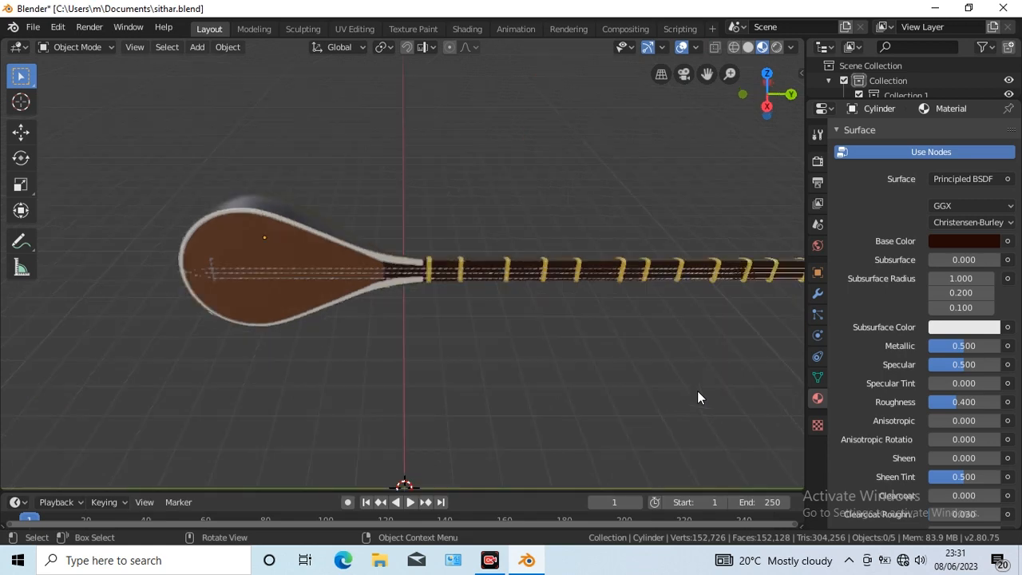
Examine the finished sitar model from several angles, including its neck, strings and tuning pegs
key("KP_4")
key("KP_4")
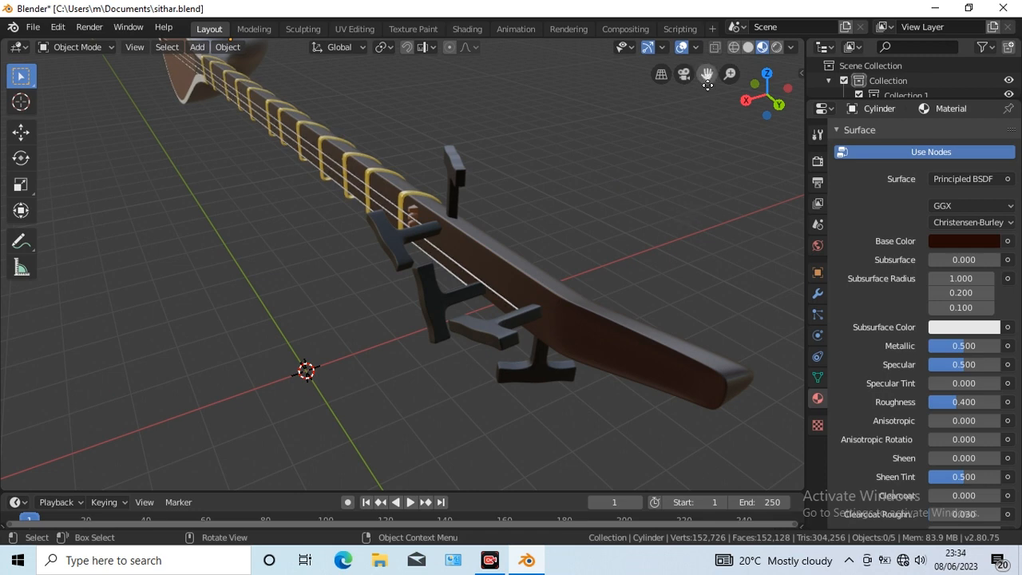
left_click_drag(707, 84, 703, 112)
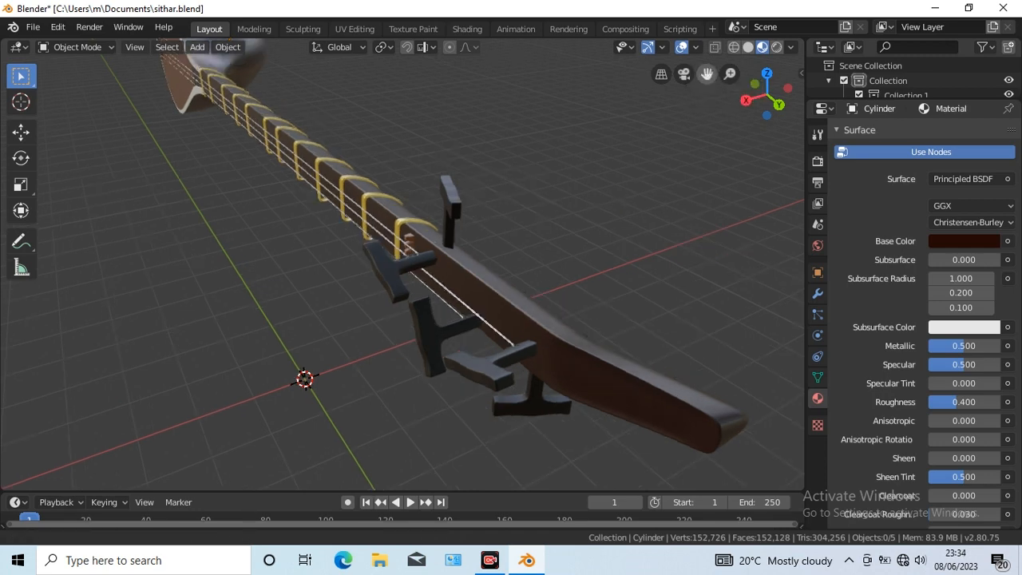
left_click_drag(708, 74, 708, 93)
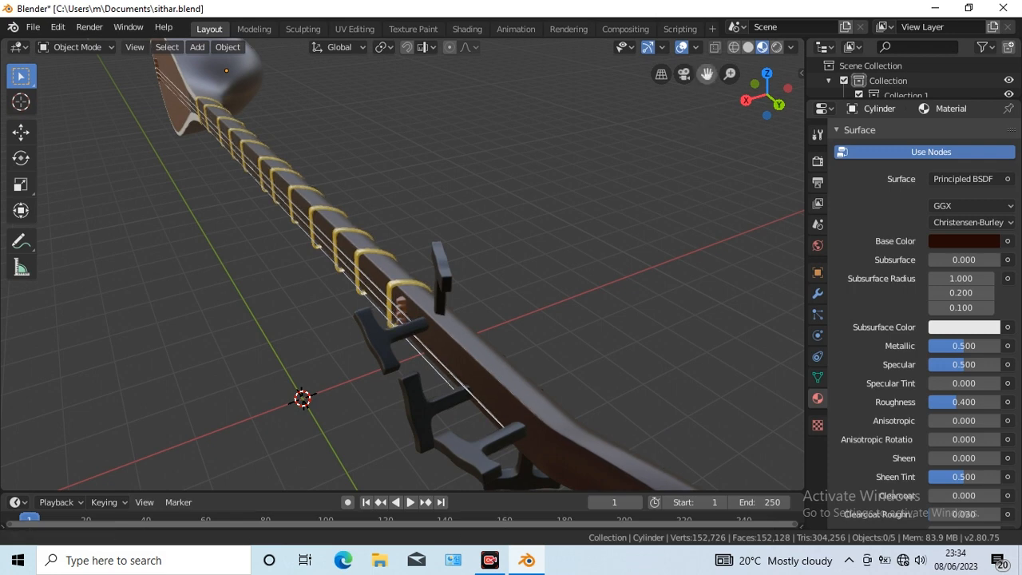
left_click_drag(707, 88, 708, 77)
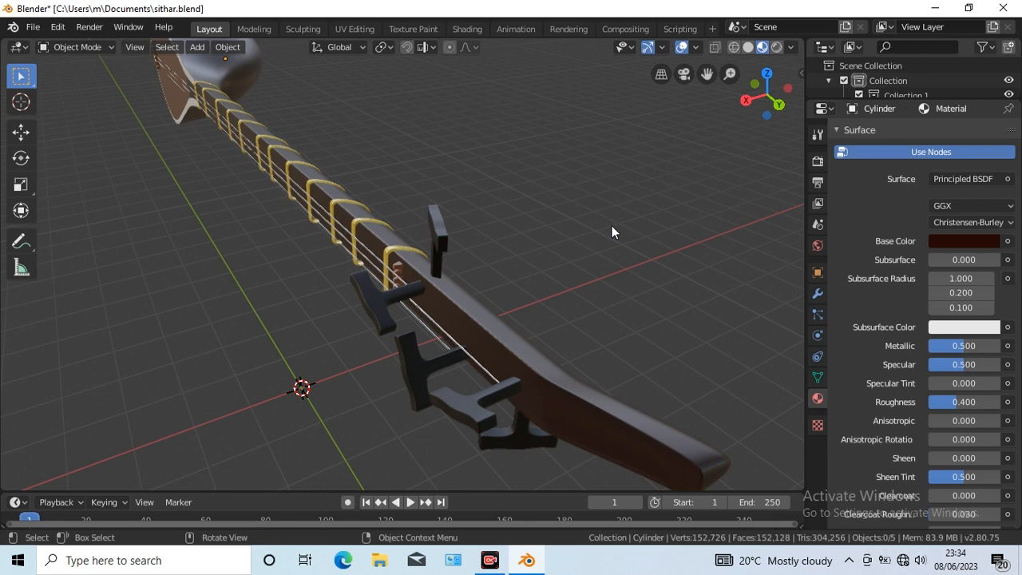
middle_click_drag(612, 225, 617, 318)
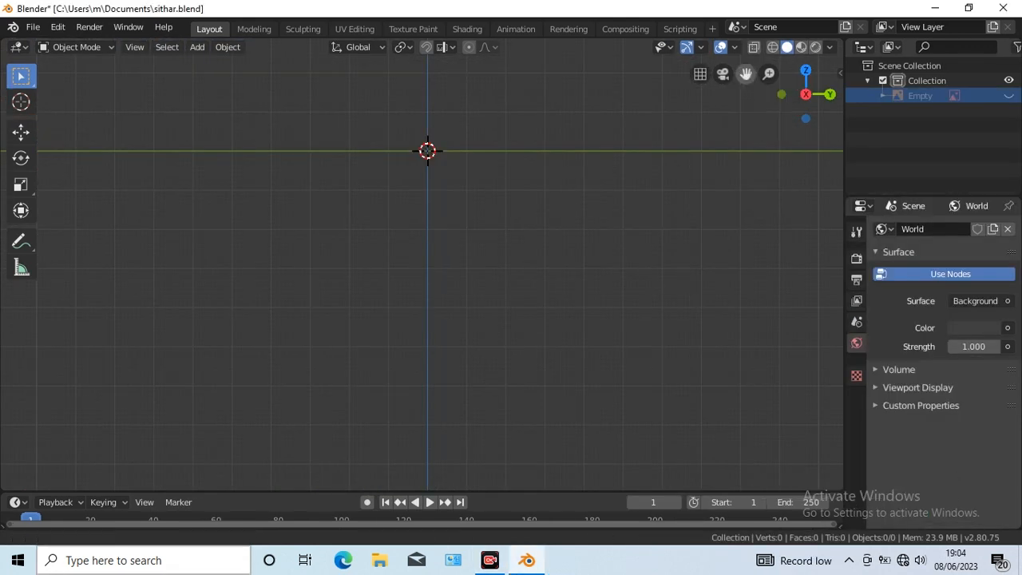
Add a mesh cylinder with 12 vertices, aligned to the view
left_click_drag(746, 74, 742, 231)
left_click(196, 46)
mouse_move(245, 63)
left_click(342, 139)
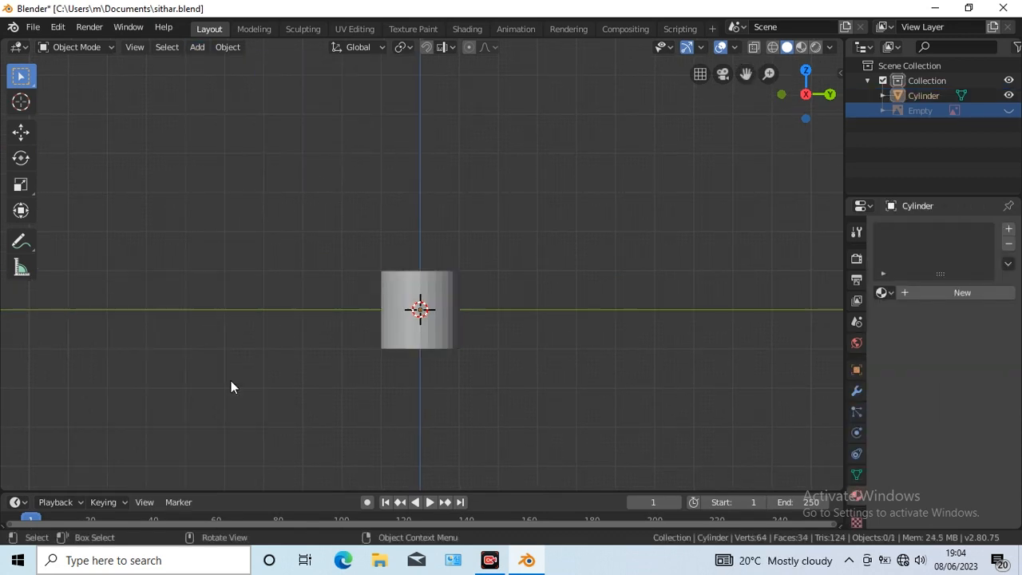
type("12")
key("Return")
left_click(196, 381)
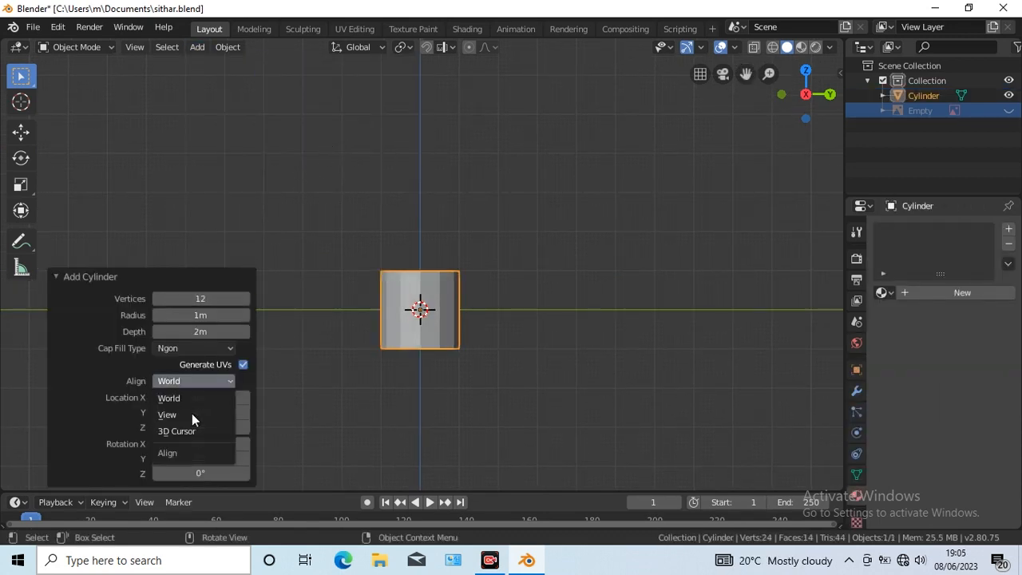
left_click(191, 413)
left_click(56, 277)
Rotate the cylinder about the global X axis so that one of its flat sides lies horizontally at the top
left_click(21, 158)
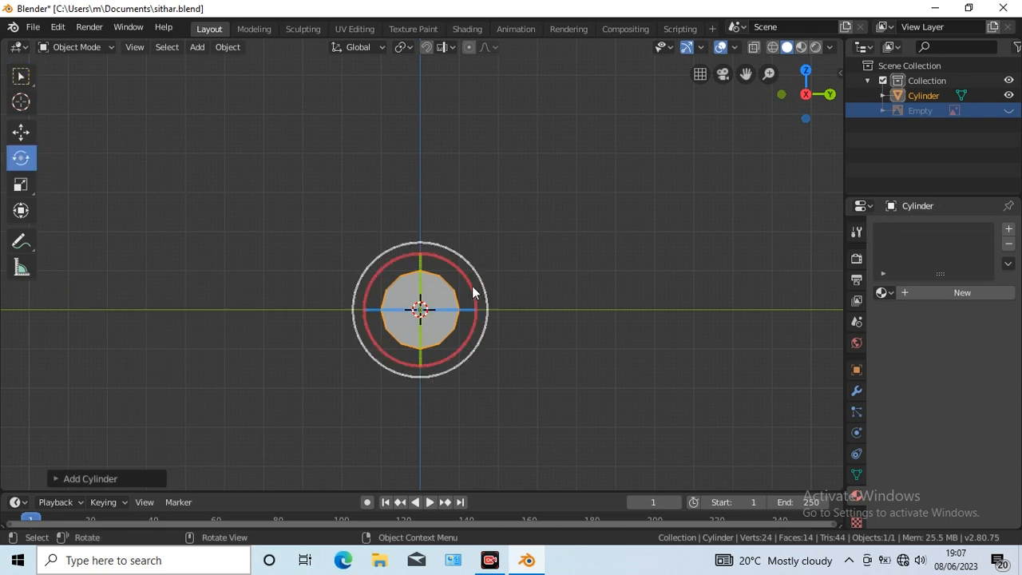
left_click_drag(476, 296, 468, 283)
left_click(56, 481)
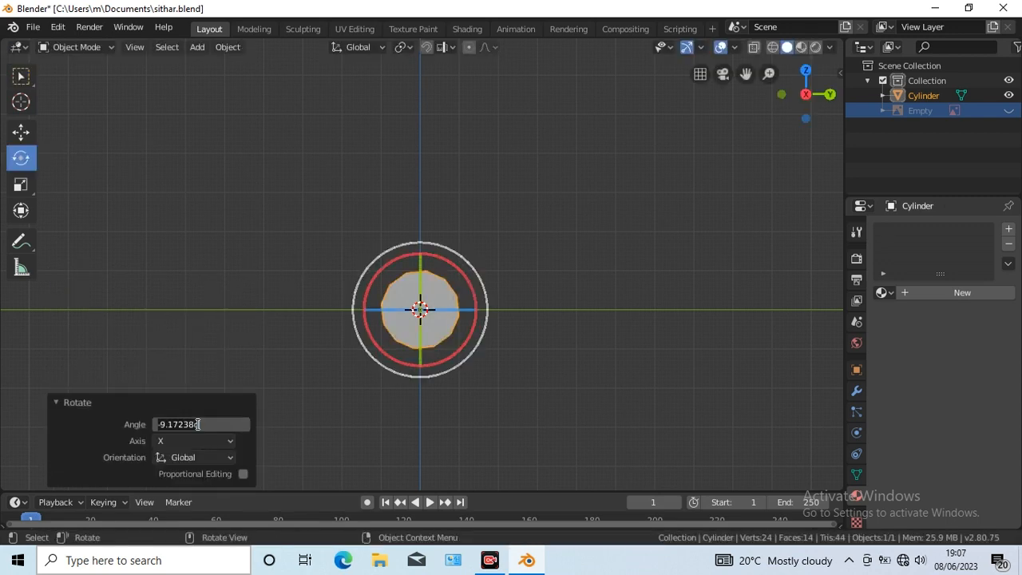
left_click(56, 403)
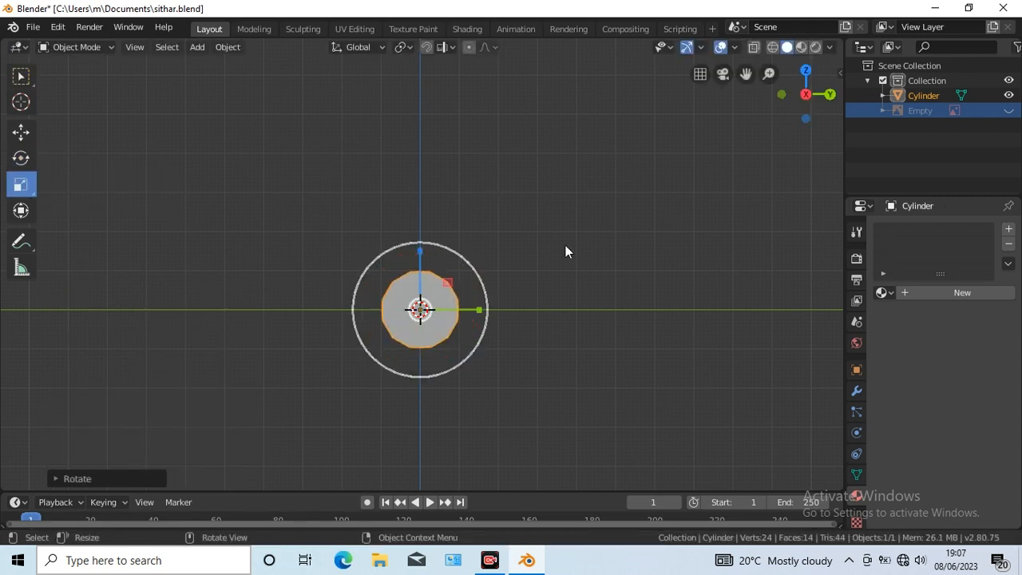
Move the cylinder's four uppermost vertices, front and back, straight up along Z to form a teardrop-shaped body
key("Tab")
scroll(566, 245, "up", 1, "shift")
scroll(565, 245, "up", 2)
key("1")
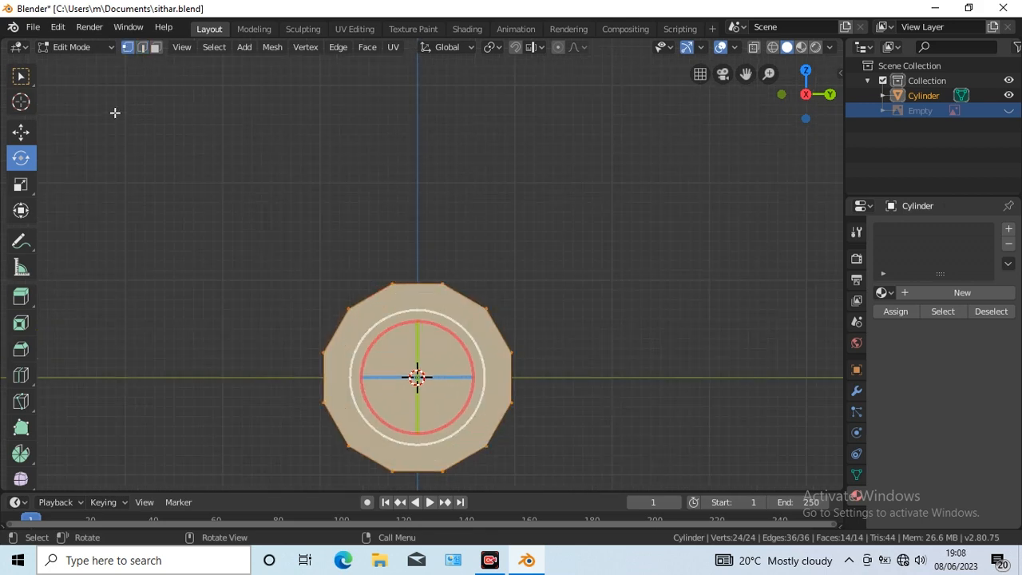
left_click(21, 76)
left_click_drag(374, 270, 453, 308)
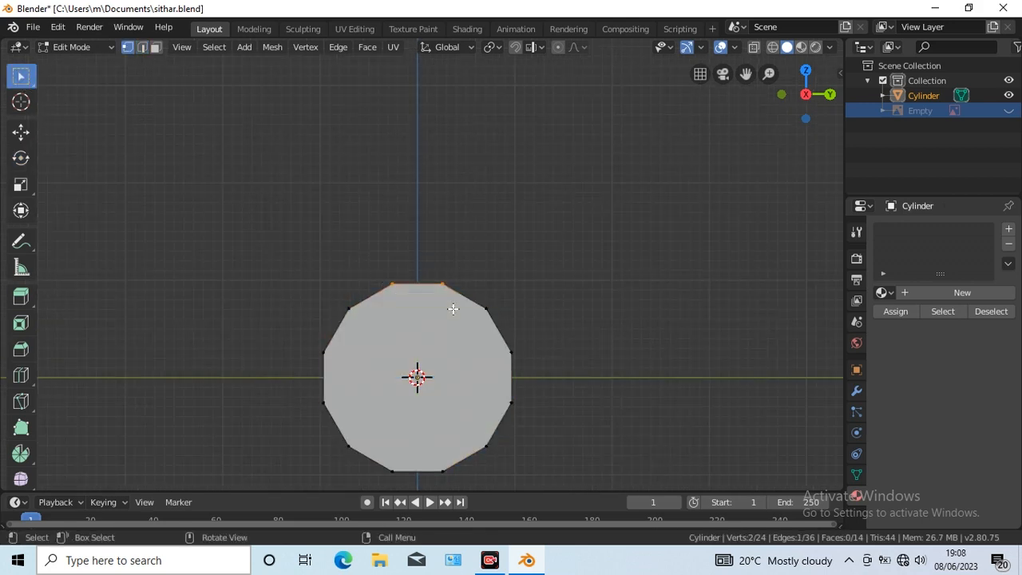
left_click(755, 50)
left_click_drag(368, 239, 467, 300)
key("shift+space")
key("g")
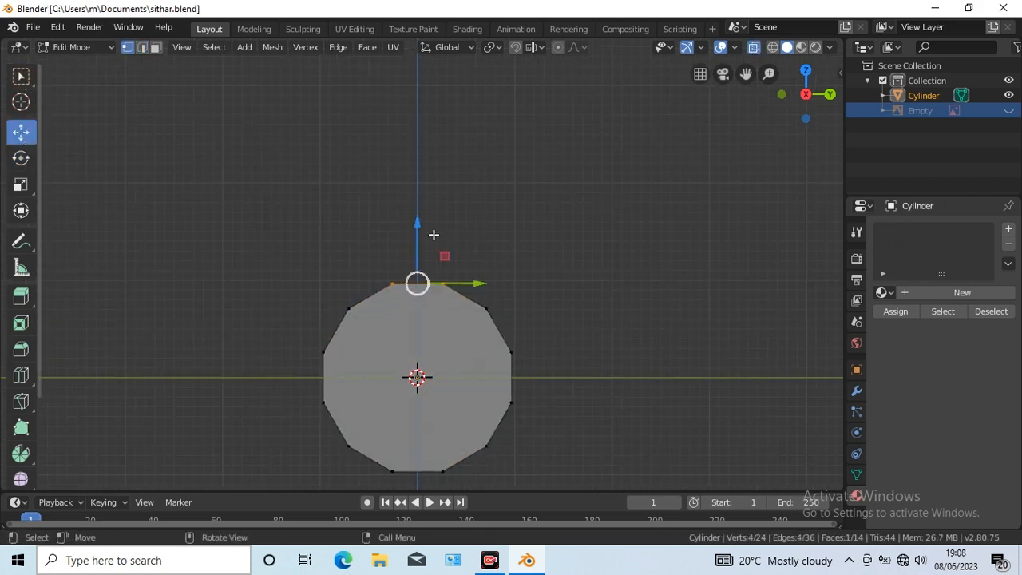
left_click_drag(417, 239, 415, 139)
Extrude the narrow top face straight up along Z into a neck
left_click(20, 296)
scroll(632, 308, "down", 6)
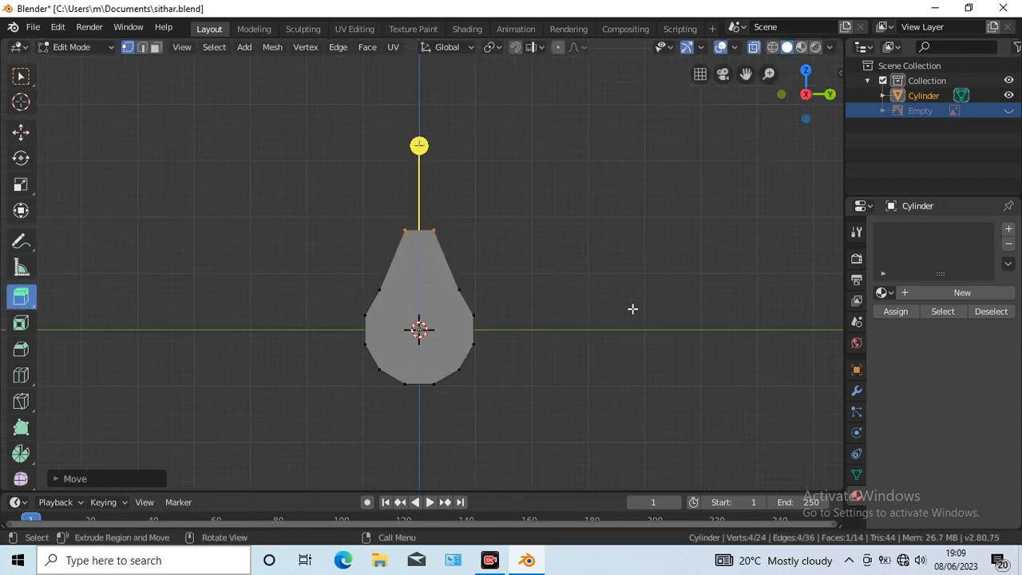
left_click_drag(436, 197, 436, 130)
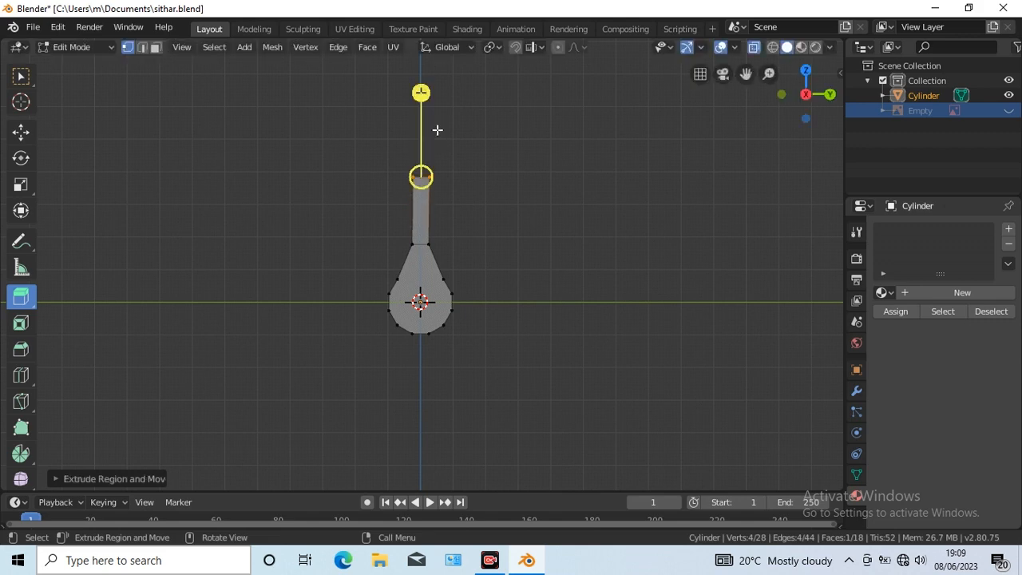
left_click(80, 479)
left_click(184, 372)
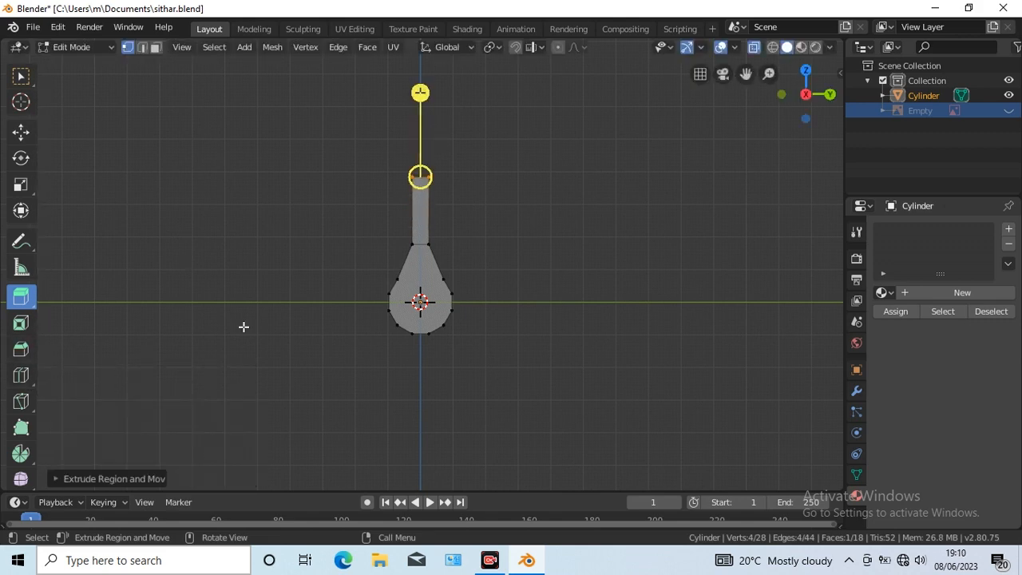
Move the body's shoulder vertices slightly up along Z to even out the slope towards the neck
scroll(244, 326, "up", 5)
scroll(244, 326, "down", 1)
left_click(20, 77)
left_click_drag(339, 263, 501, 296)
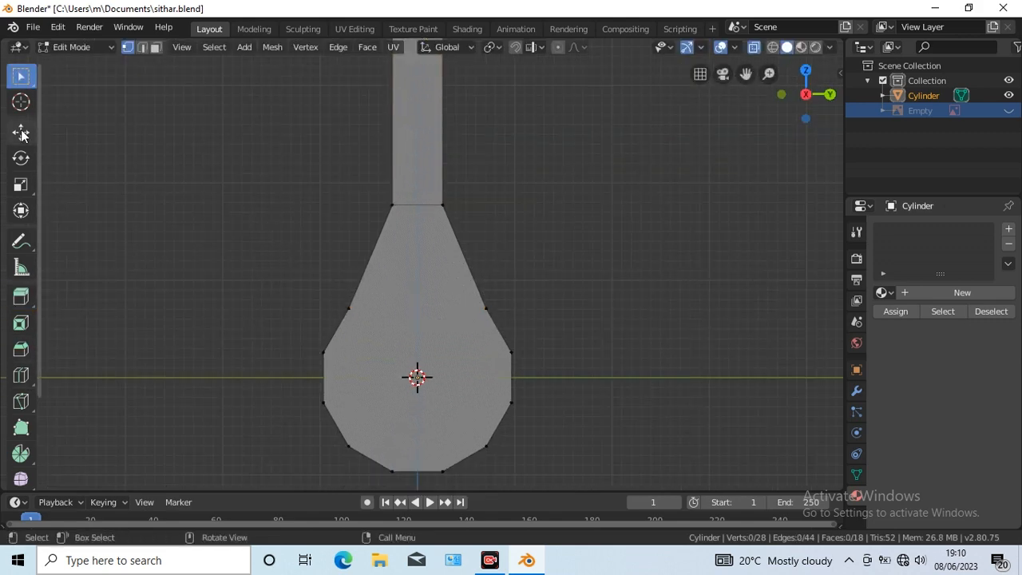
left_click(22, 132)
left_click_drag(333, 283, 507, 325)
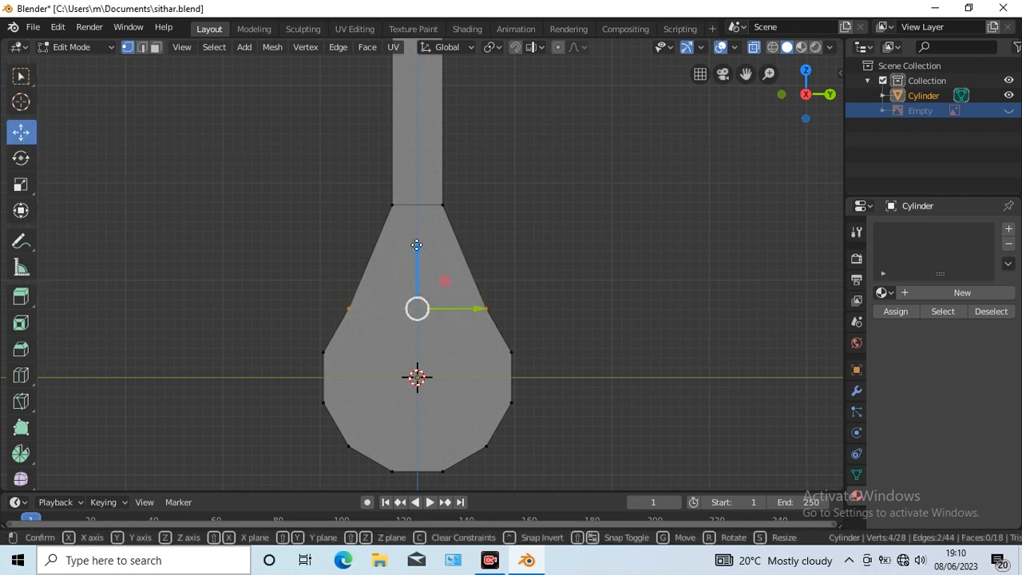
left_click_drag(416, 249, 416, 235)
Add a Subdivision Surface modifier to the mesh and set its viewport subdivisions to 3
left_click(857, 390)
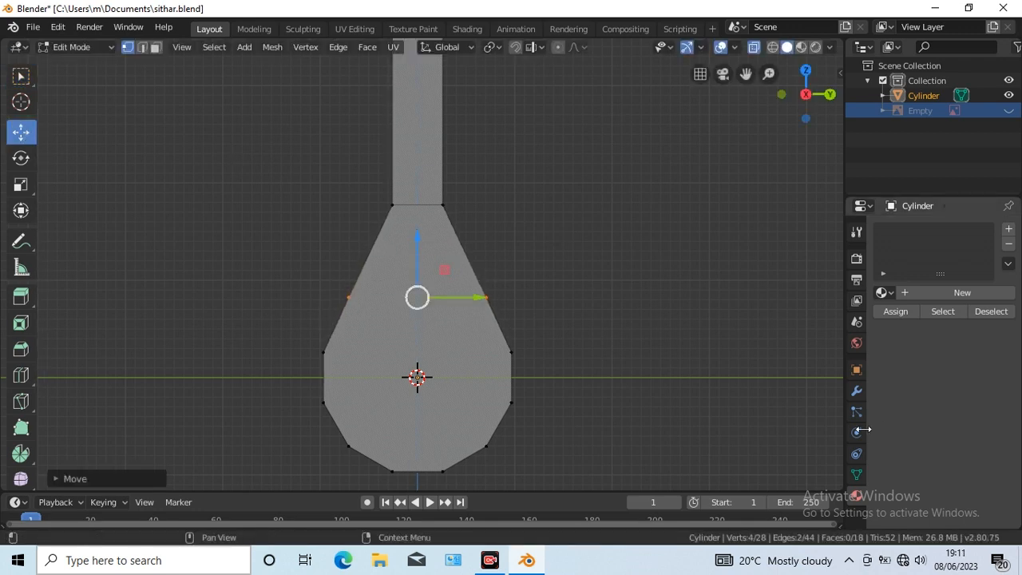
left_click(918, 229)
left_click(714, 476)
left_click(938, 342)
left_click(937, 342)
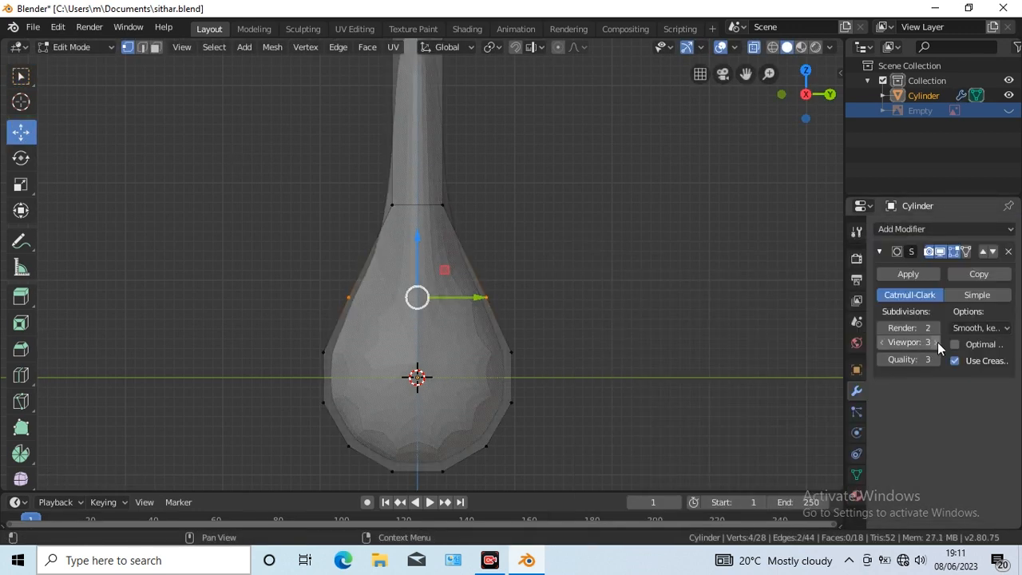
Inset the large teardrop-shaped flat face of the body
left_click(21, 77)
left_click(412, 321)
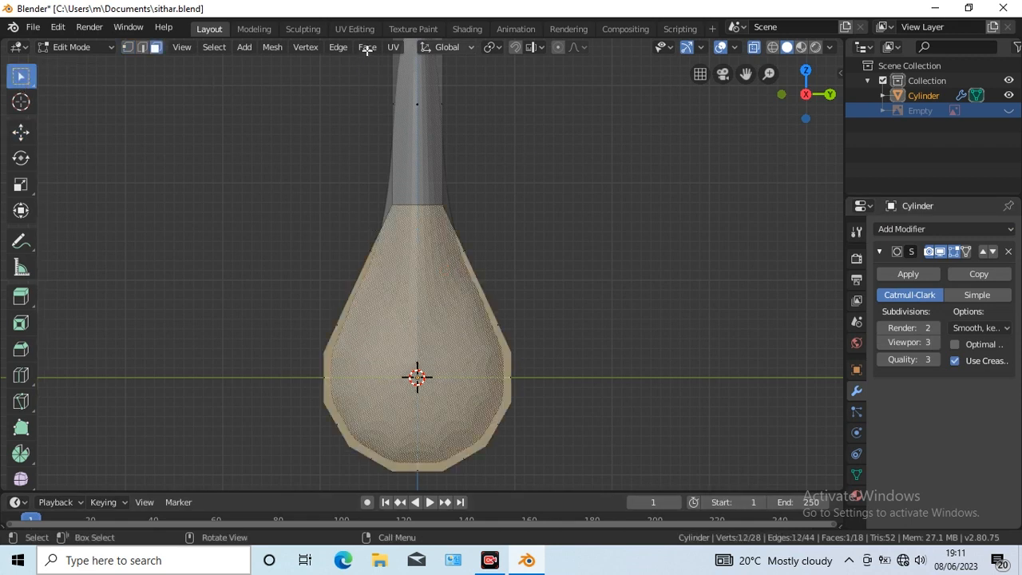
left_click(367, 46)
left_click(380, 114)
left_click(388, 143)
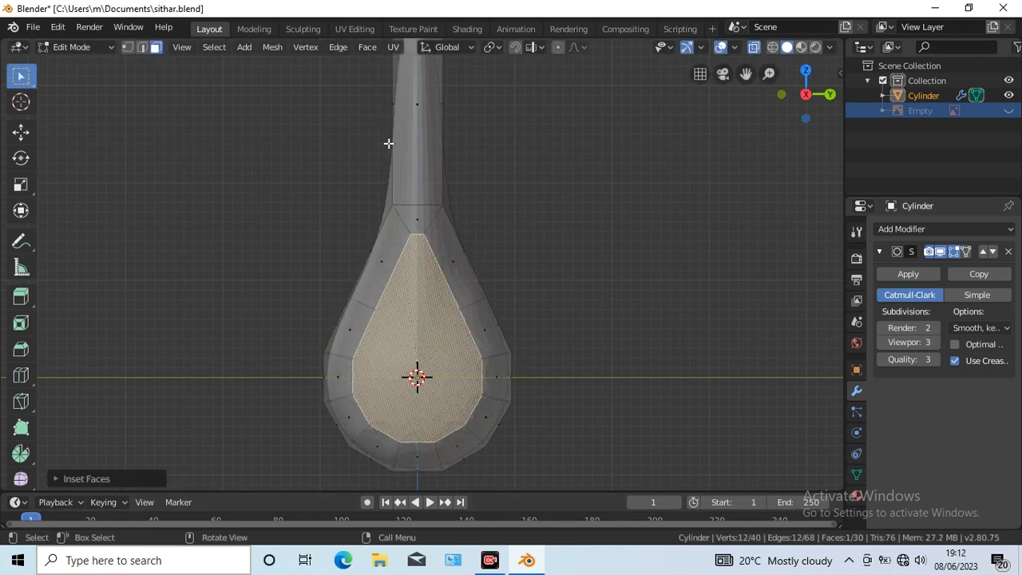
Apply smooth shading to the whole instrument object in Object Mode
key("Tab")
key("shift+space")
key("s")
right_click(445, 334)
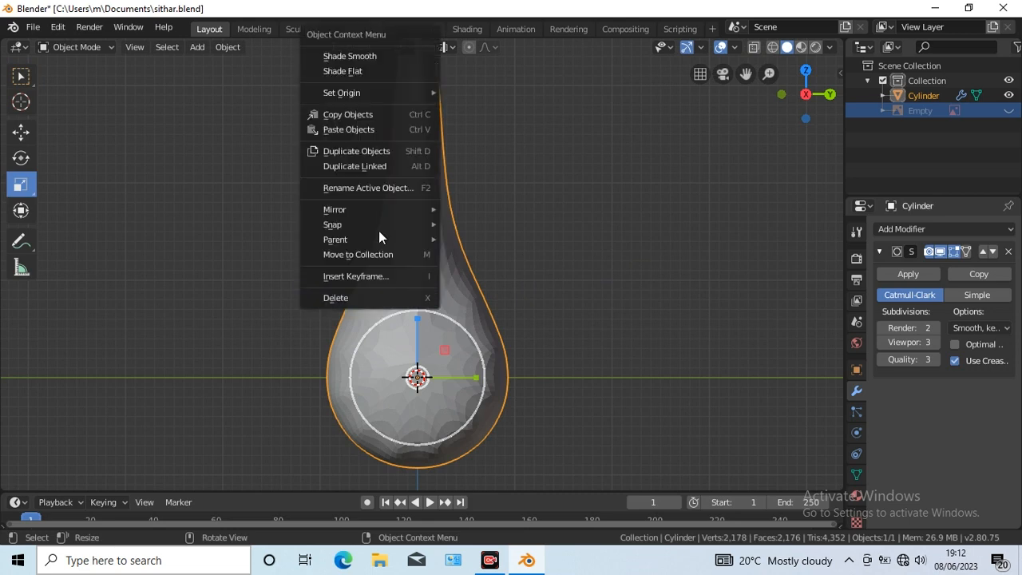
left_click(364, 57)
Add a loop cut around the inset border of the body's flat face and slide it out to the rim
key("Tab")
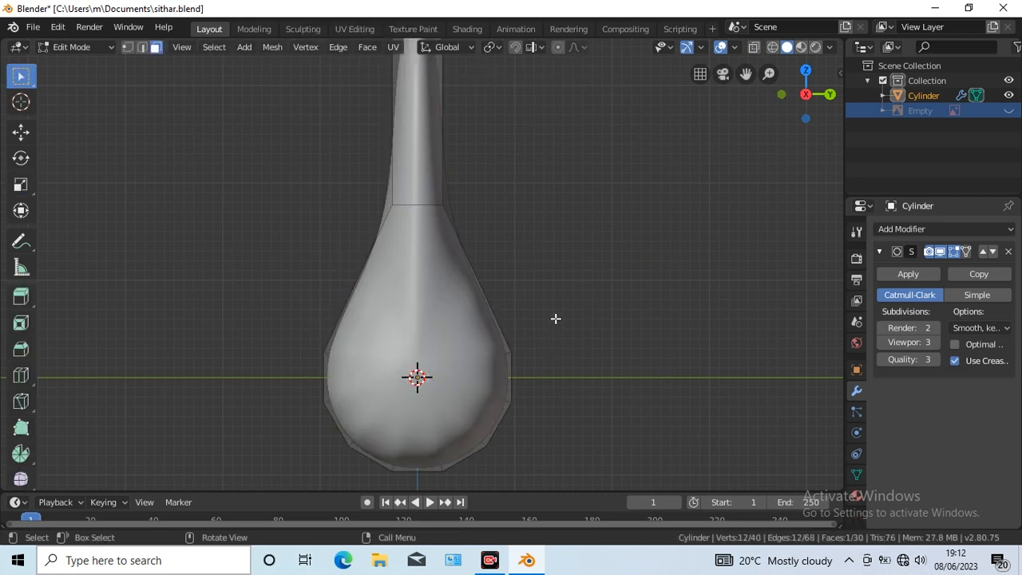
key("shift+space")
key("c")
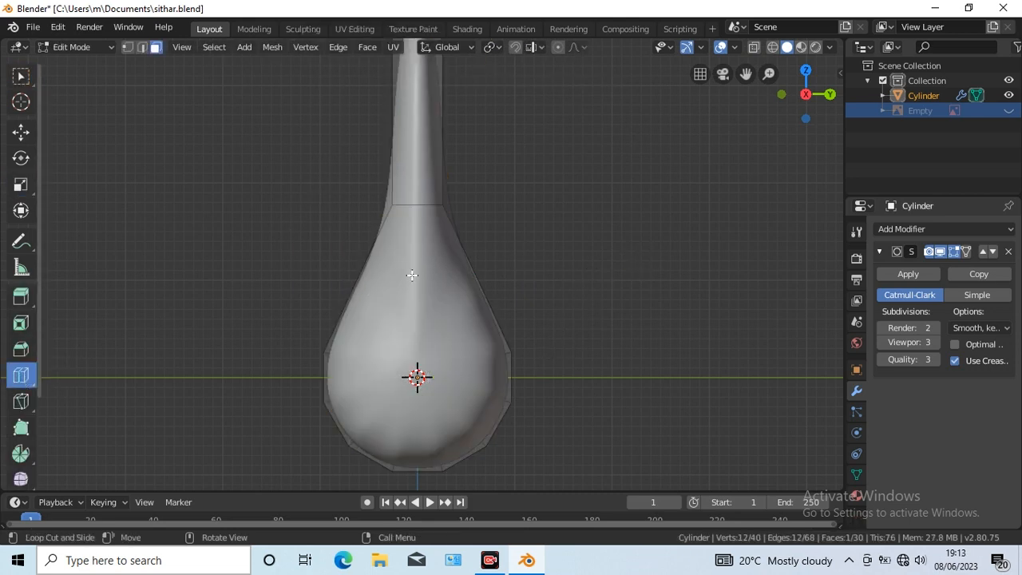
key("ctrl+KP_1")
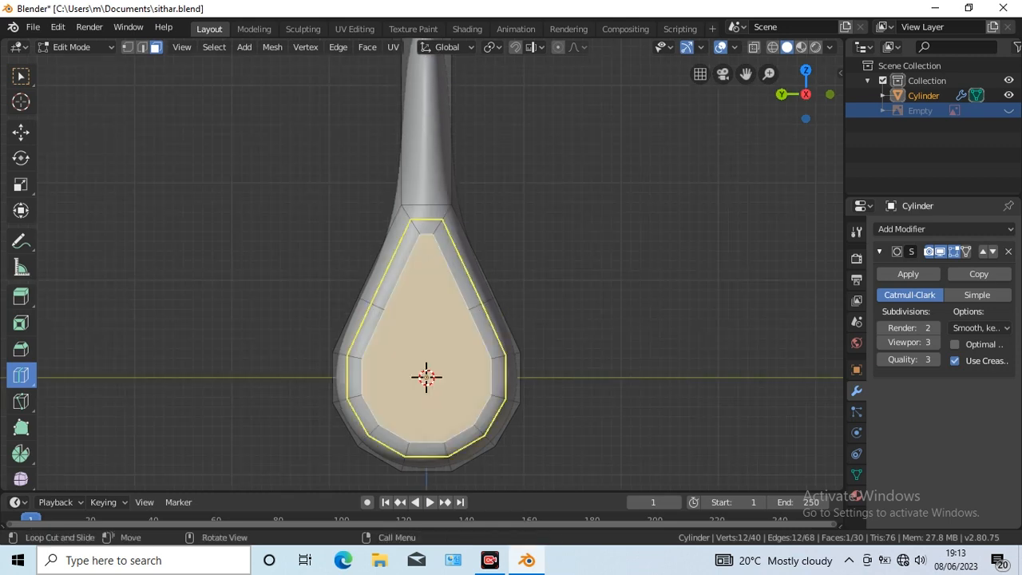
left_click_drag(479, 304, 484, 303)
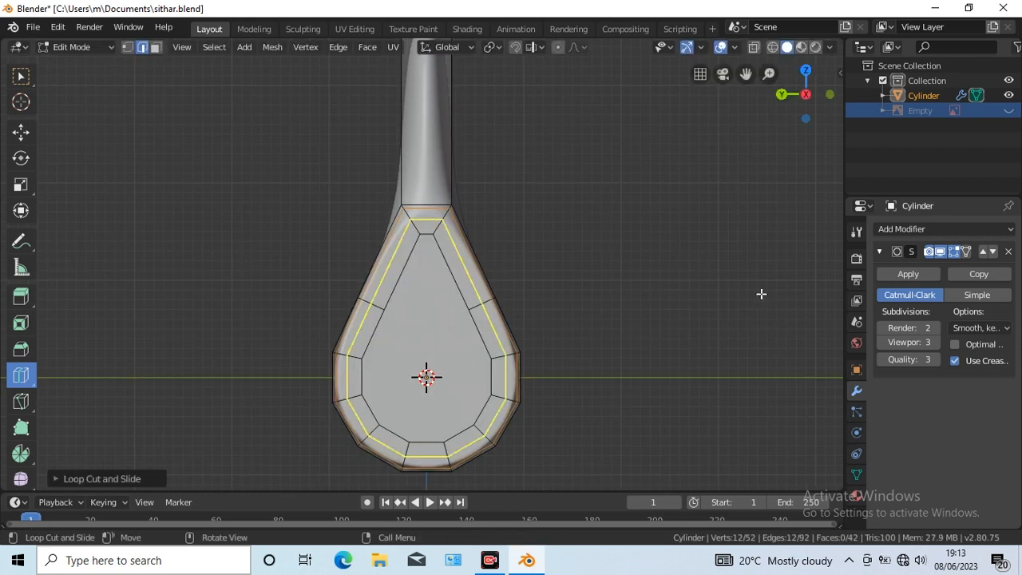
Inset the neck's flat face and scale the inner face down along Y and Z
left_click(21, 76)
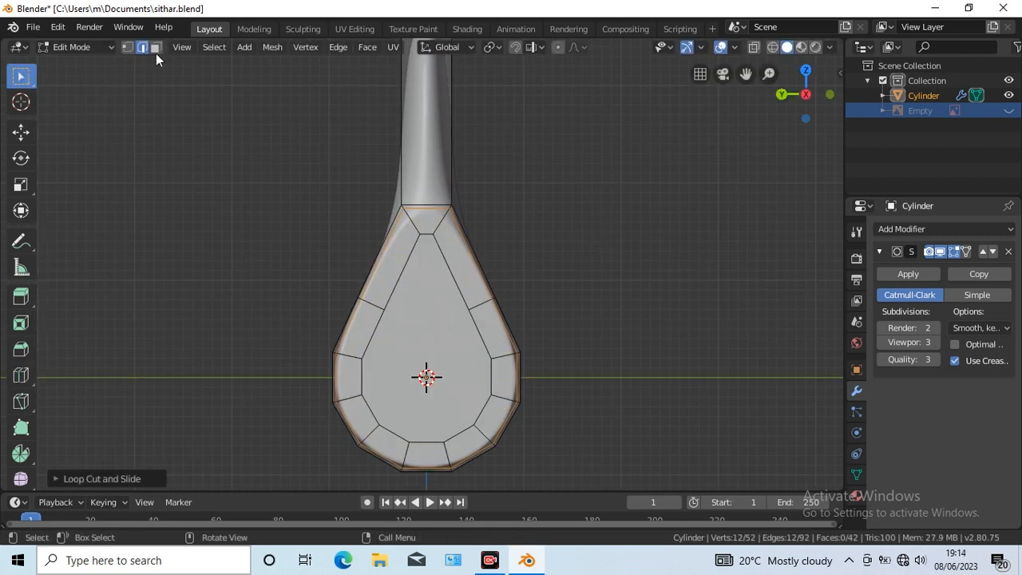
left_click(156, 48)
left_click(424, 128)
left_click(368, 46)
left_click(381, 116)
left_click(382, 116)
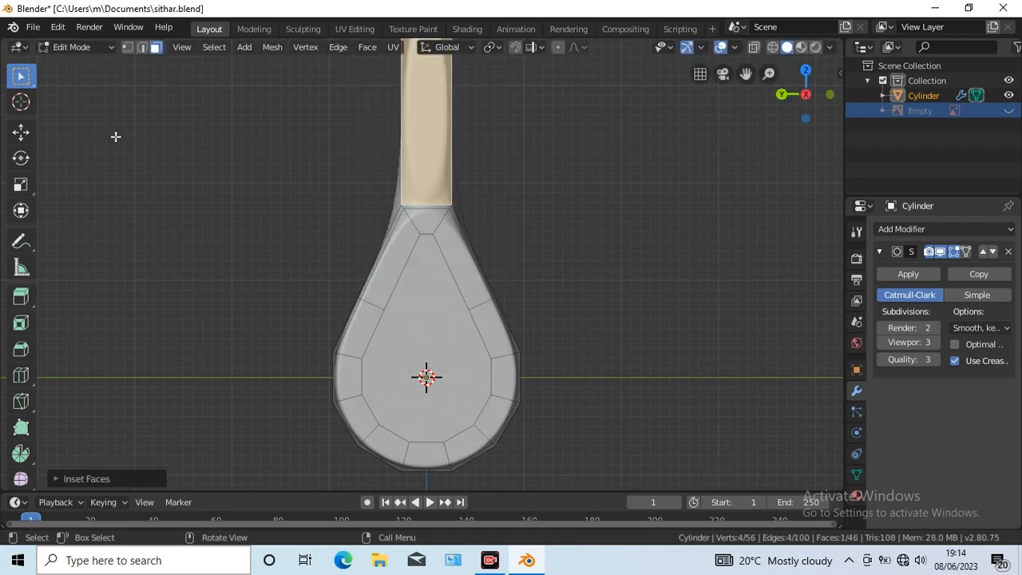
left_click(21, 185)
left_click_drag(364, 104, 383, 114)
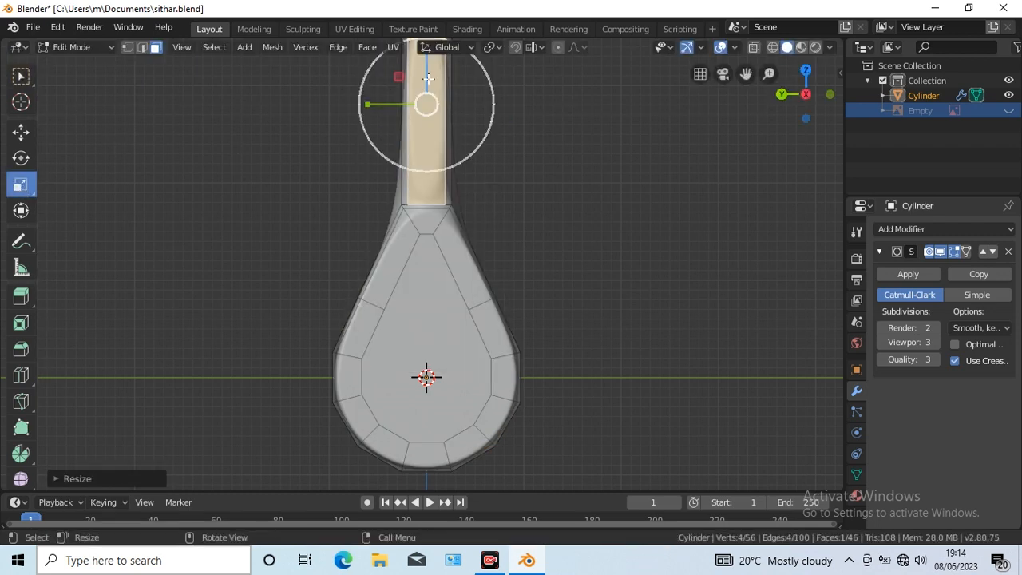
left_click_drag(427, 70, 426, 74)
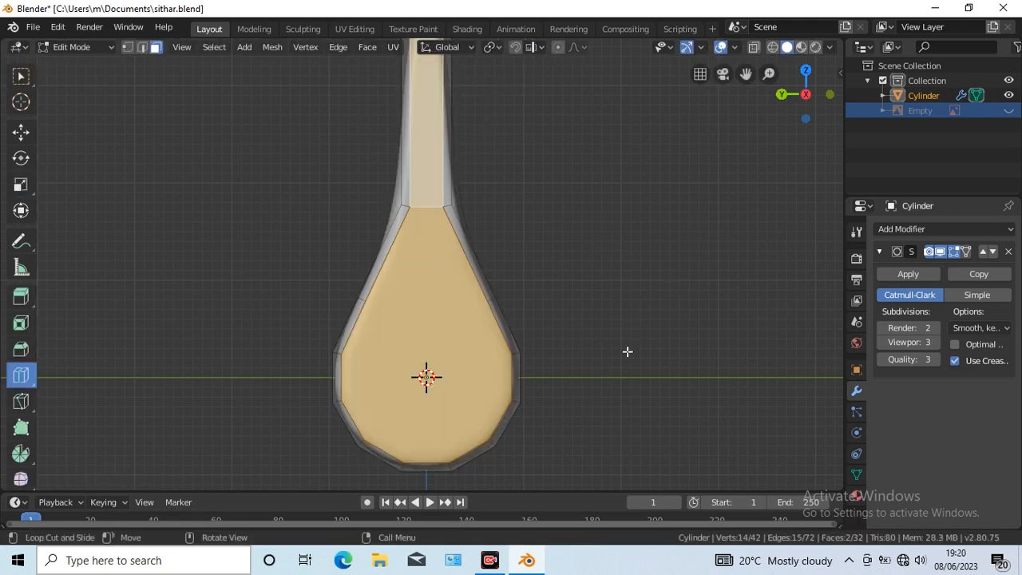
Select all the neck's vertices in the front view and scale them thinner along X
key("KP_1")
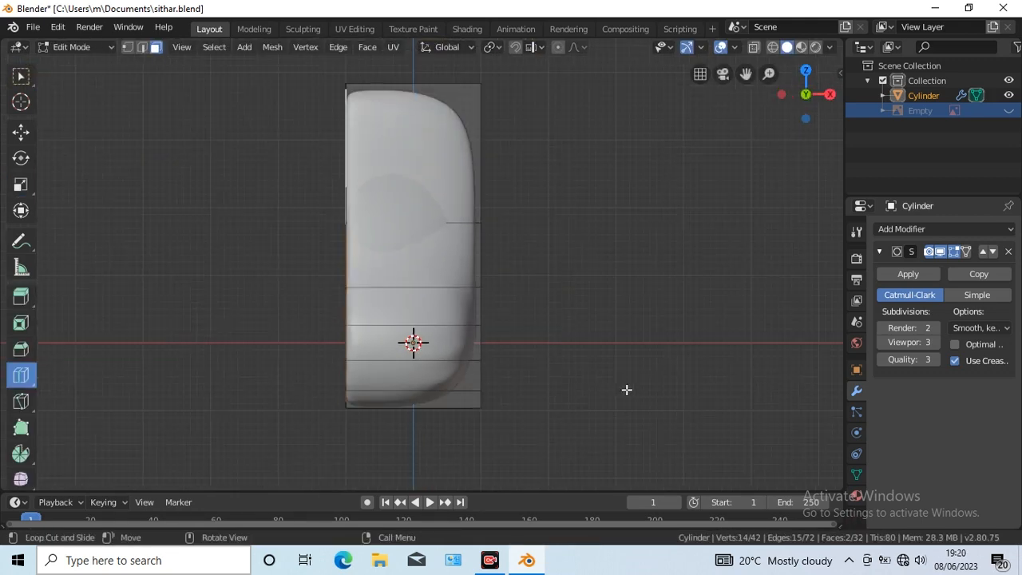
key("alt+z")
key("w")
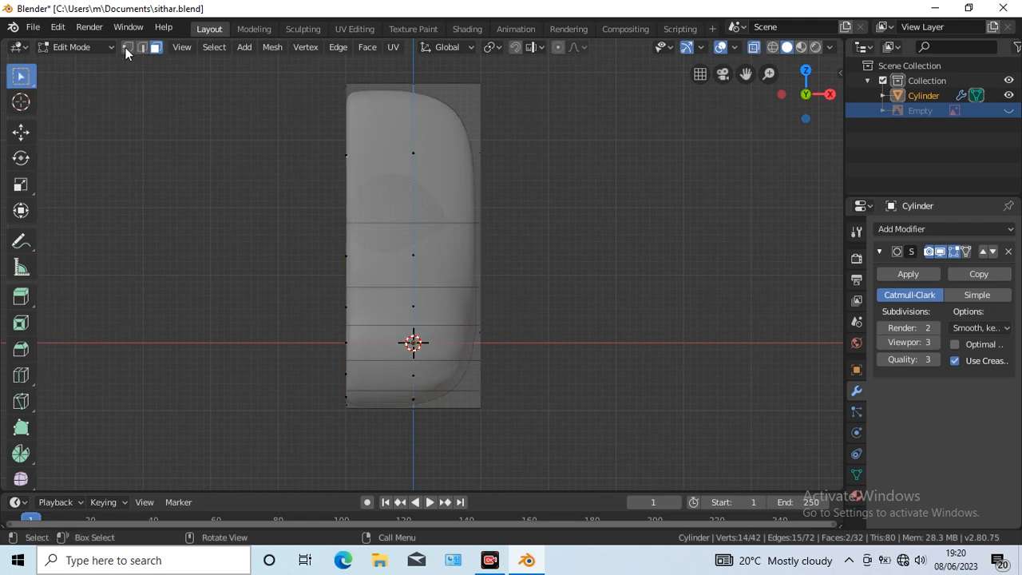
left_click_drag(321, 71, 511, 233)
left_click(23, 187)
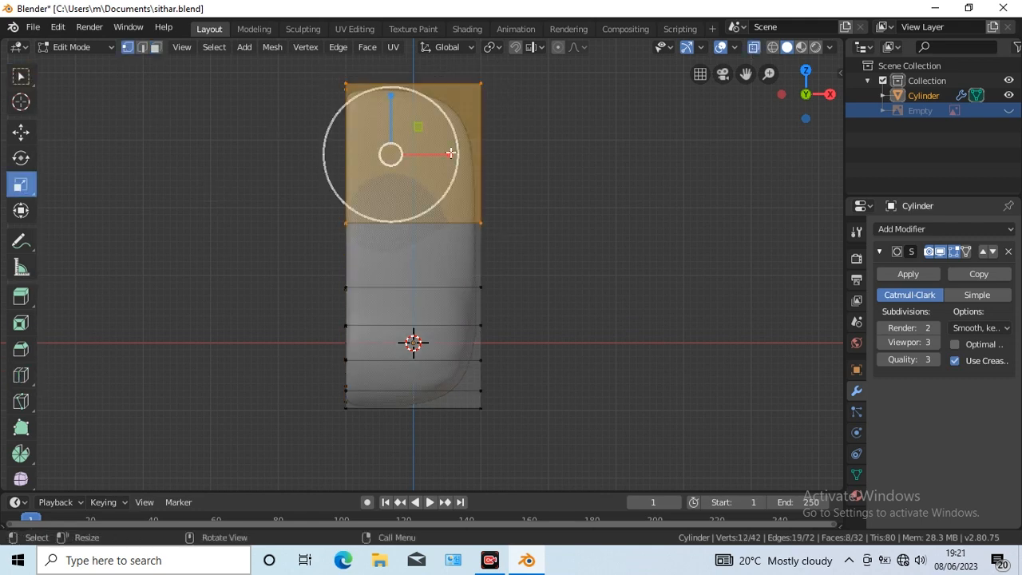
left_click_drag(444, 155, 413, 152)
key("shift+space")
key("g")
Select the body's outer back vertices below the neck and scale them narrower along Y in the right view
key("w")
left_click_drag(461, 250, 524, 438)
key("KP_3")
left_click(753, 48)
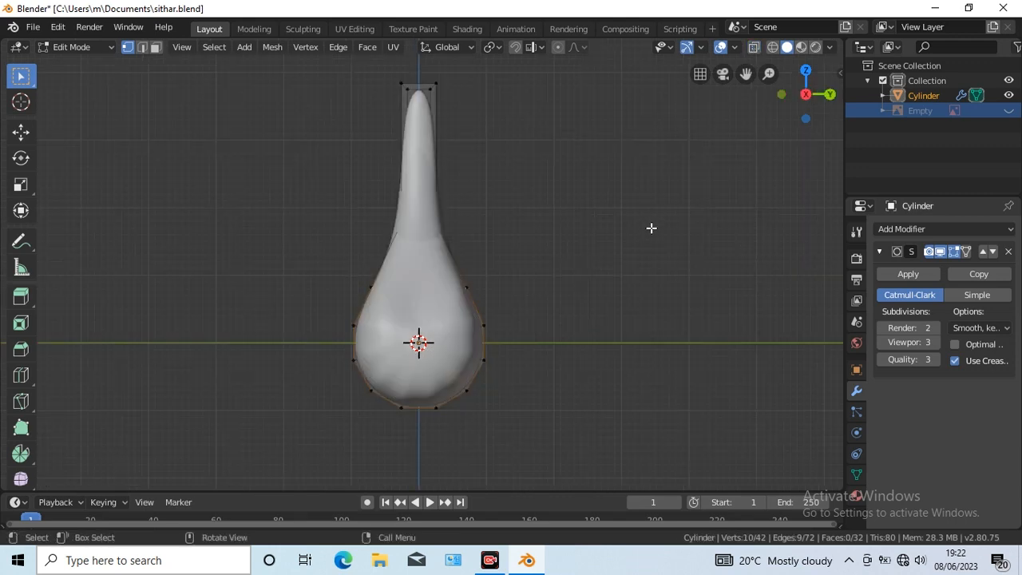
key("ctrl+KP_3")
key("alt+z")
key("KP_3")
left_click(20, 184)
left_click_drag(479, 354, 453, 357)
Merge each pair of back vertices on the body into a single vertex at its centre
left_click(21, 76)
left_click(21, 184)
left_click(20, 77)
left_click_drag(393, 277, 446, 304)
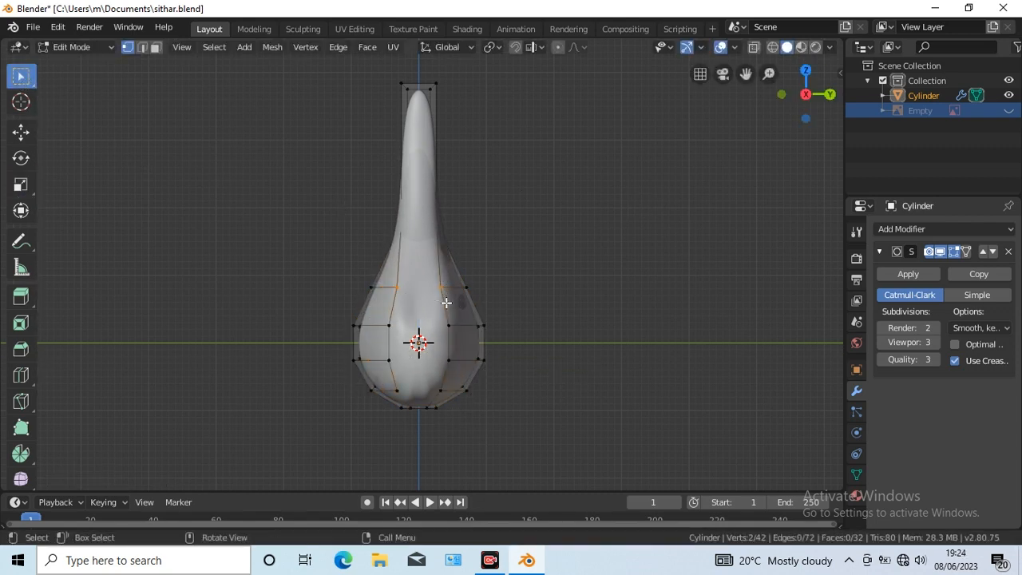
key("m")
left_click(442, 303)
key("KP_1")
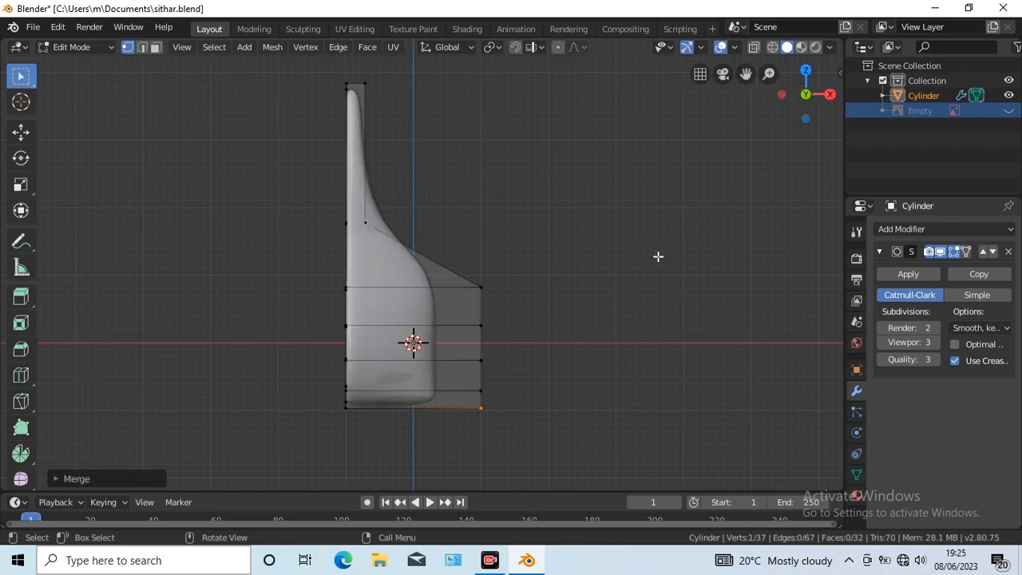
Move the upper and lower back vertices inward along X in the front view to round the body's side profile
left_click(24, 137)
left_click_drag(540, 409, 496, 415)
left_click(366, 221)
left_click(482, 390)
left_click_drag(543, 390, 524, 391)
left_click(481, 287)
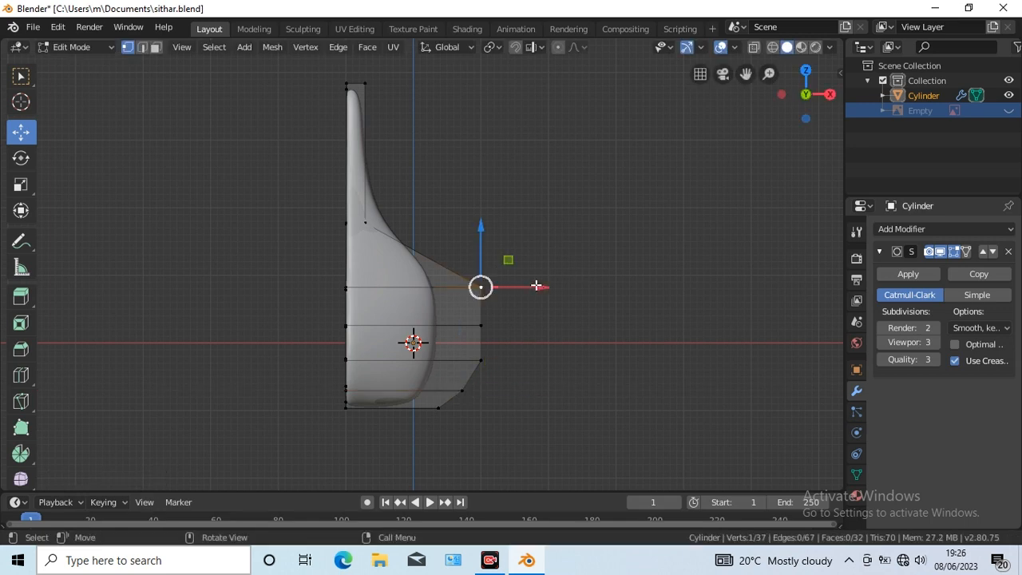
left_click_drag(539, 286, 509, 297)
left_click(437, 408)
left_click_drag(495, 408, 456, 417)
key("Tab")
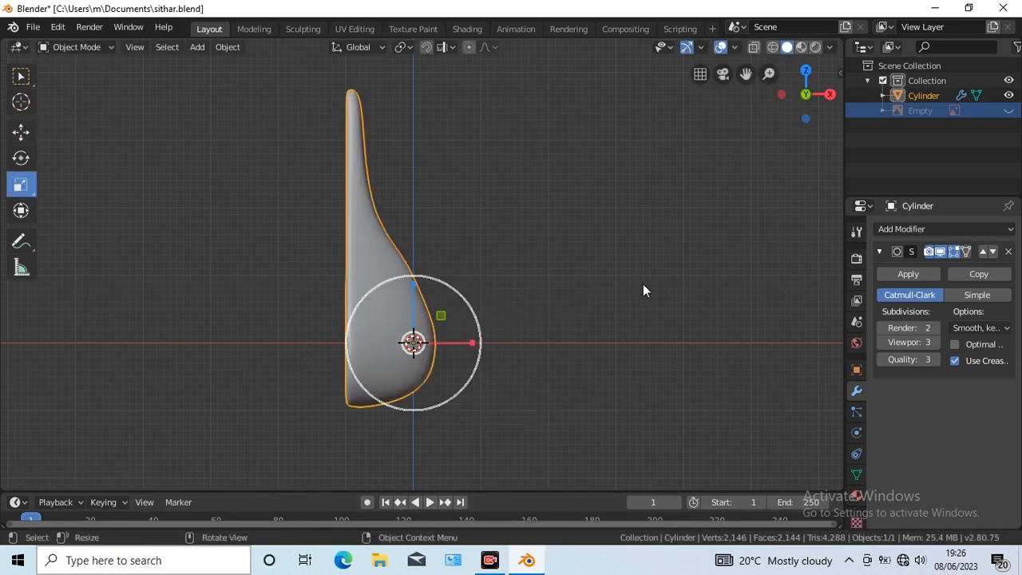
Add a loop cut around the neck and slide it down towards the body
key("Tab")
key("KP_3")
key("ctrl+KP_3")
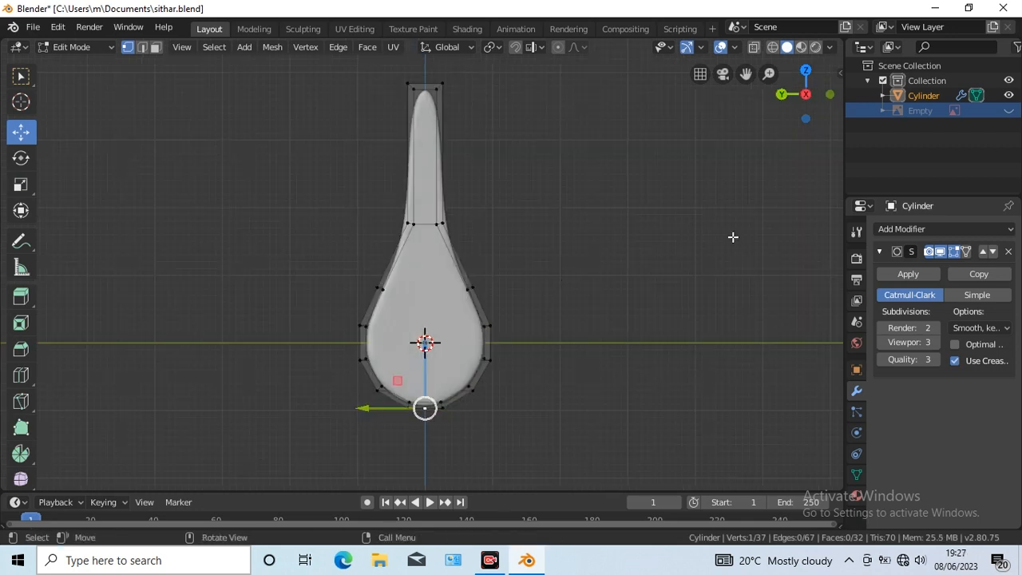
left_click(22, 77)
left_click(755, 51)
left_click(21, 375)
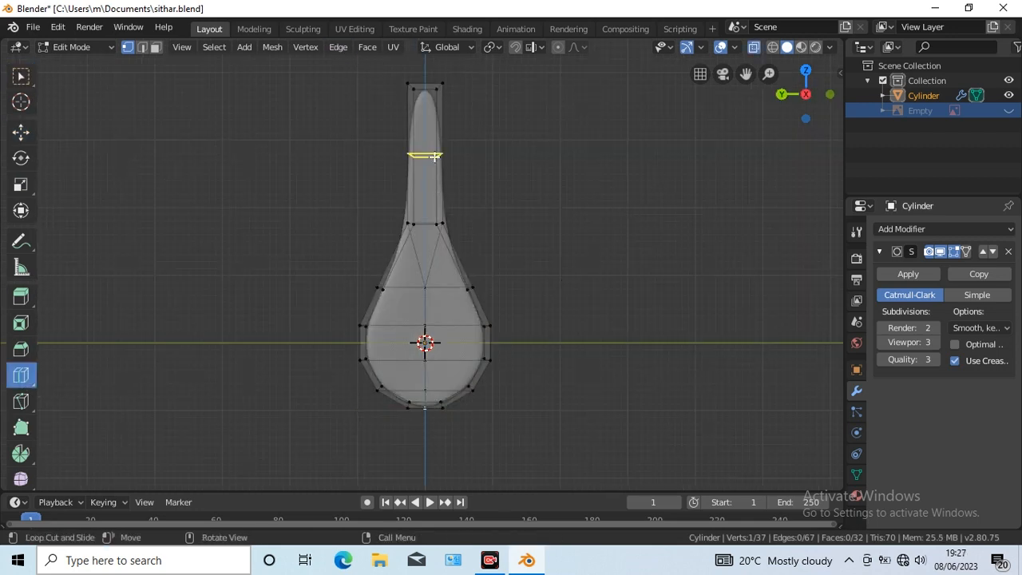
left_click_drag(435, 162, 435, 175)
left_click(436, 176)
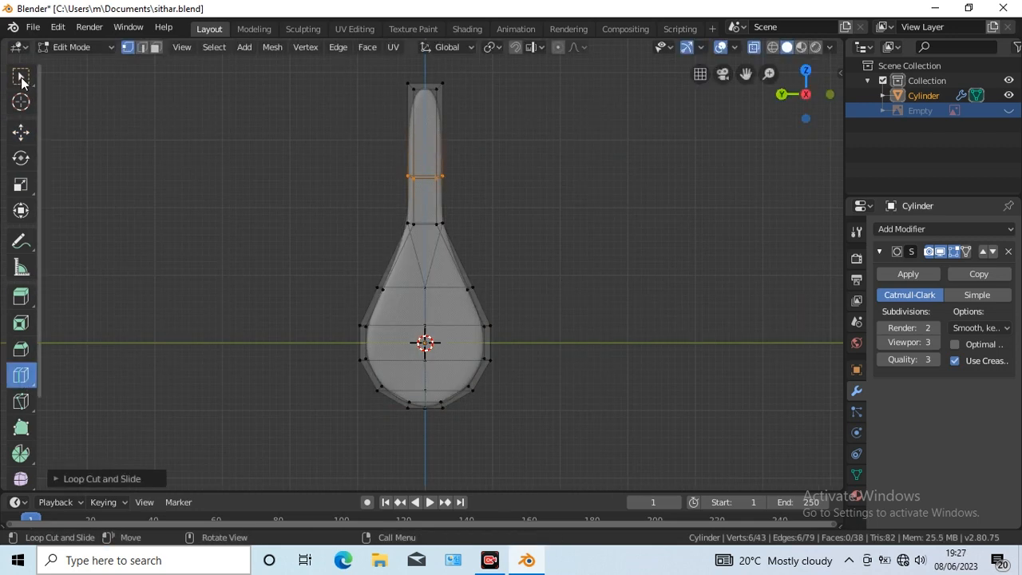
Select the neck's vertices from the new loop up to the end and scale them narrower along Y
left_click(22, 76)
left_click_drag(390, 73, 471, 115)
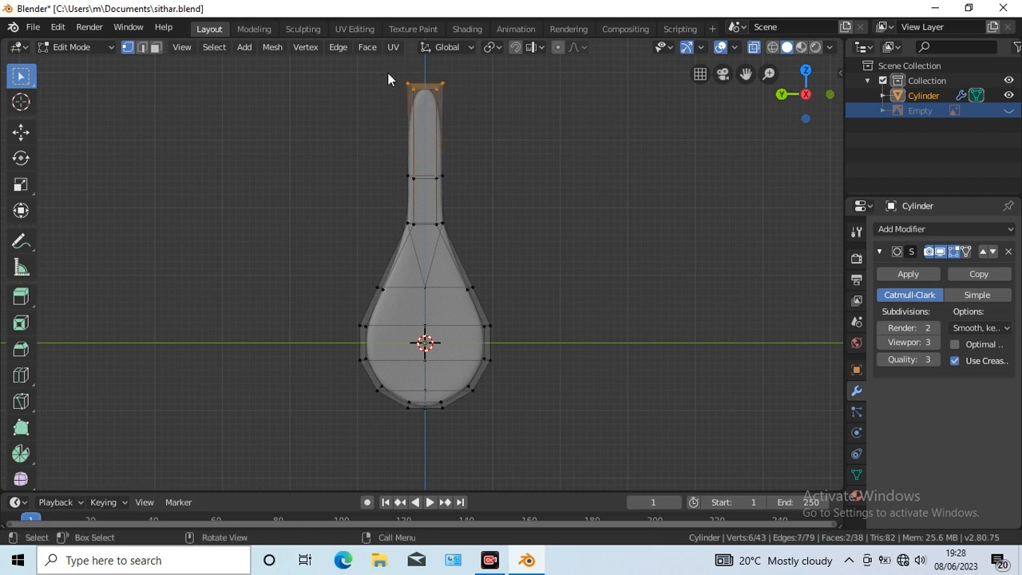
left_click_drag(388, 72, 473, 192)
left_click(21, 184)
left_click_drag(365, 130, 385, 131)
Select the vertices at the neck's end and move them up along Z to make a long neck
left_click(31, 76)
left_click_drag(396, 76, 471, 104)
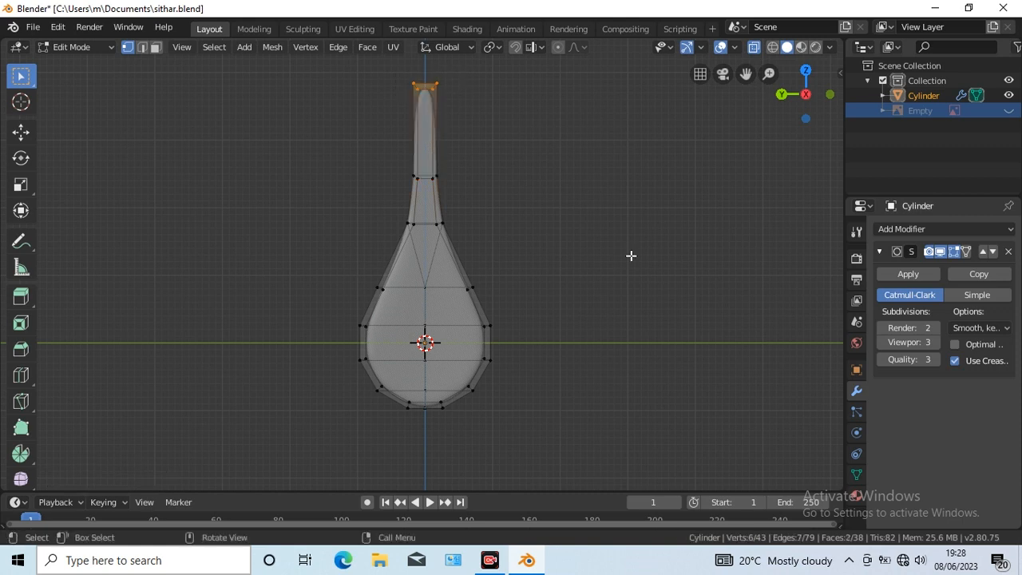
scroll(630, 256, "down", 5)
left_click(21, 131)
left_click_drag(422, 148, 424, 50)
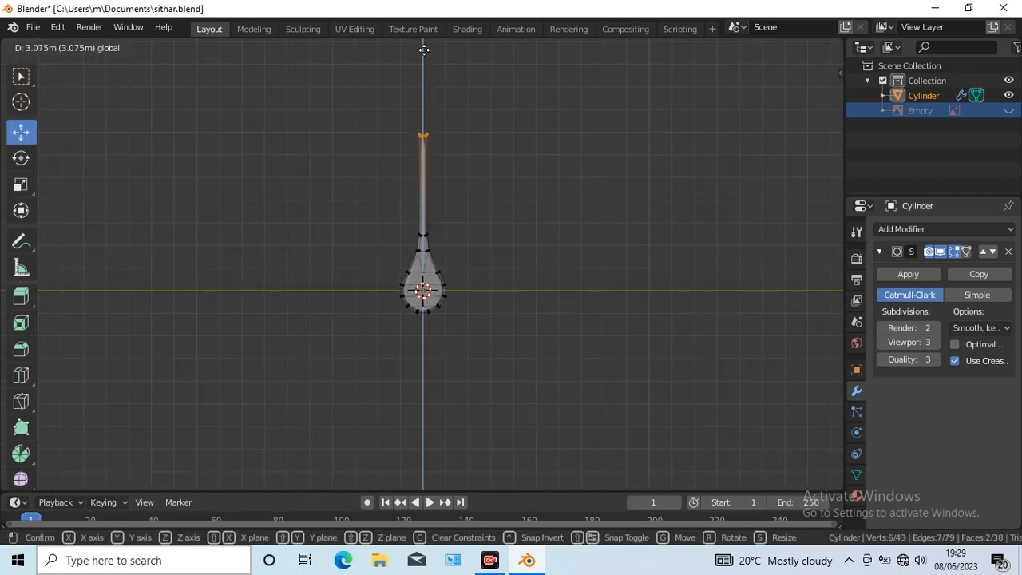
left_click_drag(423, 459, 424, 460)
left_click_drag(745, 74, 749, 109)
left_click_drag(746, 73, 746, 122)
scroll(671, 183, "up", 3)
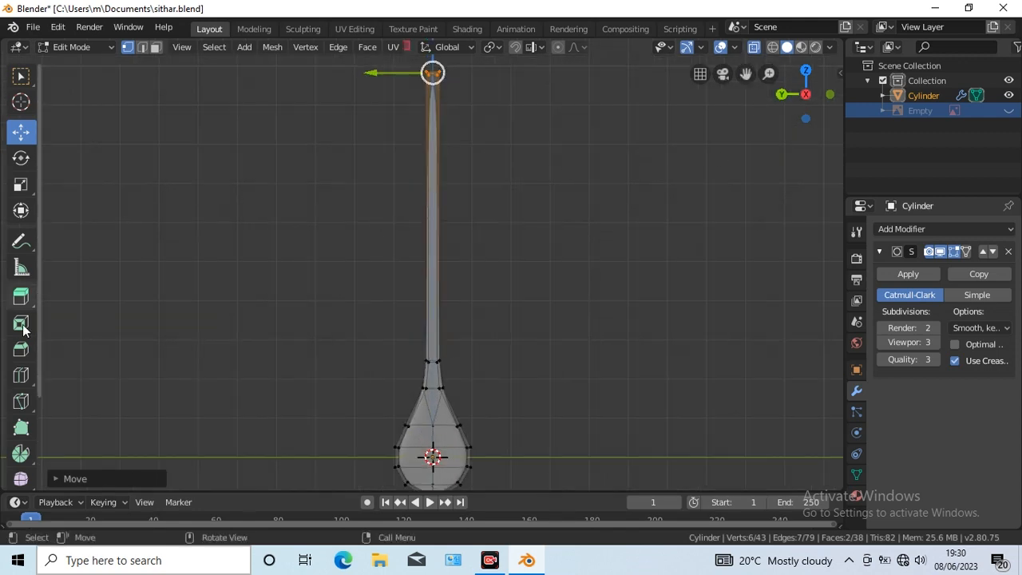
Add a loop cut around the long neck and slide it up close to its tip
left_click(21, 375)
left_click_drag(432, 217, 438, 151)
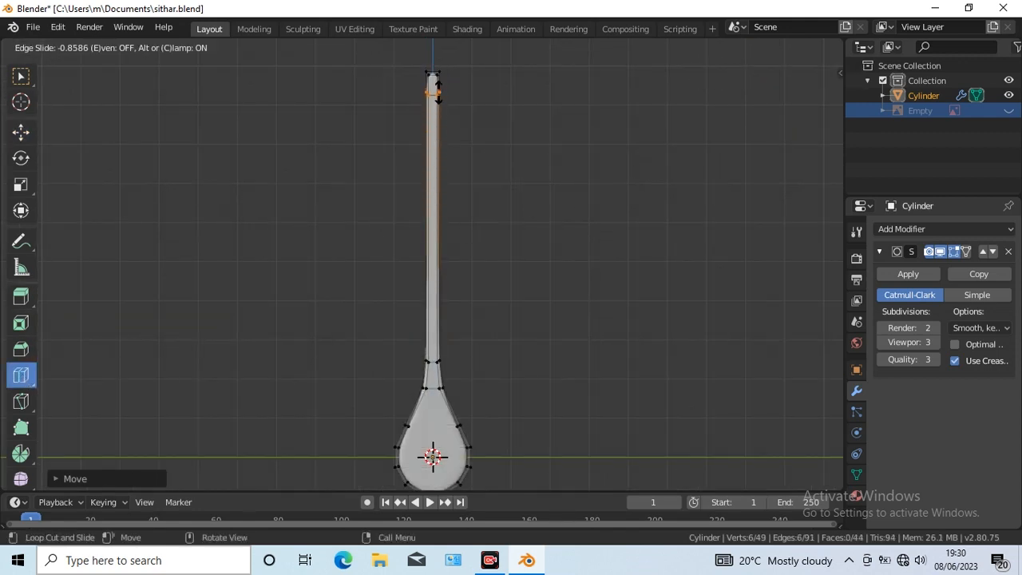
left_click_drag(438, 77, 438, 75)
Select all vertices at the neck's tip, including the hidden ones, and scale them down
left_click(23, 82)
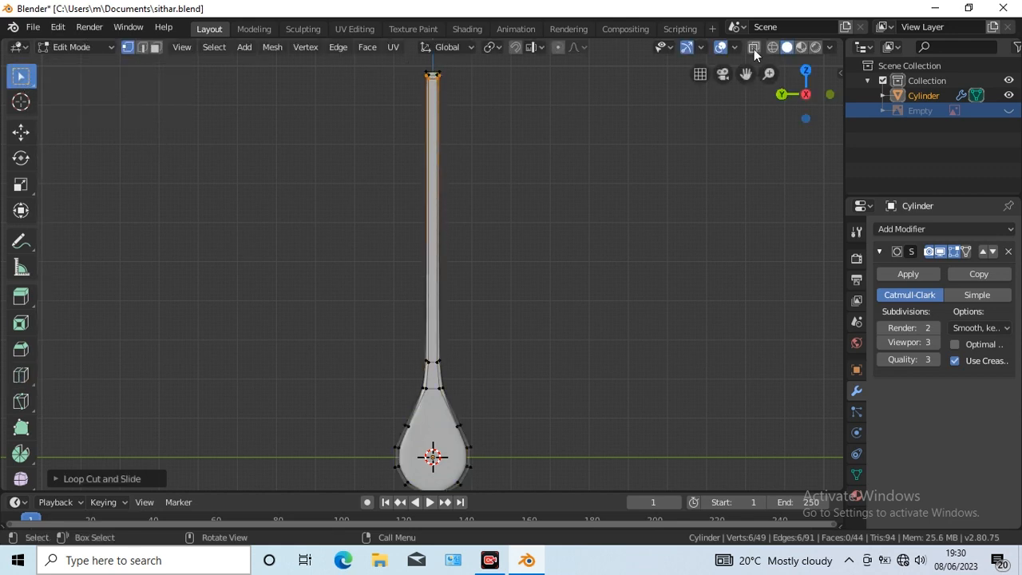
key("alt+z")
left_click_drag(458, 65, 413, 89)
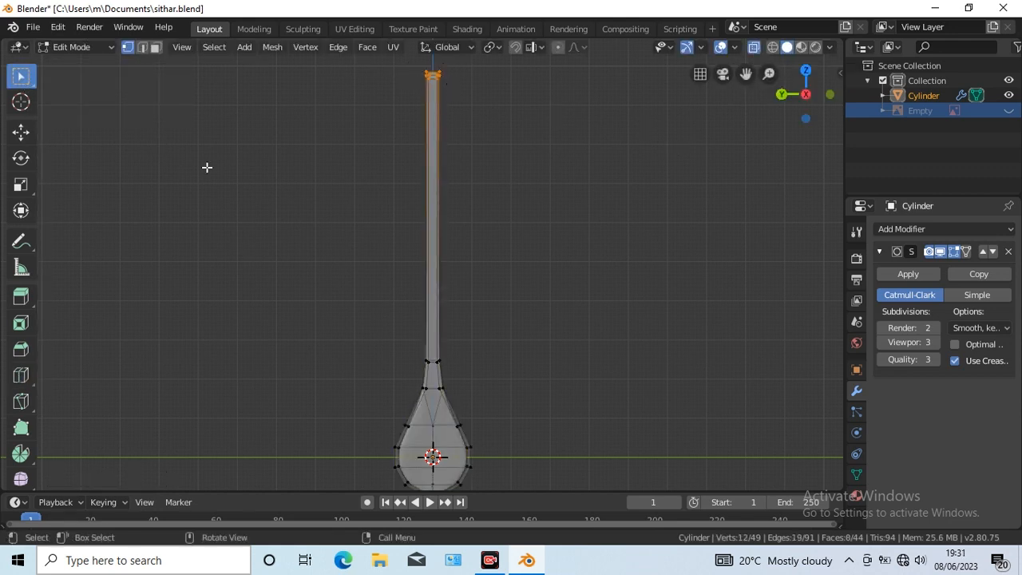
left_click(24, 191)
left_click_drag(567, 161, 543, 143)
Add another loop cut around the long neck section and slide it up to a short distance below the tip
scroll(616, 247, "down", 1)
left_click(24, 134)
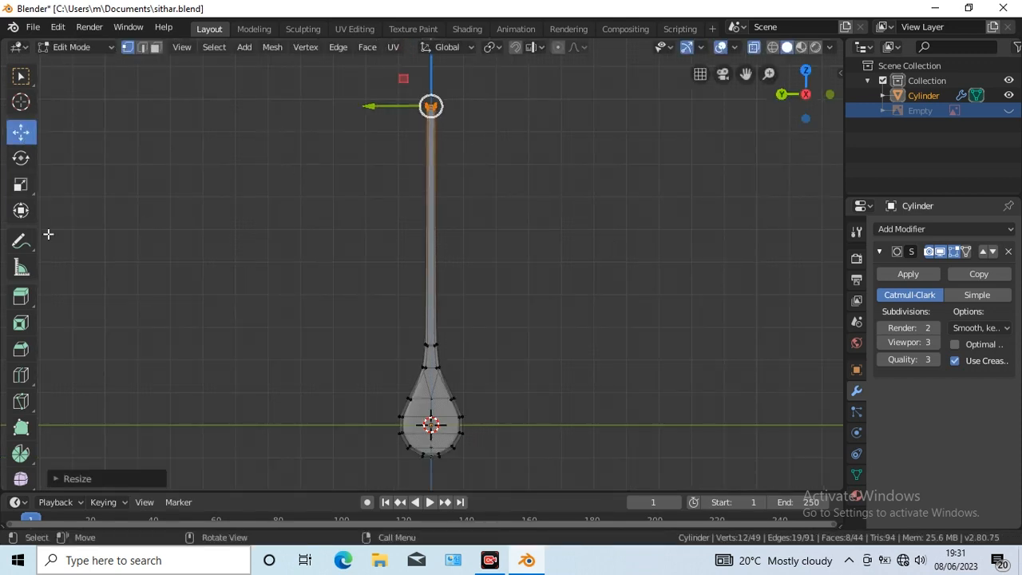
left_click(22, 375)
left_click(753, 48)
left_click_drag(432, 222, 435, 181)
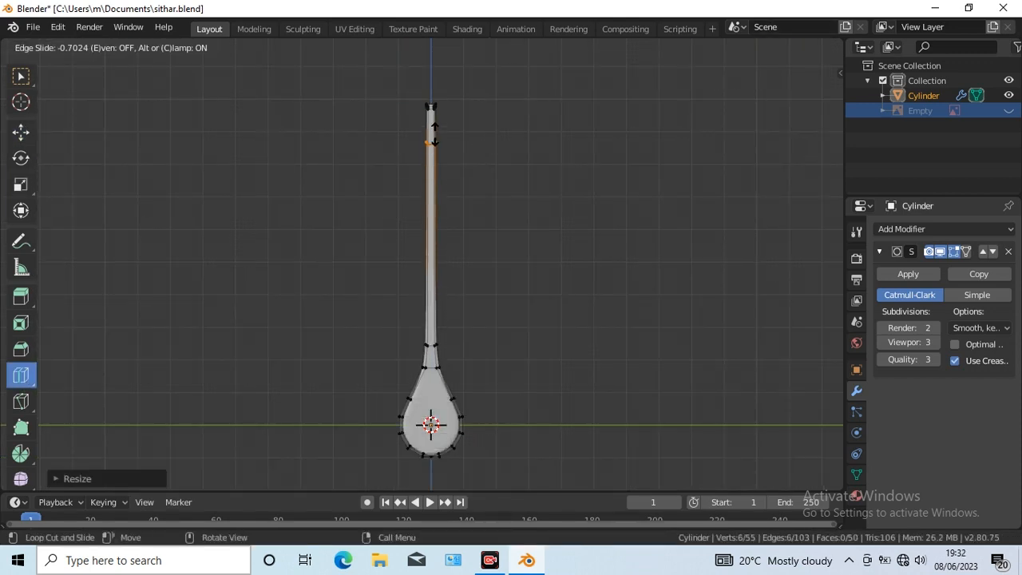
left_click_drag(431, 120, 451, 107)
Move the tip's vertices backward along X in the front view so the neck's end bends
key("w")
key("KP_1")
left_click(24, 133)
Add a loop cut on the neck and slide it up just beneath the bend
left_click(20, 375)
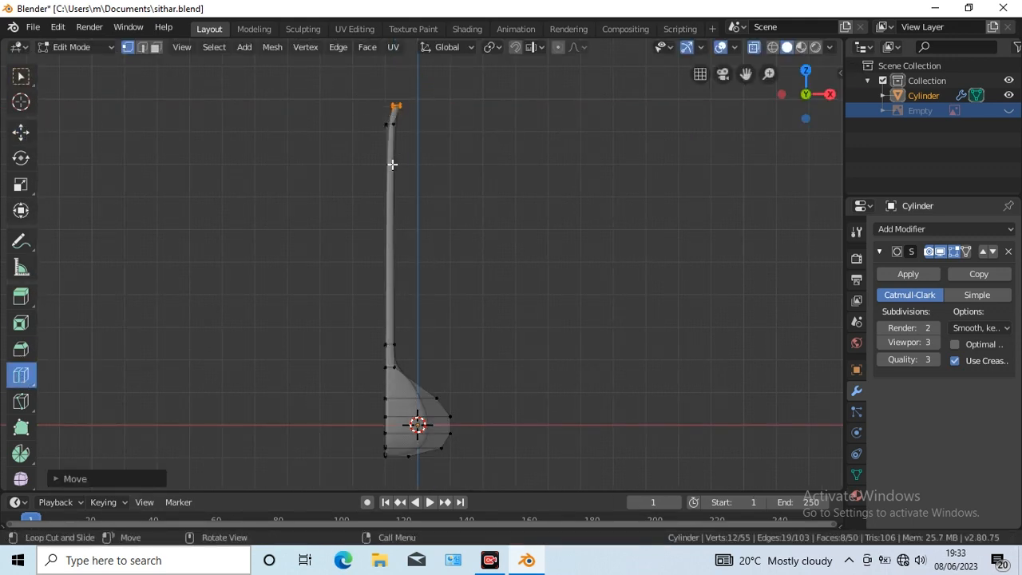
left_click_drag(392, 222, 393, 217)
mouse_move(392, 132)
left_mouse_down()
mouse_move(392, 109)
mouse_move(396, 117)
left_mouse_up()
key("Tab")
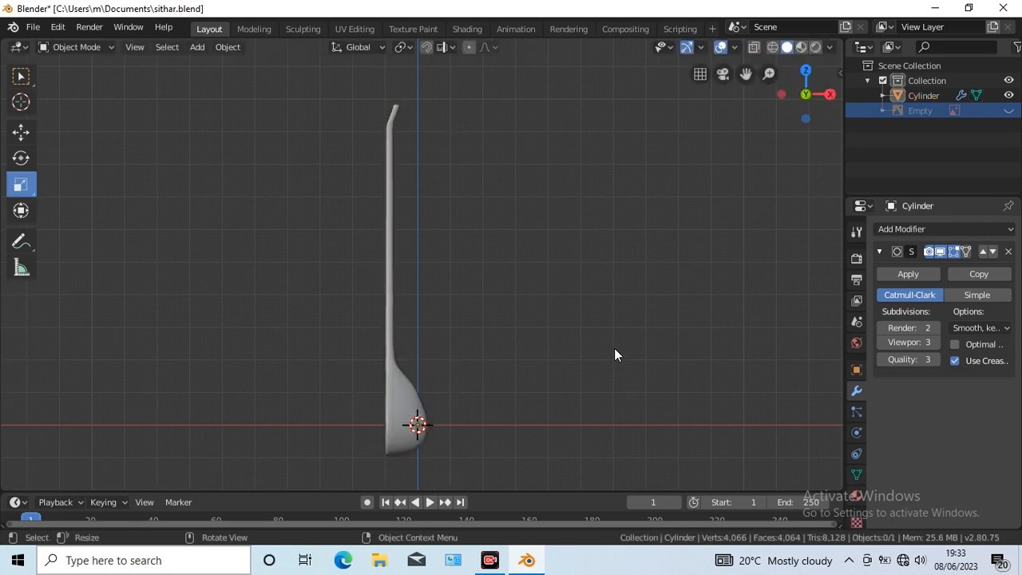
Add a loop cut across the upper body just below the neck and merge its back vertices
key("Tab")
left_click(418, 423)
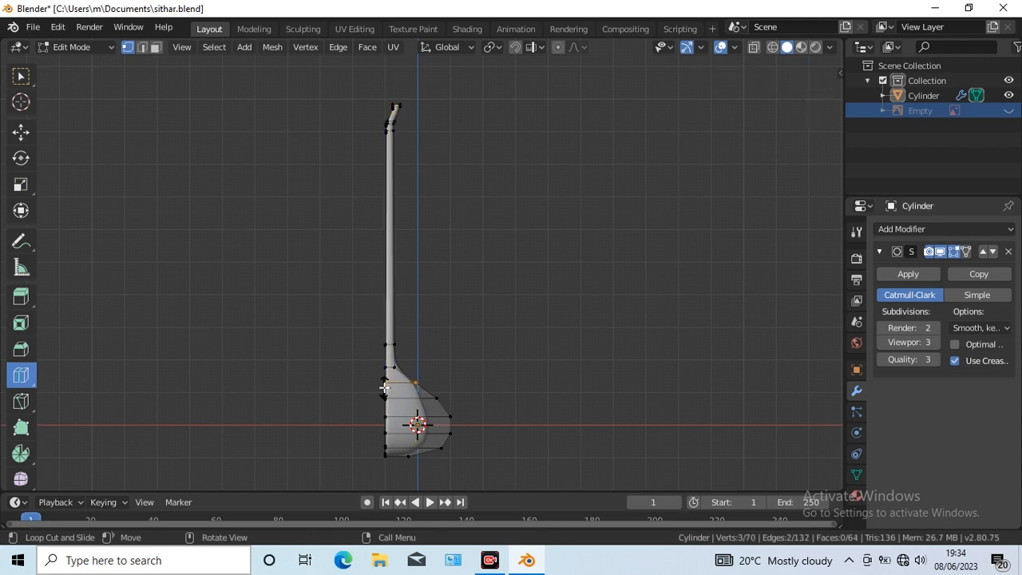
key("ctrl+KP_1")
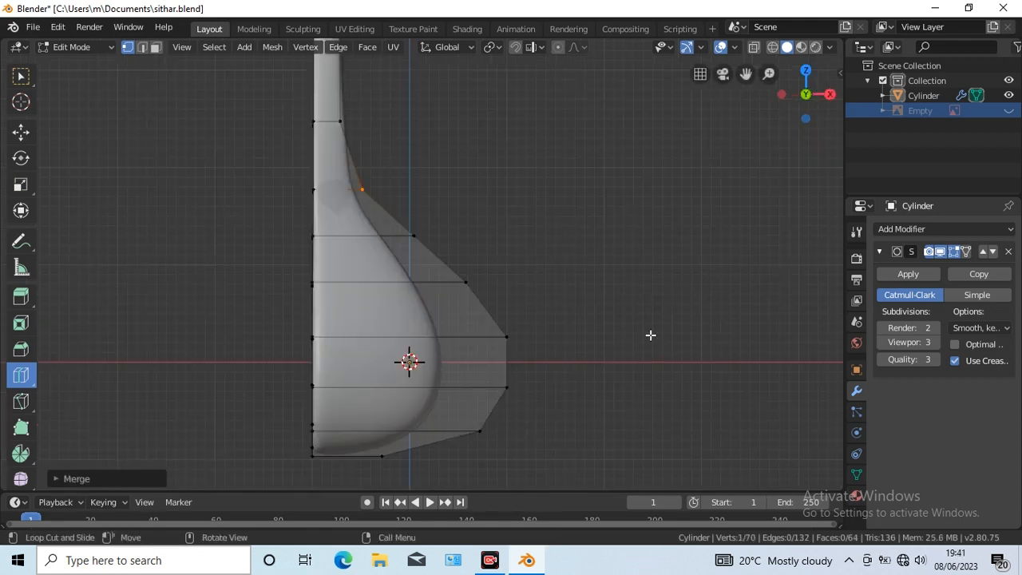
scroll(651, 335, "down", 5)
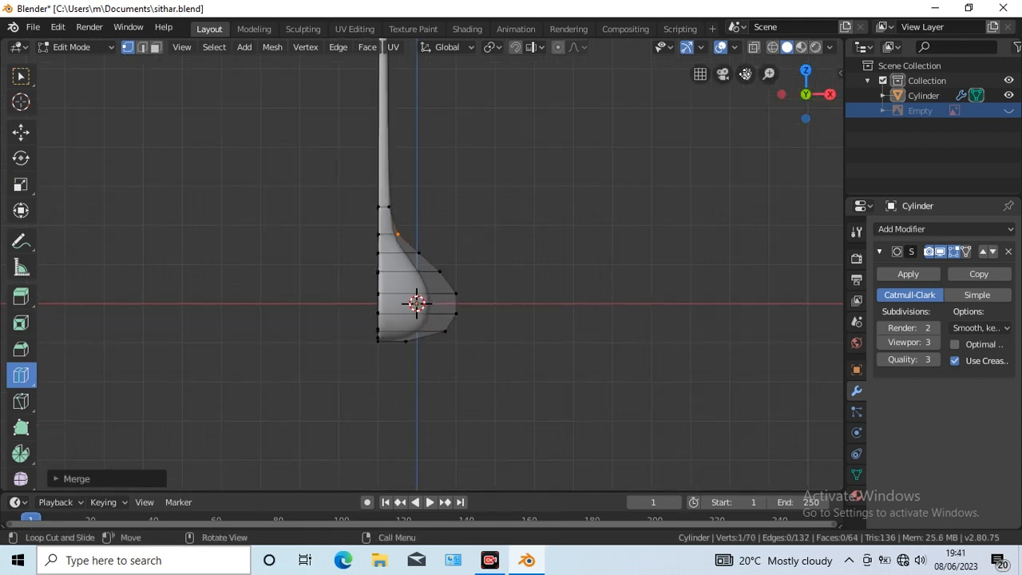
left_click_drag(745, 74, 753, 218)
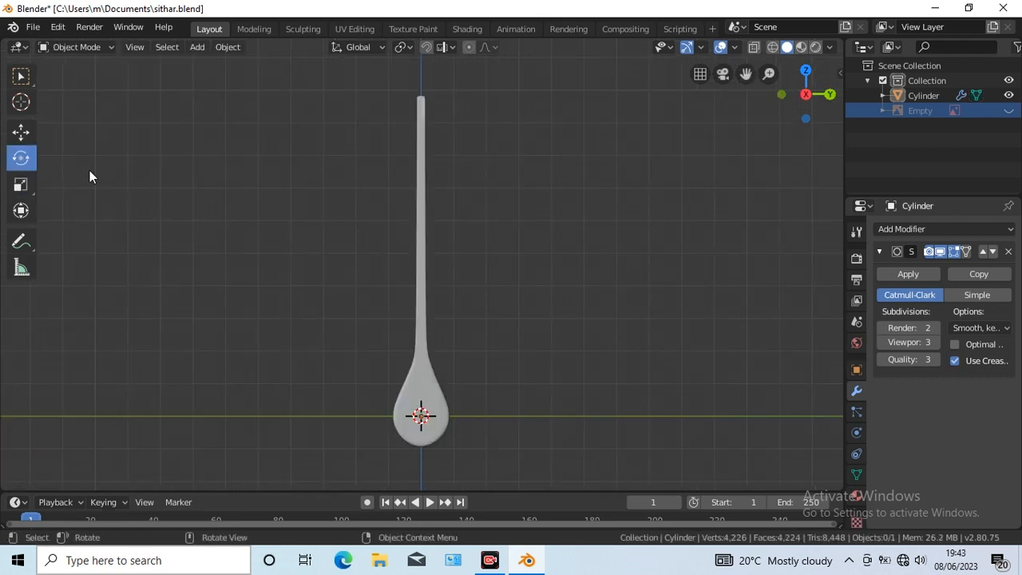
Move the flat face's two vertices at the neck's base up 0.032 m along Z and add a loop cut right above, factor 0.984
left_click(33, 26)
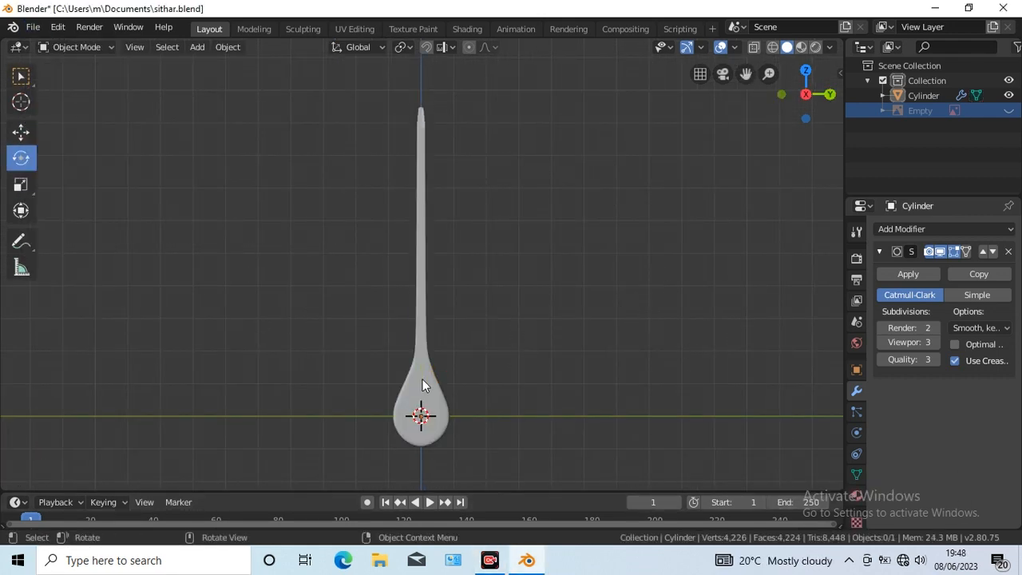
key("Tab")
scroll(608, 329, "up", 4)
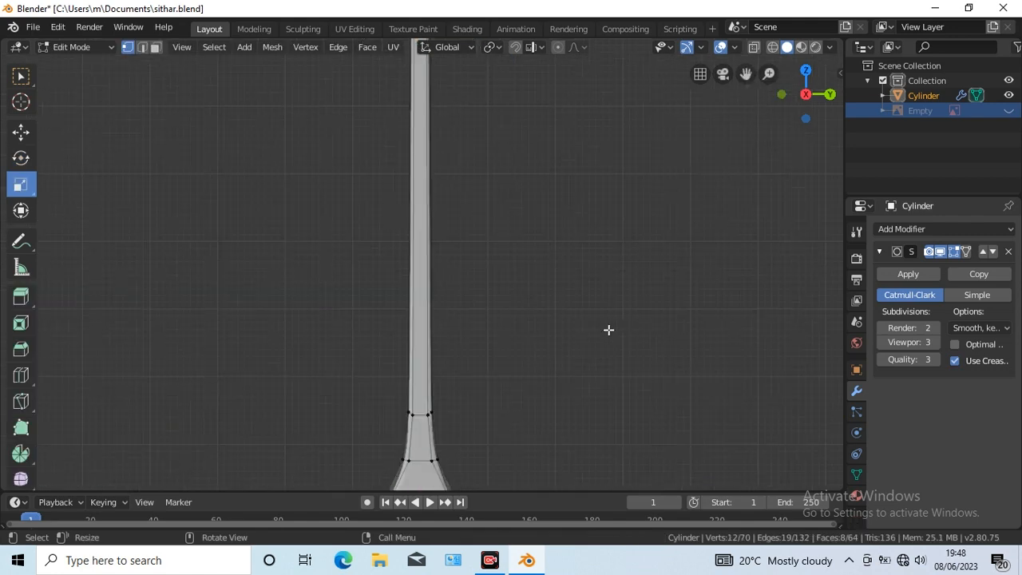
scroll(608, 330, "up", 3)
left_click_drag(747, 74, 738, 2)
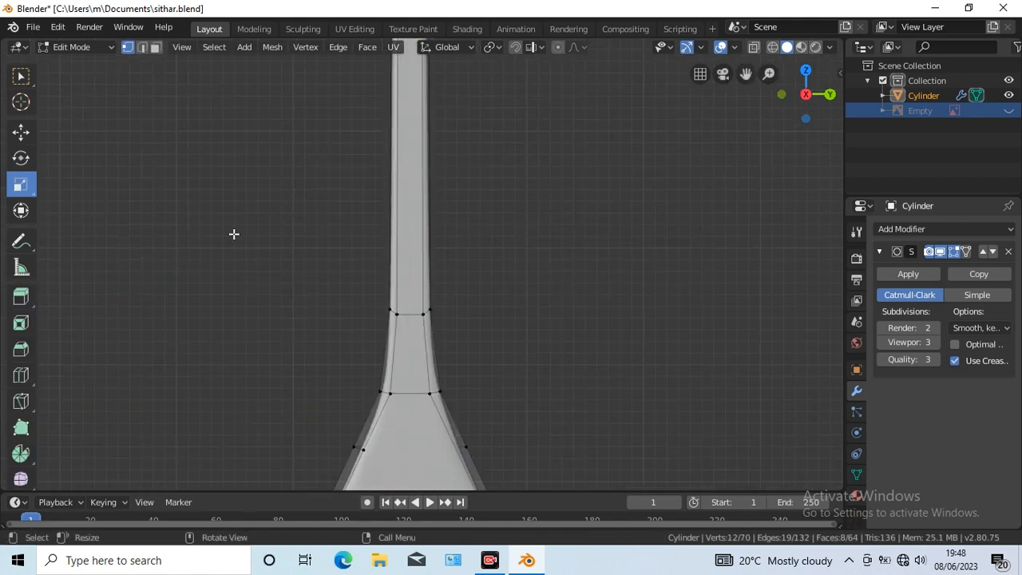
key("w")
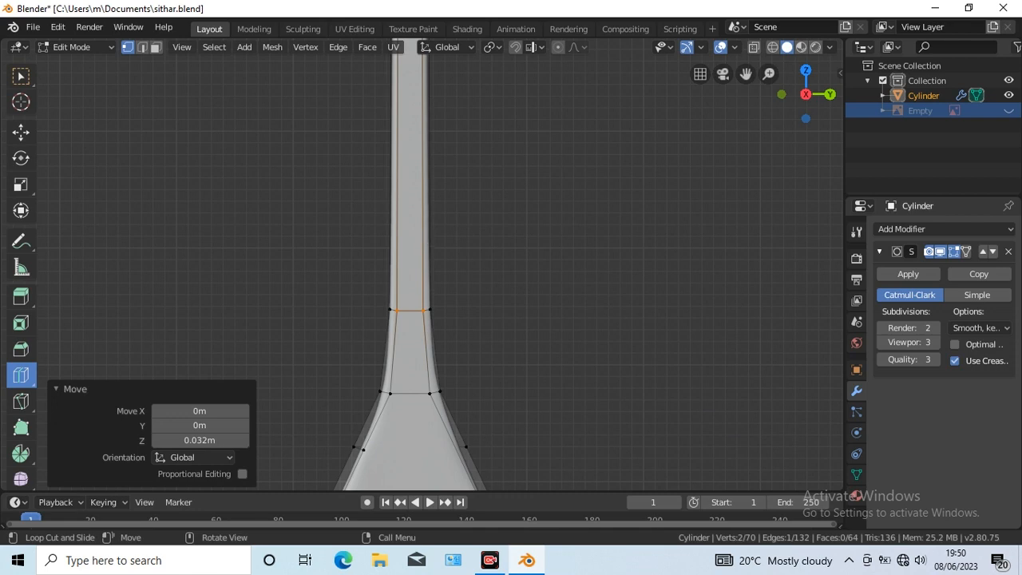
left_click_drag(423, 323, 424, 320)
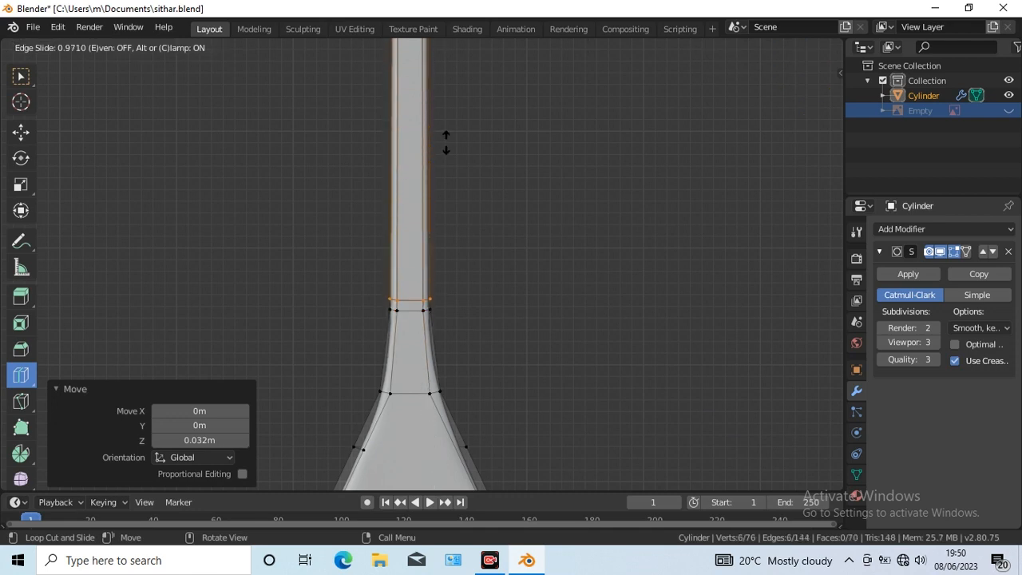
left_click_drag(446, 133, 446, 132)
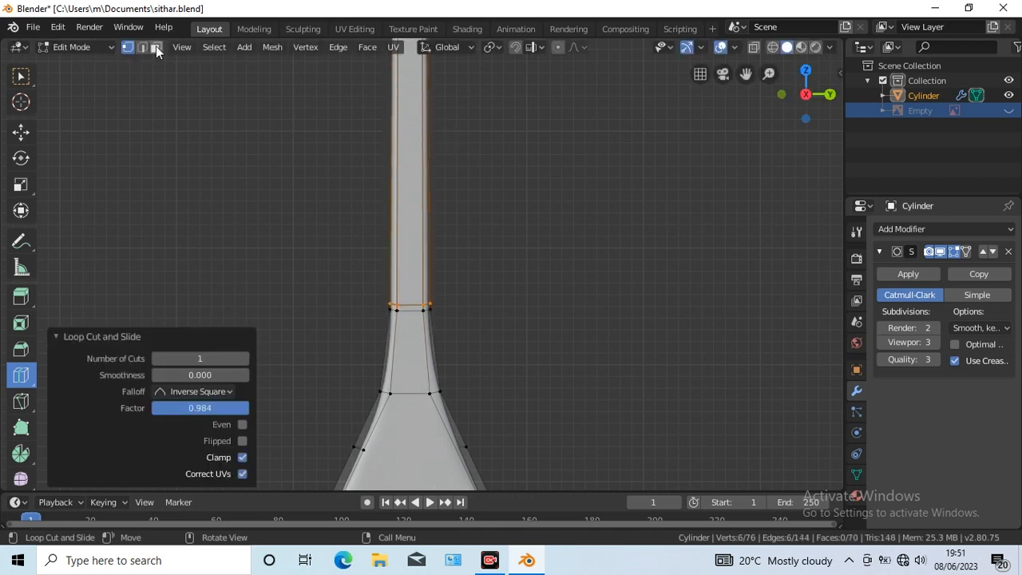
Select the narrow ring of faces around the neck's base, duplicate it and move the copy 0.182 m up along Z
left_click(156, 46)
left_click(20, 76)
left_click(406, 309)
scroll(506, 306, "up", 5)
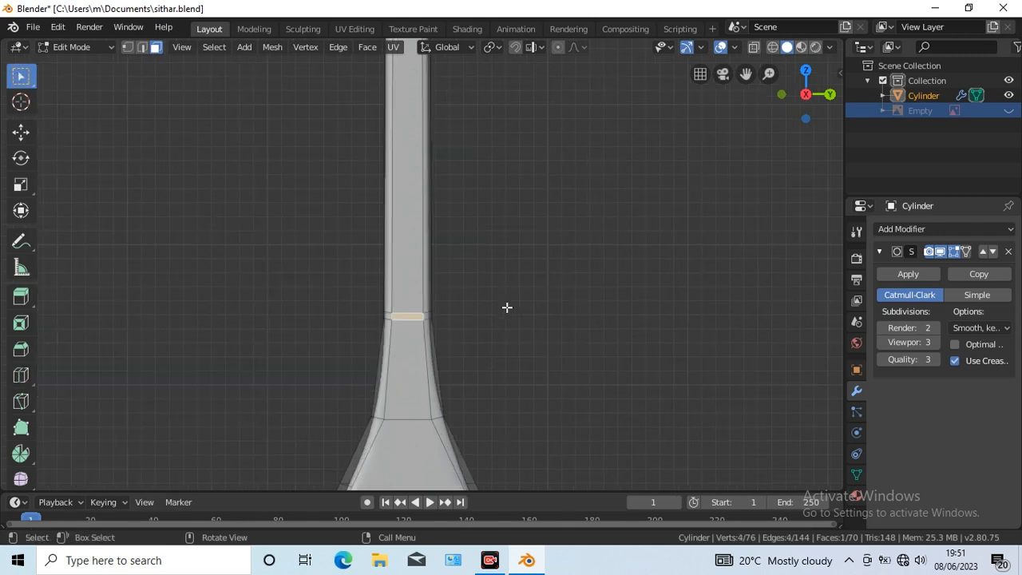
left_click(426, 393, "alt")
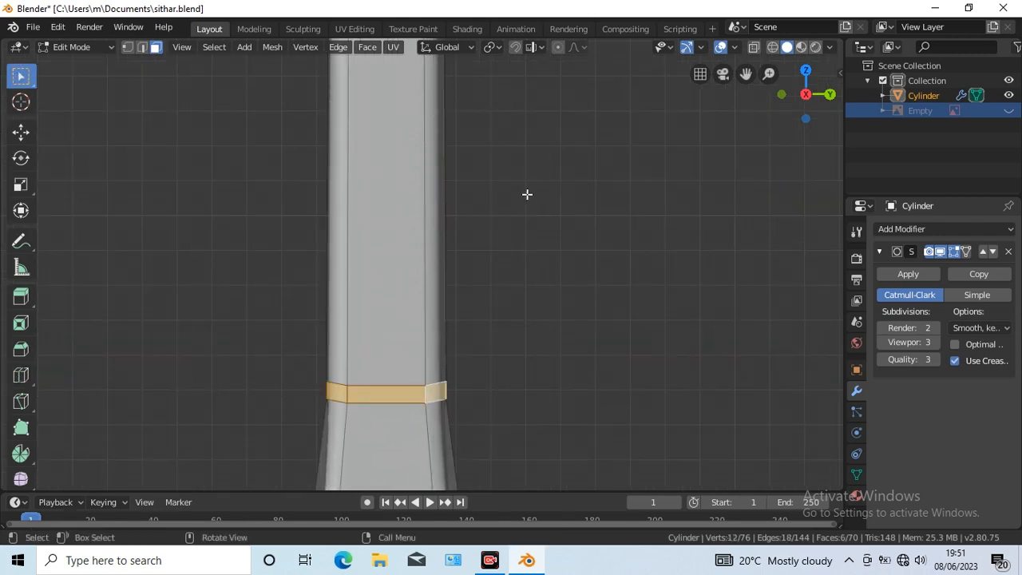
left_click(21, 131)
key("shift+d")
key("z")
left_click(386, 267)
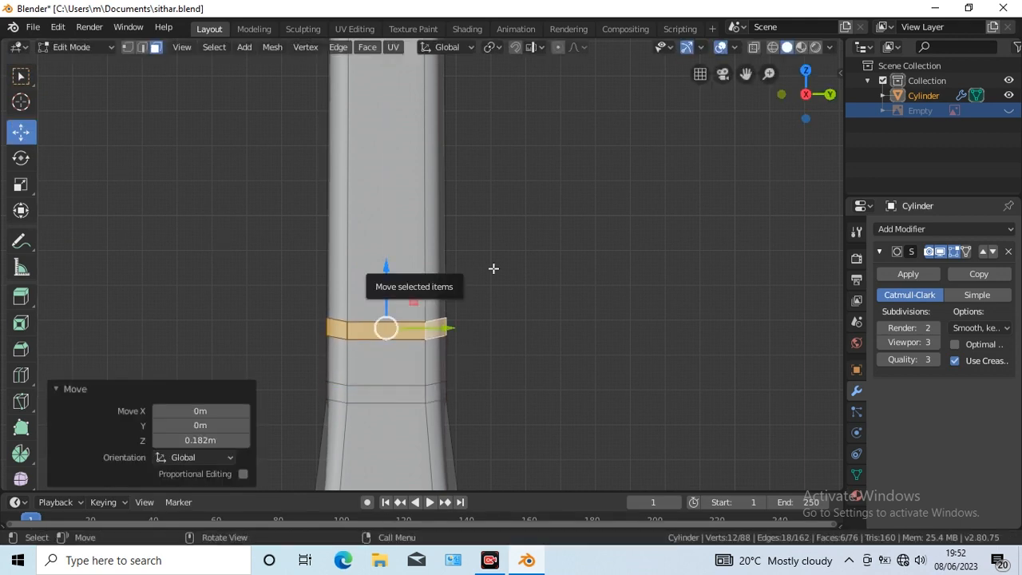
Separate the duplicated ring into its own object and set its origin to its center of mass
left_click(273, 46)
mouse_move(306, 329)
left_click(396, 329)
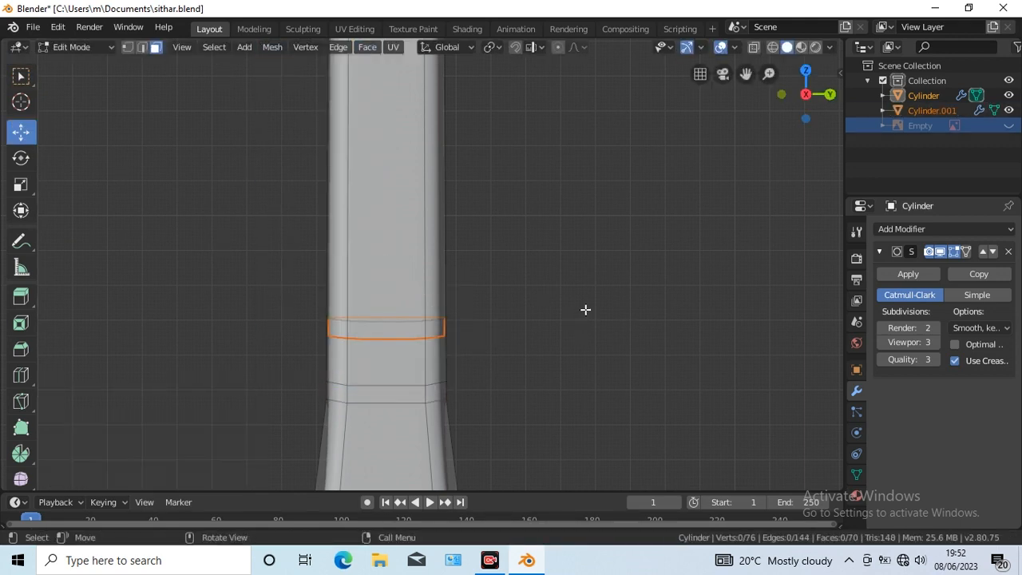
key("Tab")
left_click(226, 47)
mouse_move(236, 91)
left_click(432, 129)
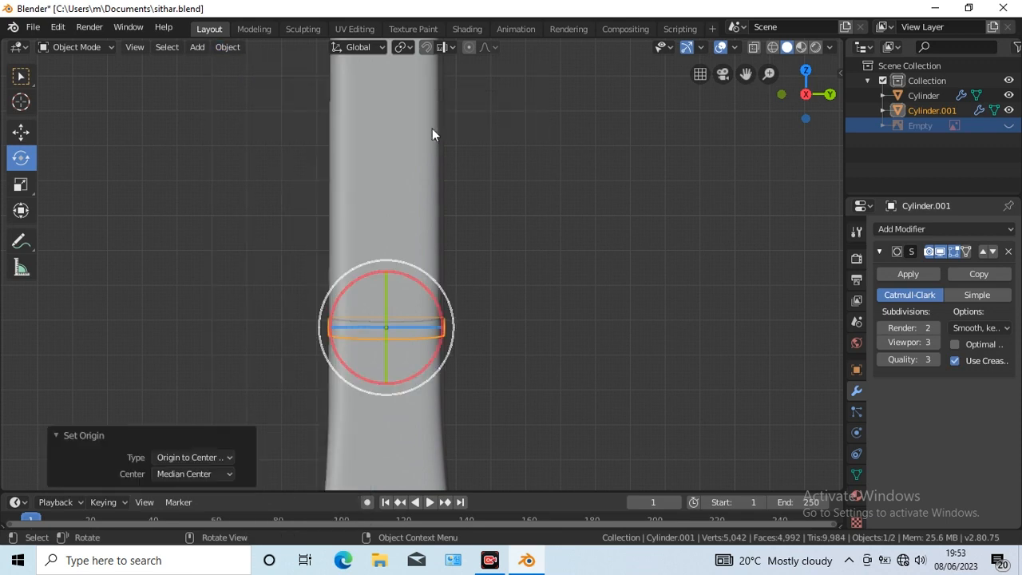
Inset all faces of the separated fret ring with zero thickness
key("Tab")
key("a")
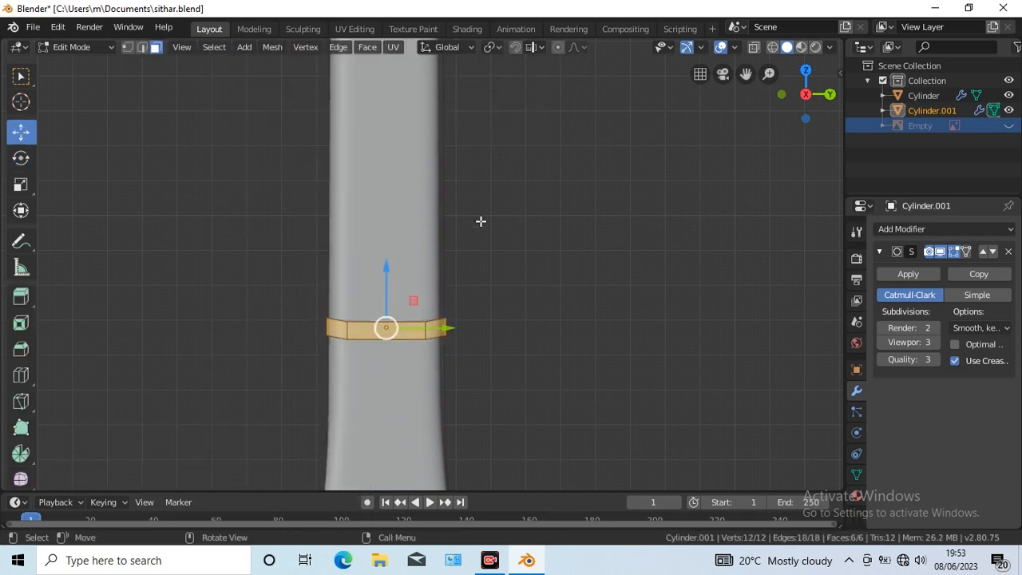
left_click(367, 46)
left_click(393, 115)
left_click(393, 115)
Scale the ring's inset faces uniformly by 1.096 and shrink them to 0.616 along Z
key("s")
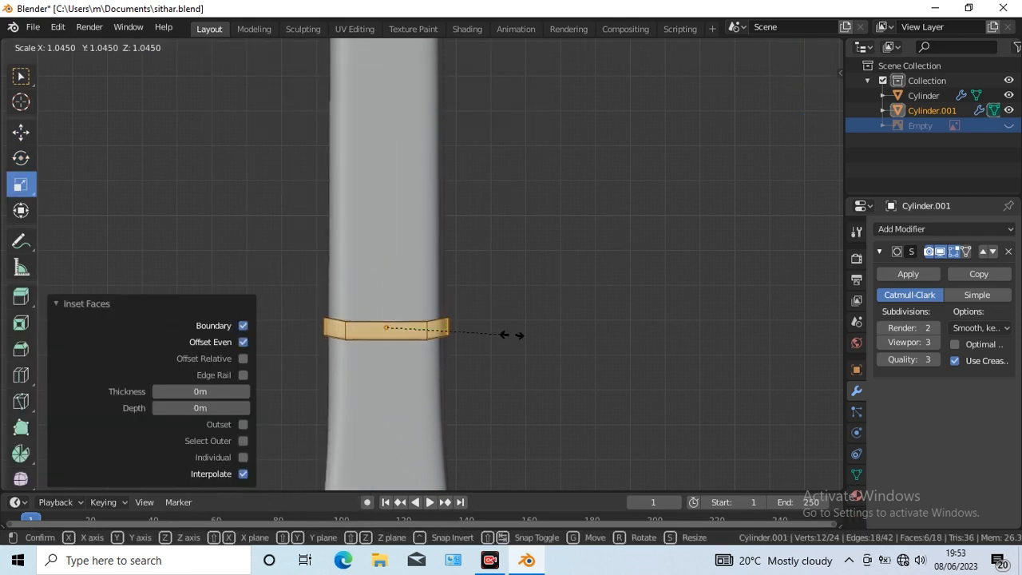
left_click(516, 336)
key("s")
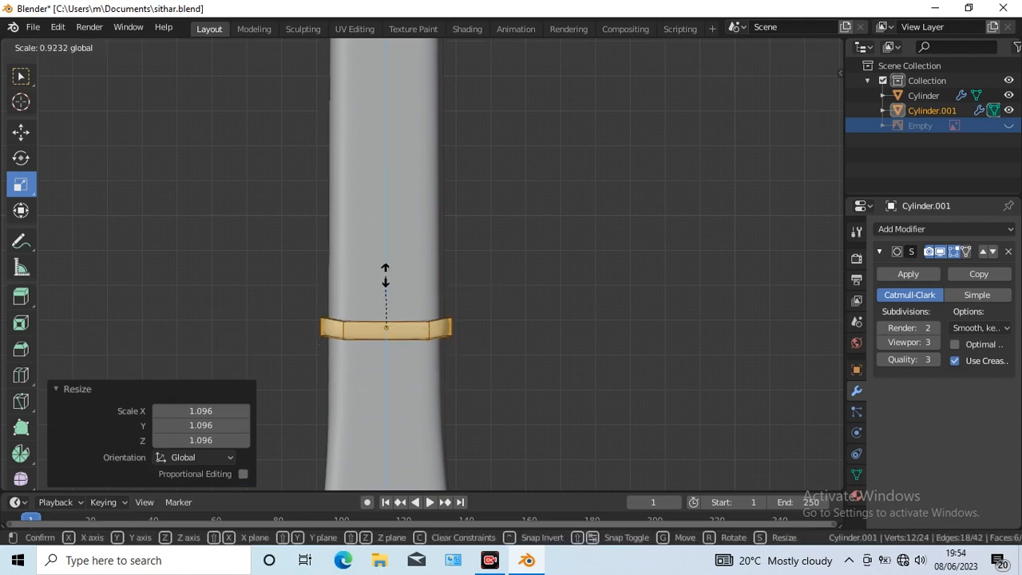
Add loop cuts around the fret ring, including near its upper and lower edges, to sharpen its smoothed profile
left_click(21, 376)
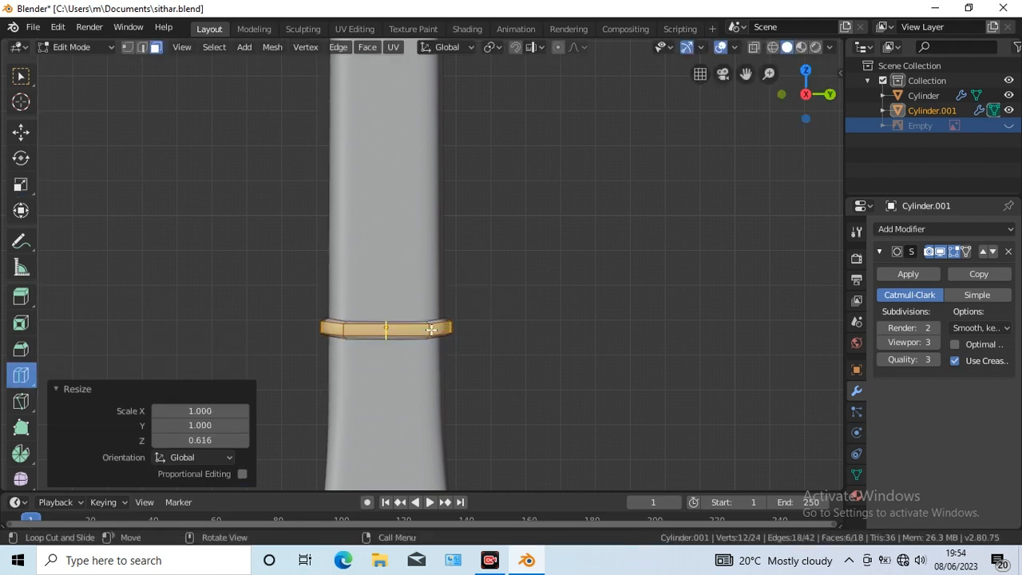
left_click(386, 327)
left_click(248, 341)
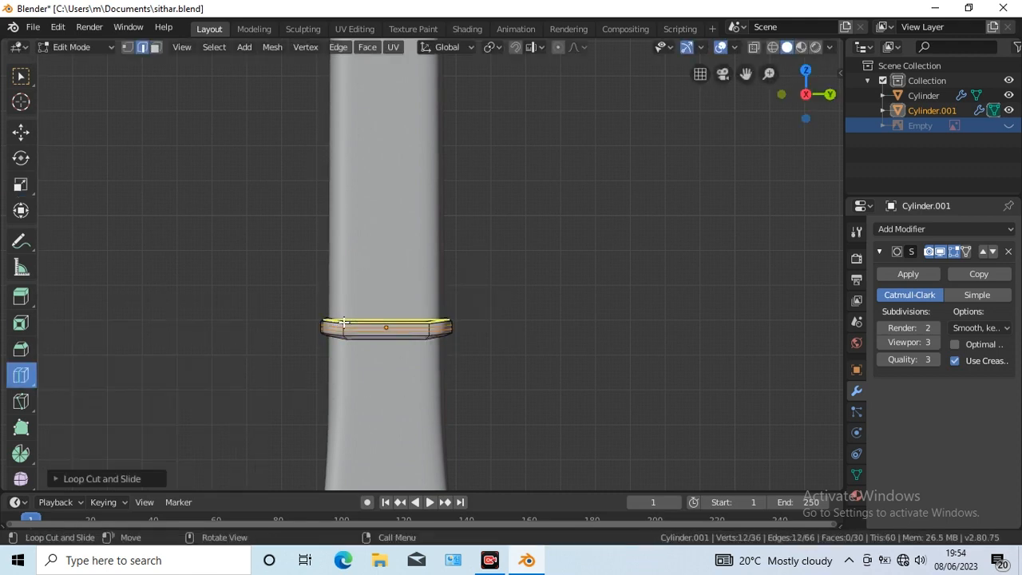
key("Tab")
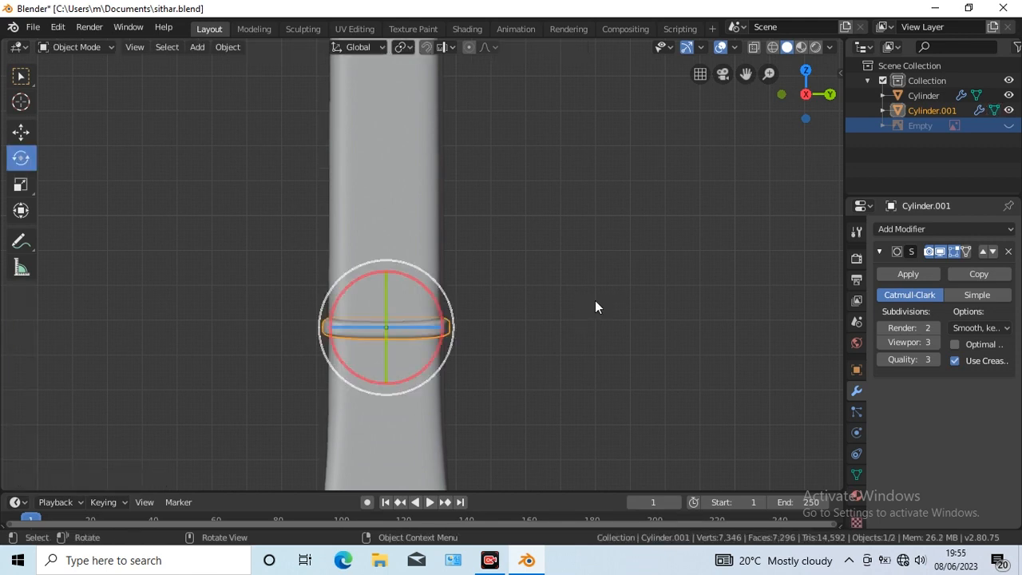
left_click(21, 76)
key("Tab")
left_click(22, 76)
left_click(18, 375)
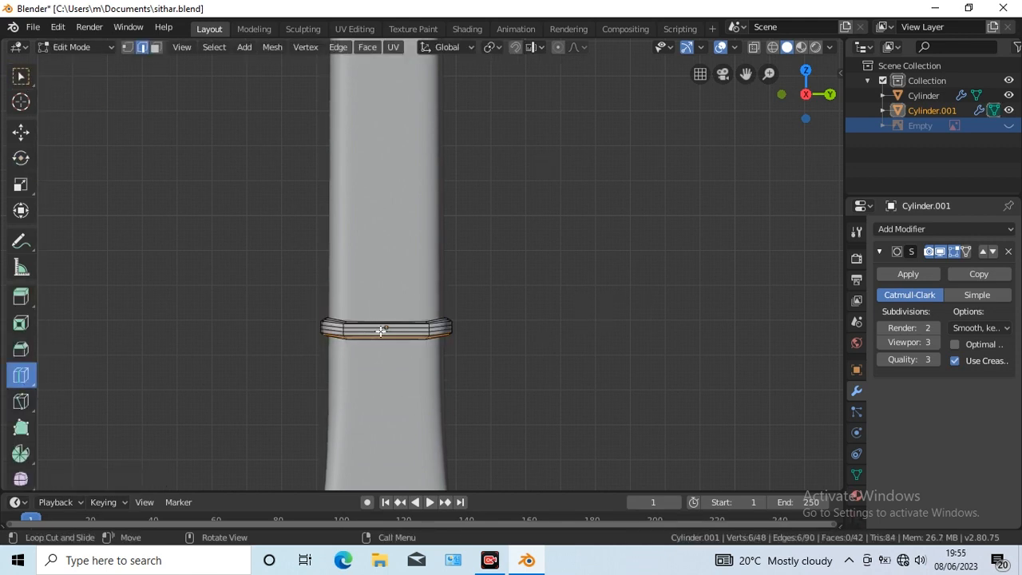
left_click_drag(381, 330, 344, 329)
key("Tab")
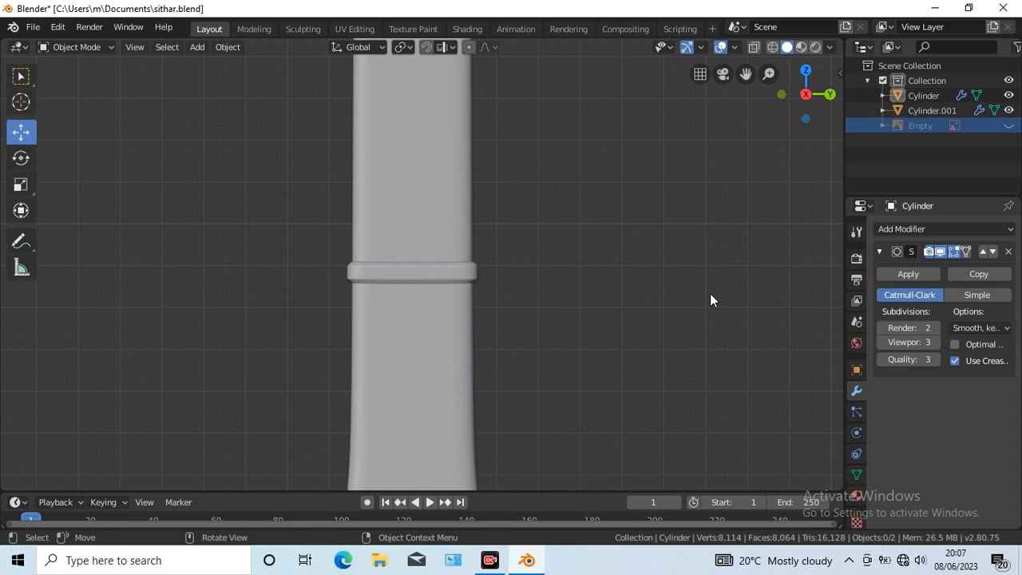
Duplicate the fret ring, reset the copy's origin to its own center and move it up the neck along Z
scroll(710, 293, "down", 8)
left_click_drag(746, 74, 750, 130)
scroll(508, 314, "up", 4)
key("w")
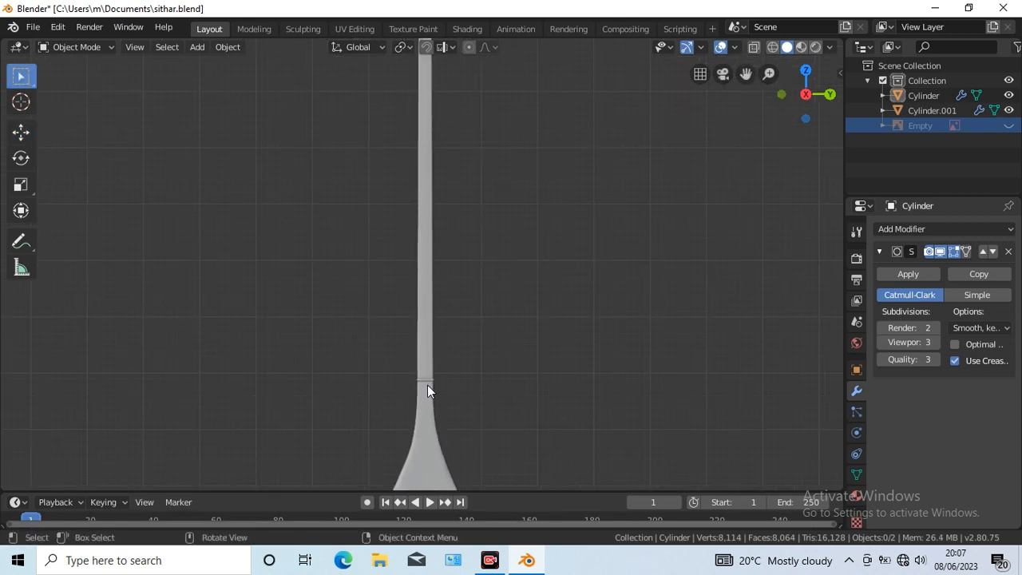
scroll(507, 404, "up", 2)
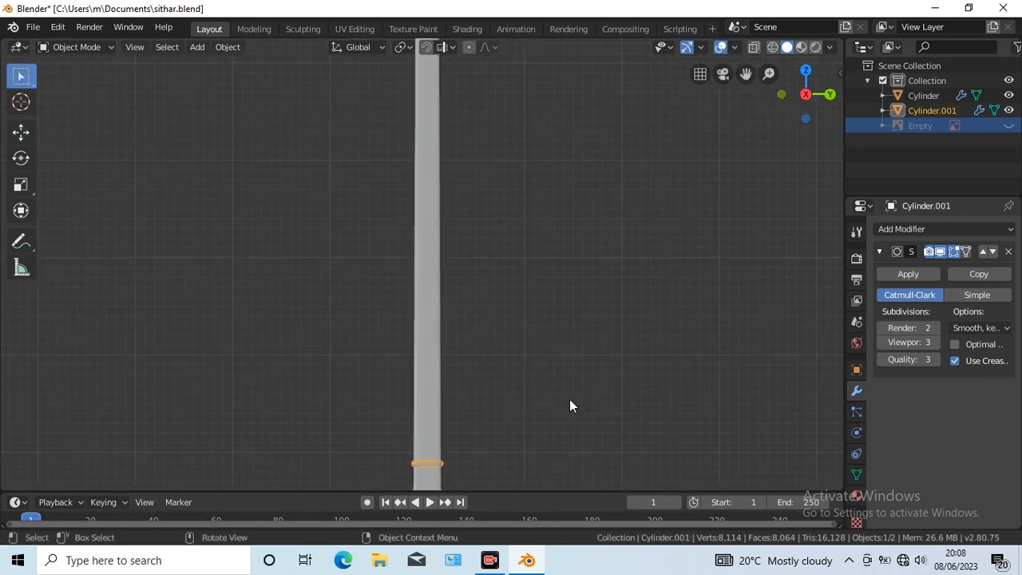
key("shift+d")
left_click(565, 402)
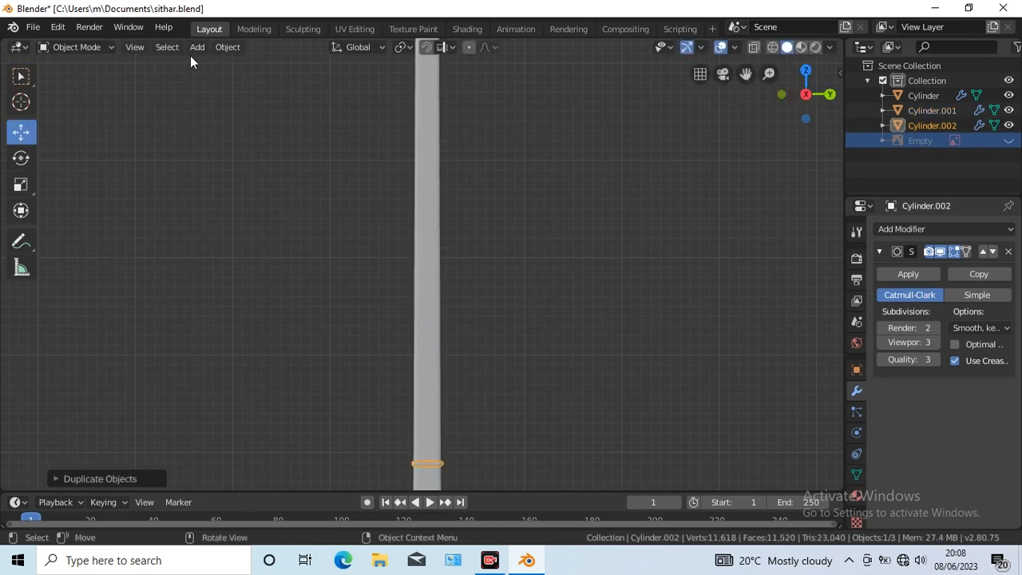
left_click(227, 47)
mouse_move(297, 79)
left_click(447, 130)
key("g")
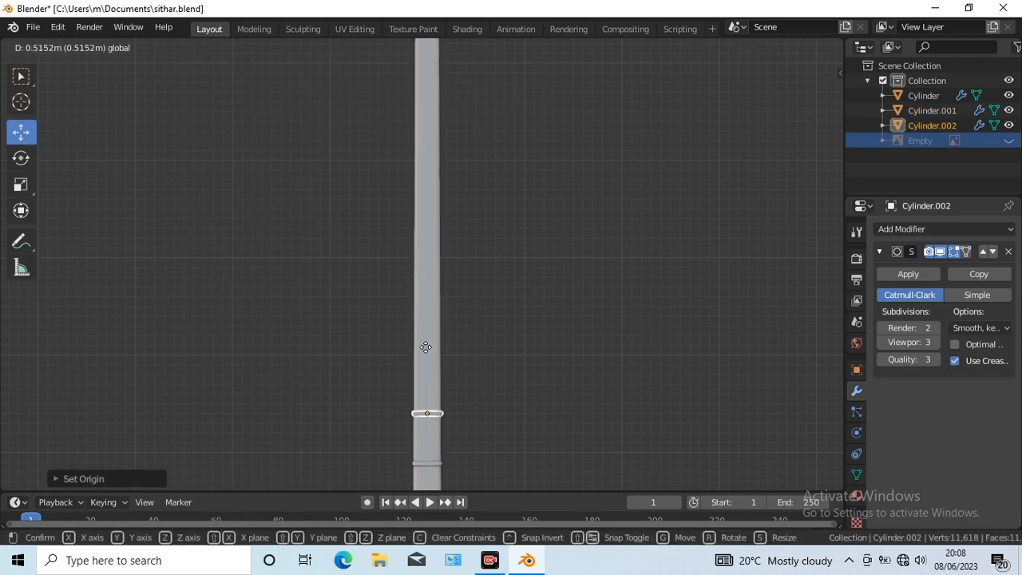
left_click(426, 346)
Duplicate the raised fret ring and move the new copy further up the neck along Z
key("shift+d")
right_click(426, 341)
key("g")
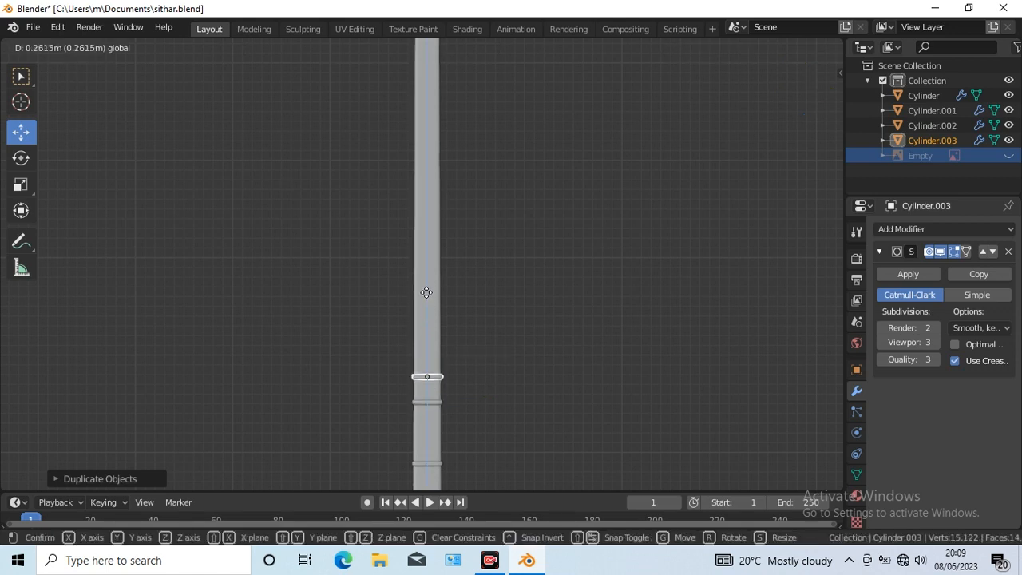
left_click(427, 285)
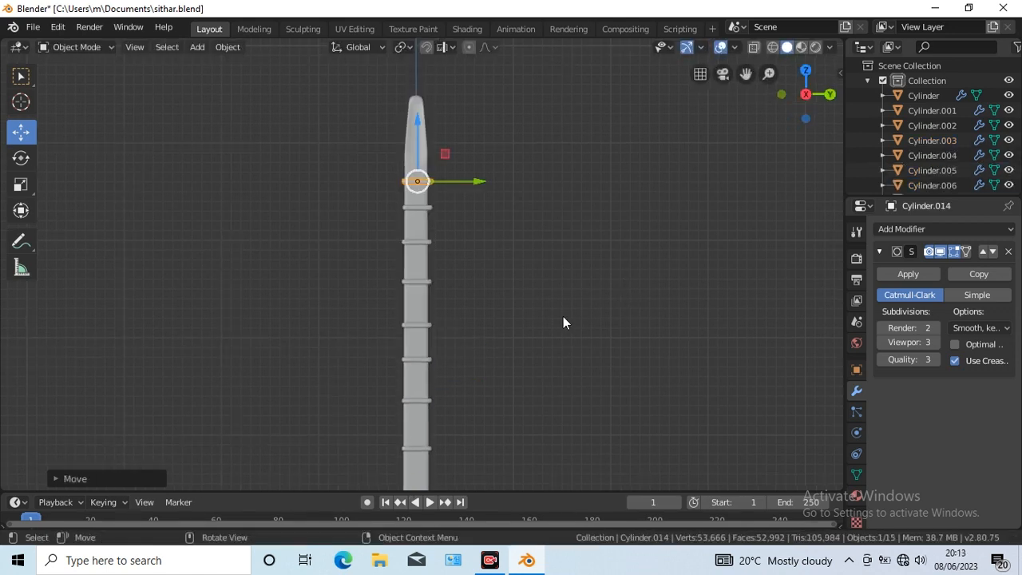
Recenter the lowest fret ring's origin, duplicate it slightly further down toward the neck's base, and save the file
scroll(563, 316, "down", 4)
left_click_drag(746, 75, 746, 2)
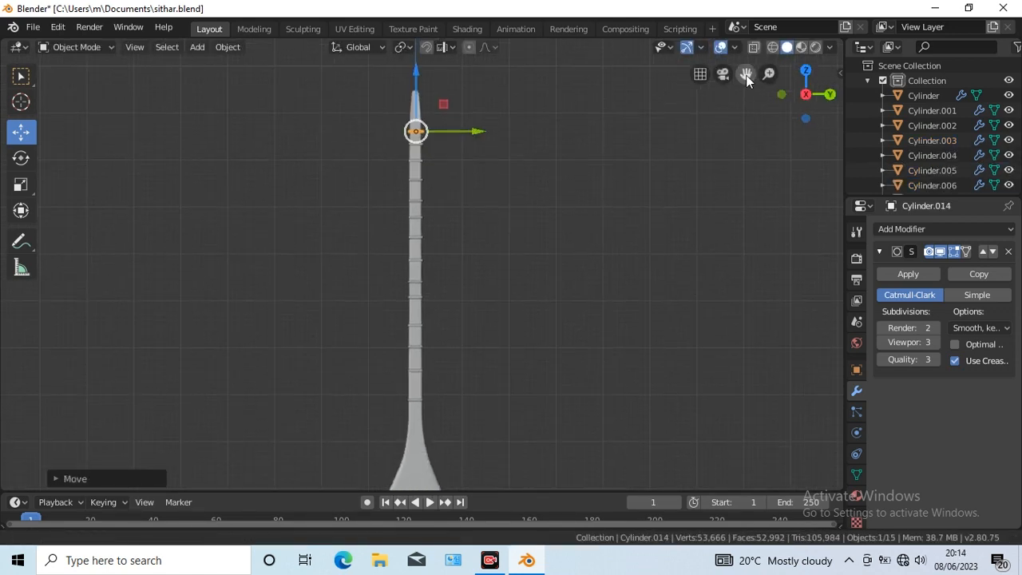
left_click(416, 399)
left_click(227, 47)
mouse_move(251, 75)
left_click(436, 129)
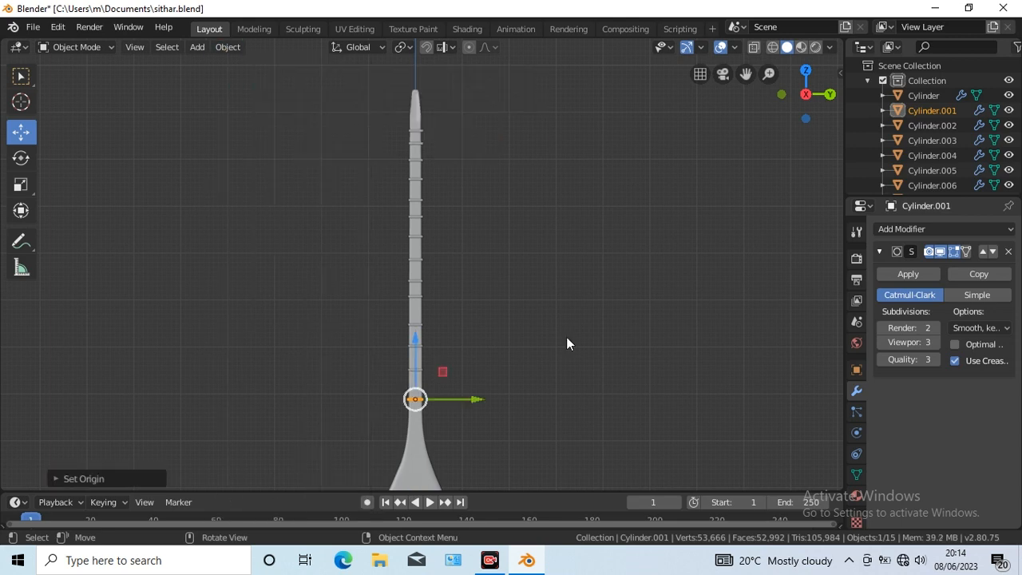
key("shift+d")
right_click(563, 338)
left_click_drag(416, 344, 415, 358)
left_click(33, 28)
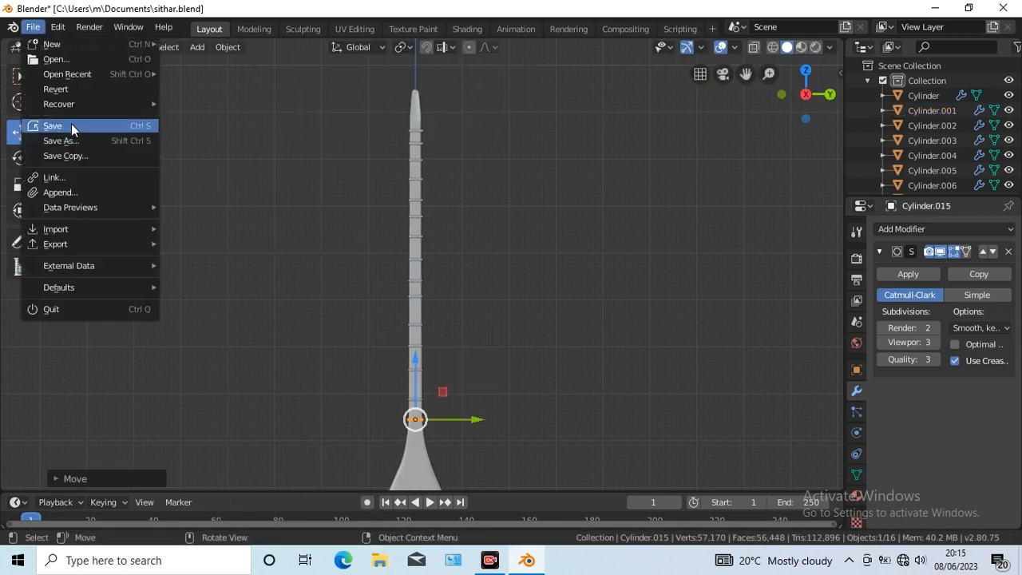
left_click(71, 125)
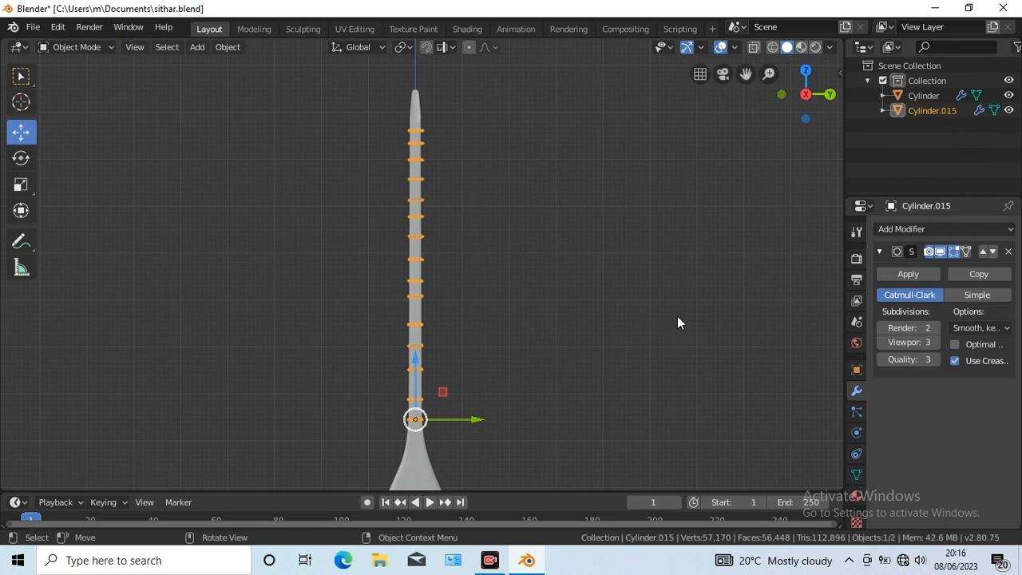
Deselect the fret rings and add a cube mesh at the world origin over the sitar's body
left_click(737, 166)
left_click_drag(746, 135, 745, 0)
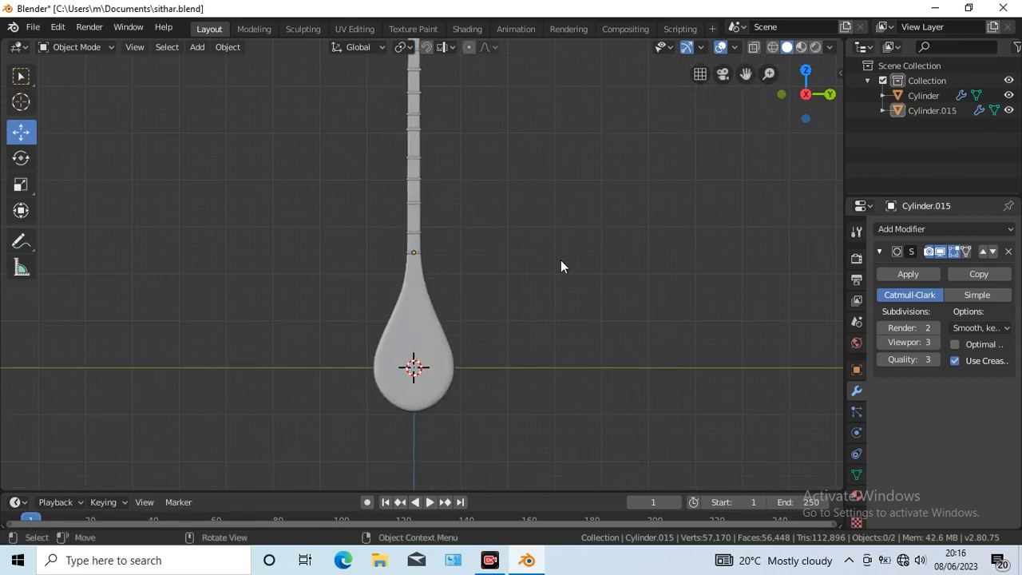
left_click(197, 46)
mouse_move(231, 64)
left_click(337, 79)
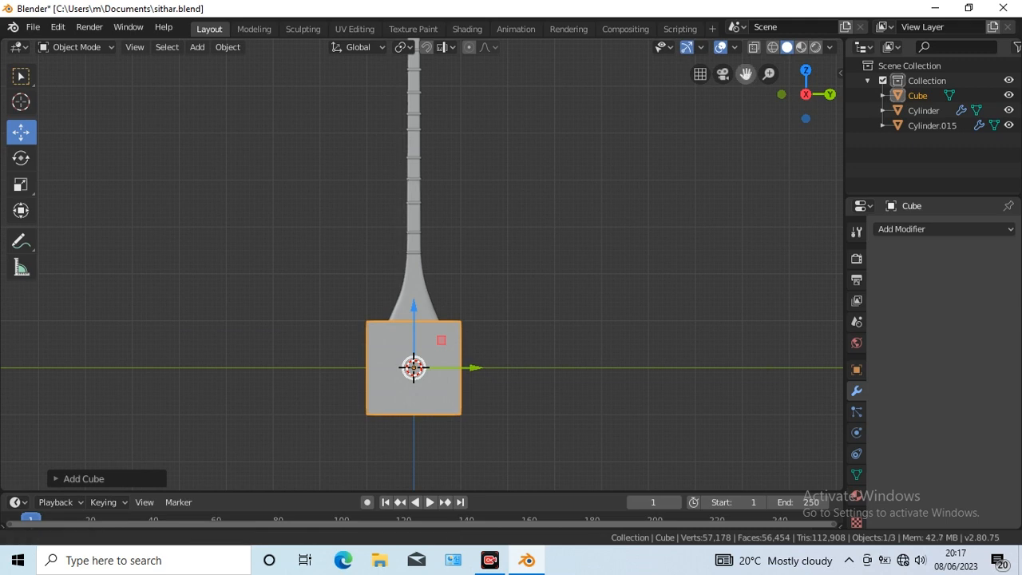
Scale the cube into a narrow bar running along Y and move it along X away from the origin
left_click_drag(746, 74, 739, 0)
left_click(25, 186)
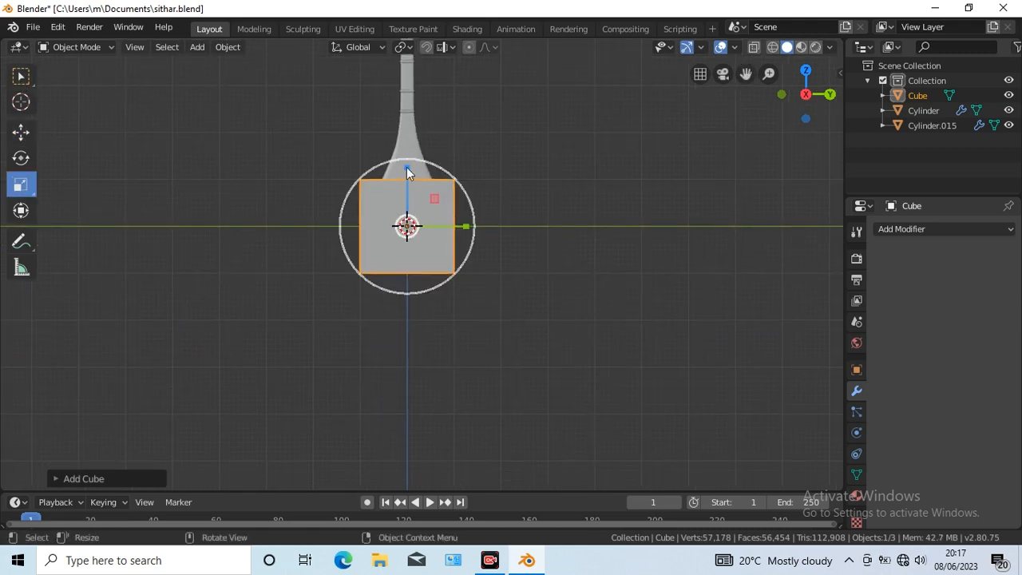
left_click_drag(406, 166, 541, 228)
key("KP_1")
left_click(21, 132)
Hide the sitar body and fret rings, leaving only the bar displayed
left_click(1008, 95)
left_click(1008, 111)
left_click(1009, 126)
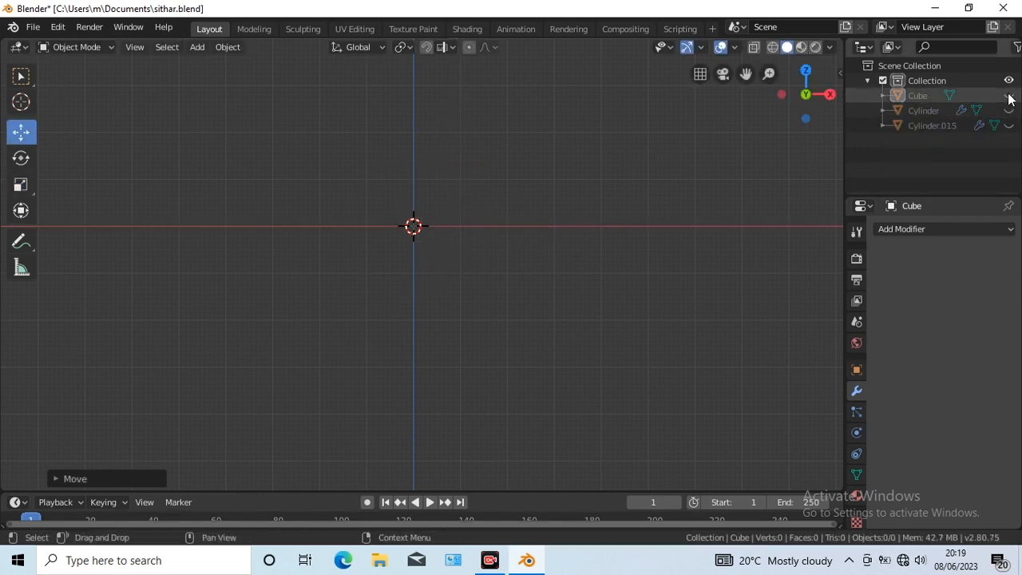
left_click(1008, 95)
With X-ray on, select the vertices of the bar's +X side, shrink them along Z and move them inward along X
scroll(566, 344, "up", 7)
left_click_drag(746, 73, 506, 184)
scroll(578, 245, "up", 5)
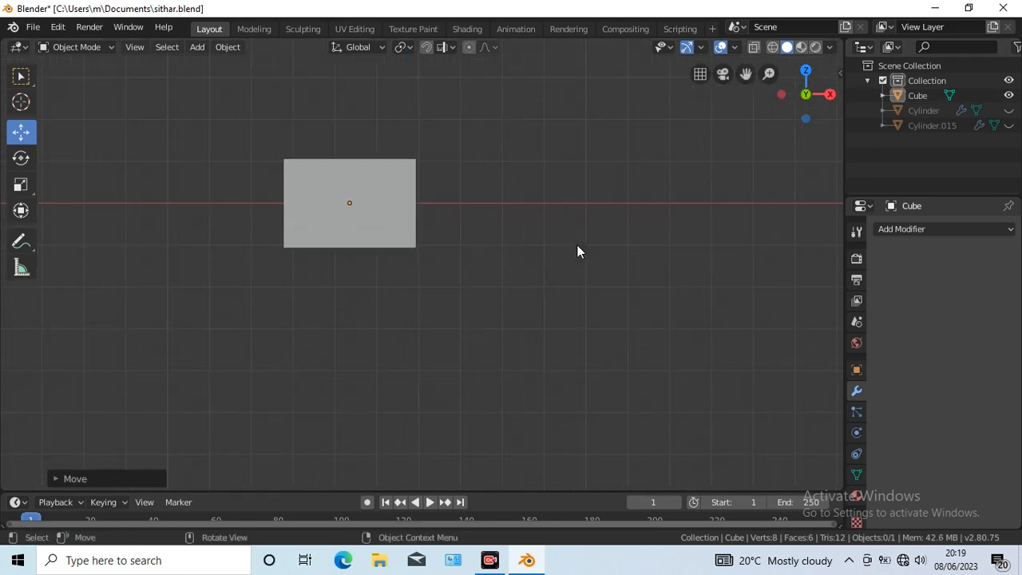
scroll(578, 245, "up", 1)
left_click(388, 195)
key("Tab")
left_click(753, 47)
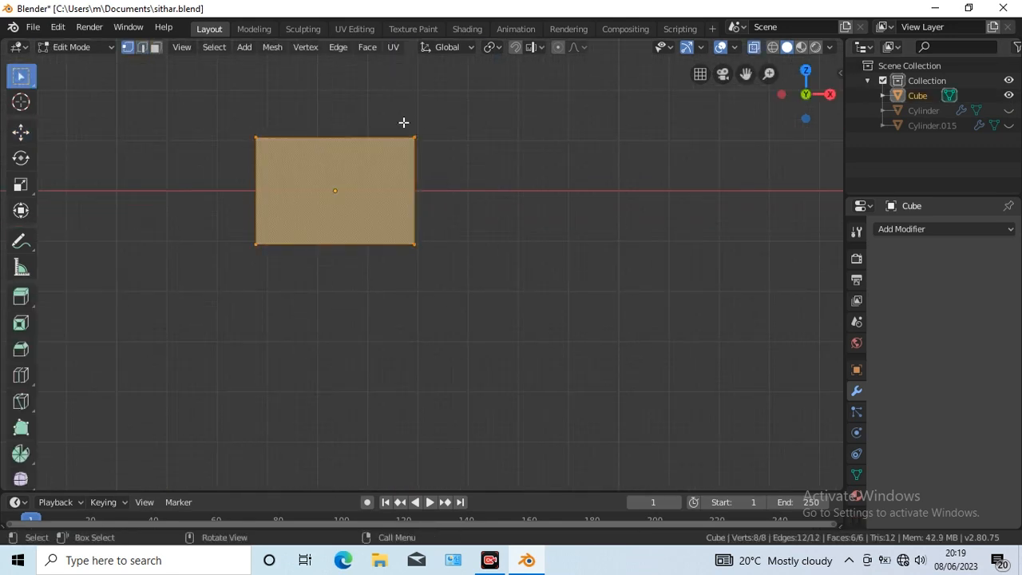
left_click_drag(404, 121, 477, 280)
left_click(21, 131)
left_click(21, 185)
left_click_drag(415, 132, 416, 171)
left_click(20, 132)
left_click_drag(472, 192, 440, 193)
Add 8 evenly spaced loop cuts across the bar's length in top view
key("KP_7")
scroll(594, 263, "down", 4)
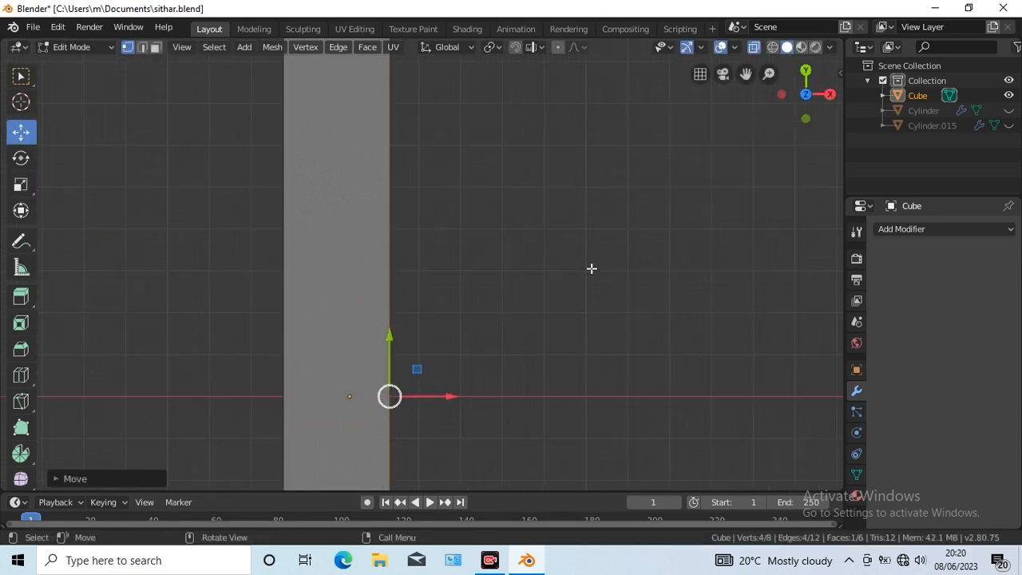
left_click_drag(746, 74, 744, 12)
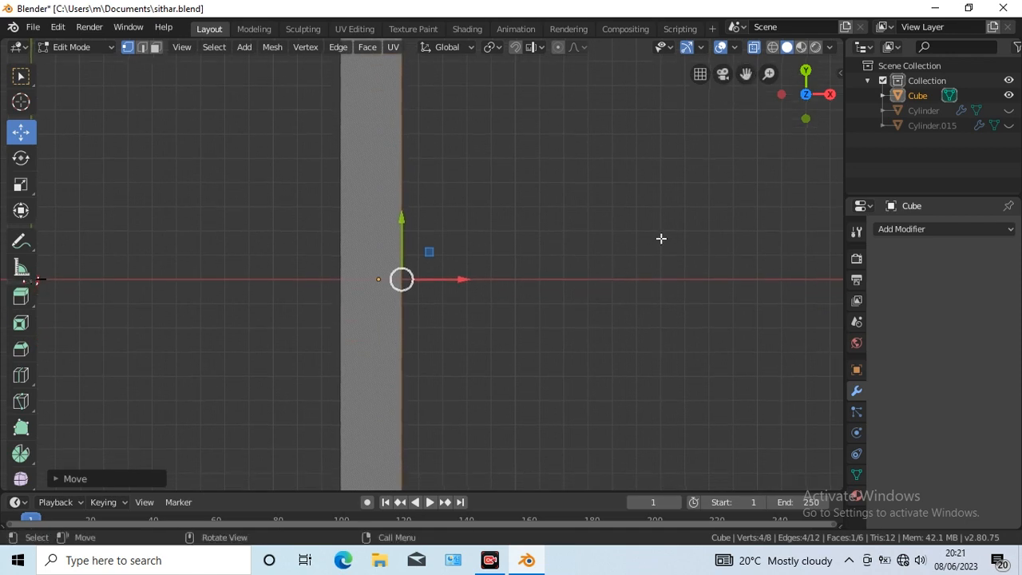
scroll(662, 237, "down", 1)
left_click(16, 379)
left_click(360, 351)
left_click(55, 484)
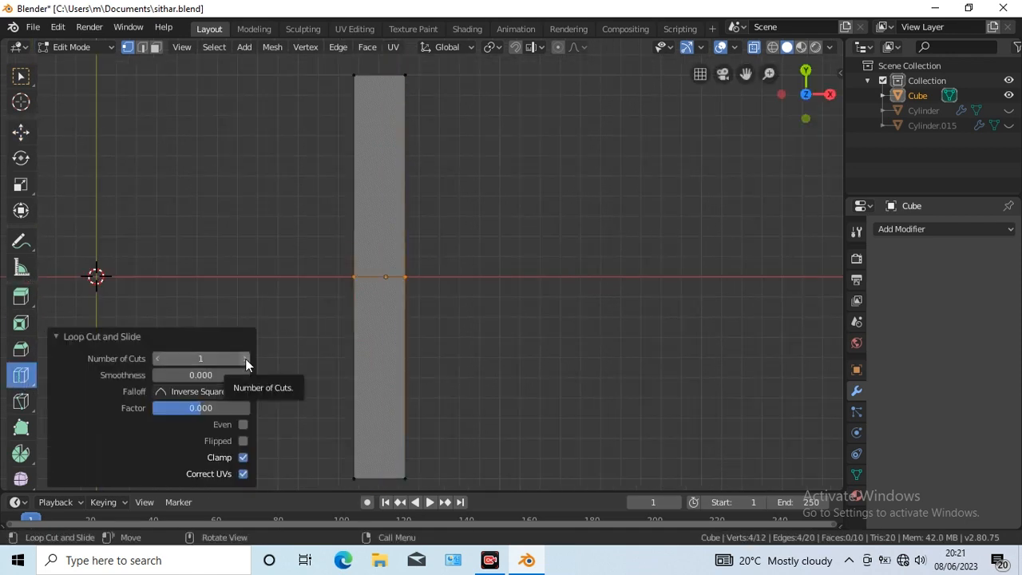
double_click(201, 359)
type("8")
key("Return")
left_click(55, 336)
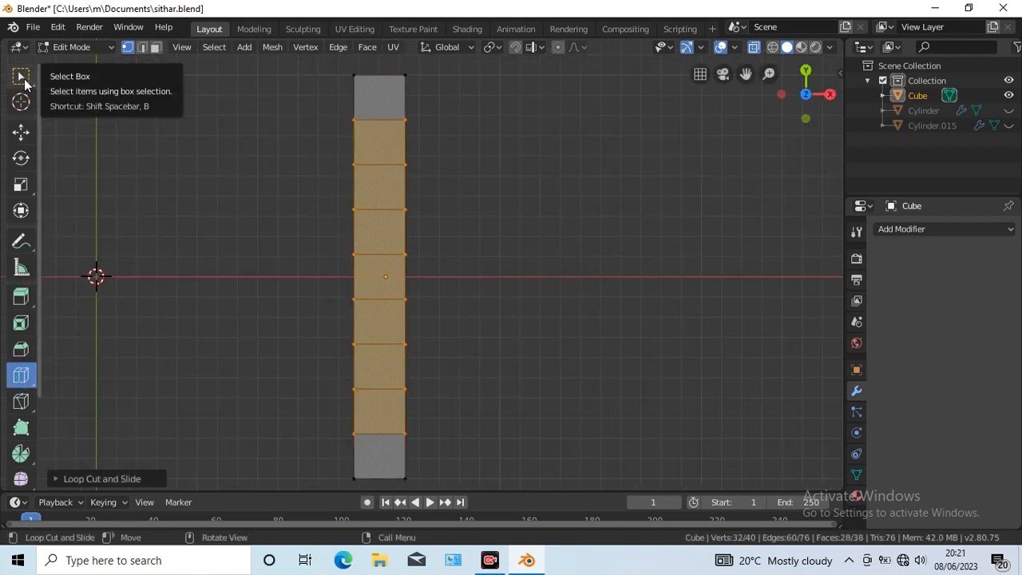
Select four evenly spaced vertex positions along the bar's +X edge and move them inward along X to form notches
left_click(21, 76)
left_click(413, 163)
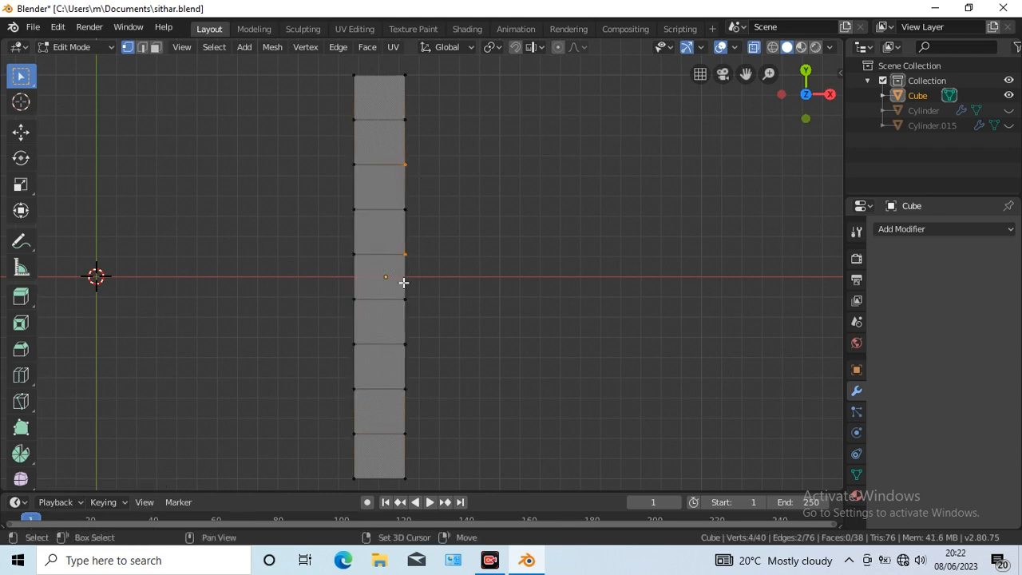
left_click(407, 432, "shift")
left_click(20, 131)
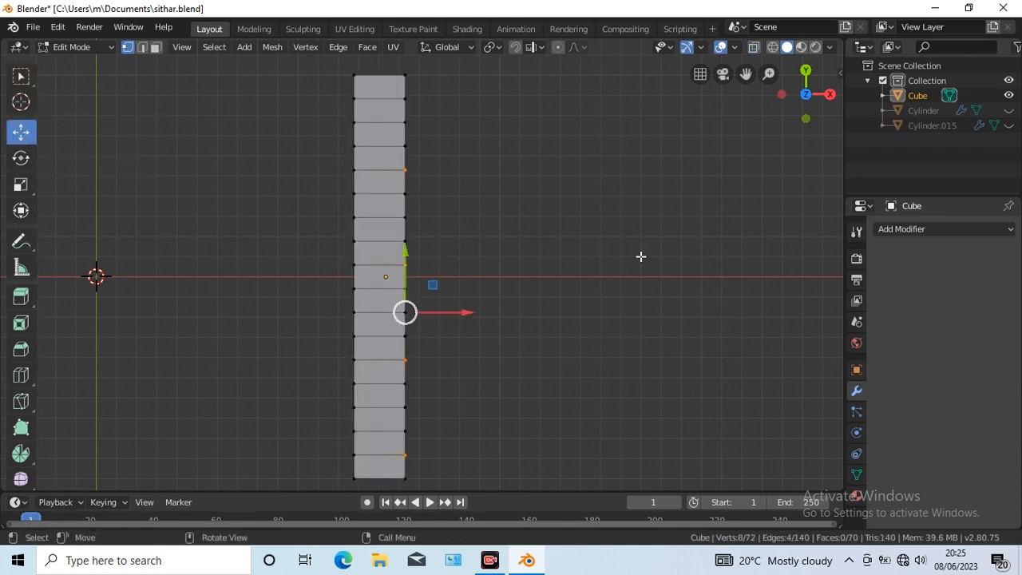
left_click_drag(454, 313, 439, 320)
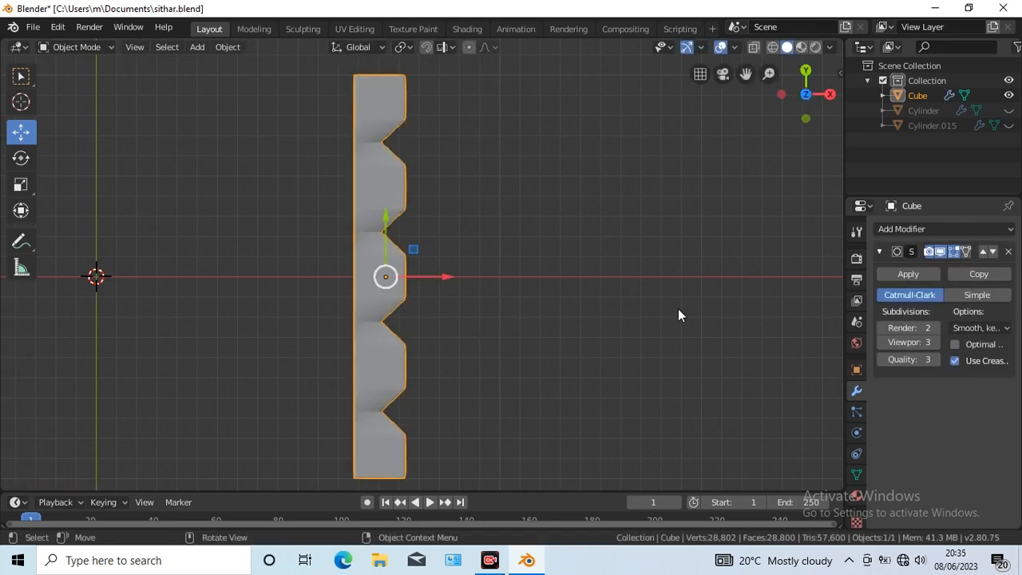
Show the sitar body again and view it with the notched bar from the side along X
key("KP_3")
scroll(678, 308, "down", 5)
left_click(1008, 111)
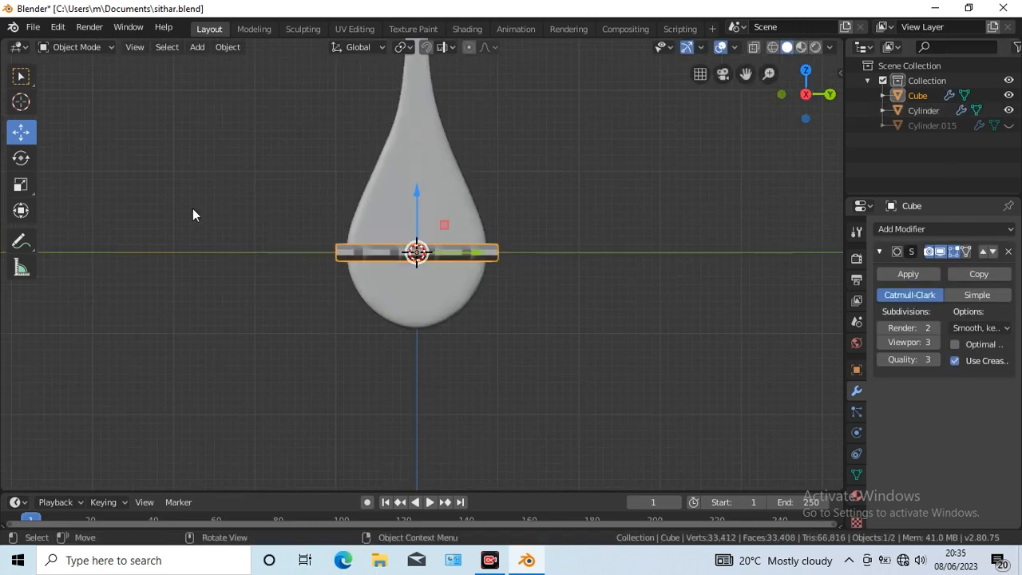
Scale the notched bar uniformly to about 0.23 and move it -0.471 m along Z on the body
left_click(21, 184)
key("s")
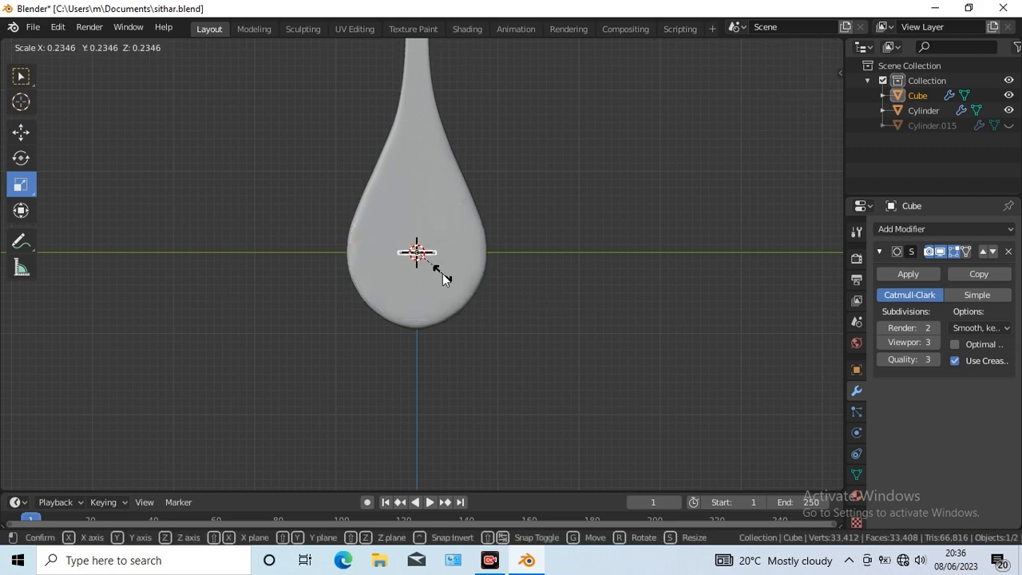
left_click(443, 273)
left_click(21, 133)
left_click_drag(416, 207, 415, 227)
Duplicate the notched bar and move the copy 9.34 m up along Z to the top of the neck
scroll(598, 337, "down", 6)
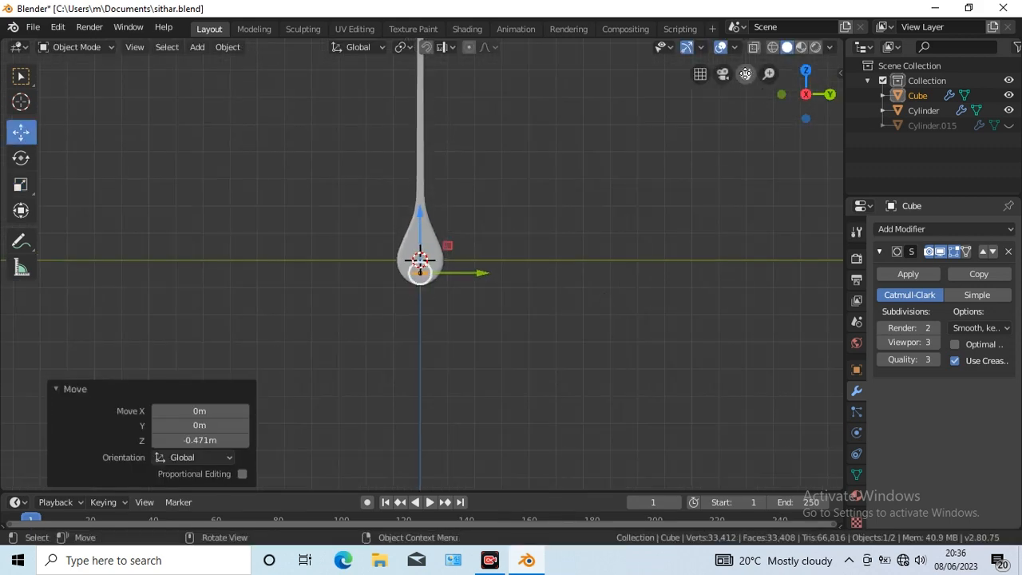
left_click_drag(745, 74, 565, 275)
key("shift+d")
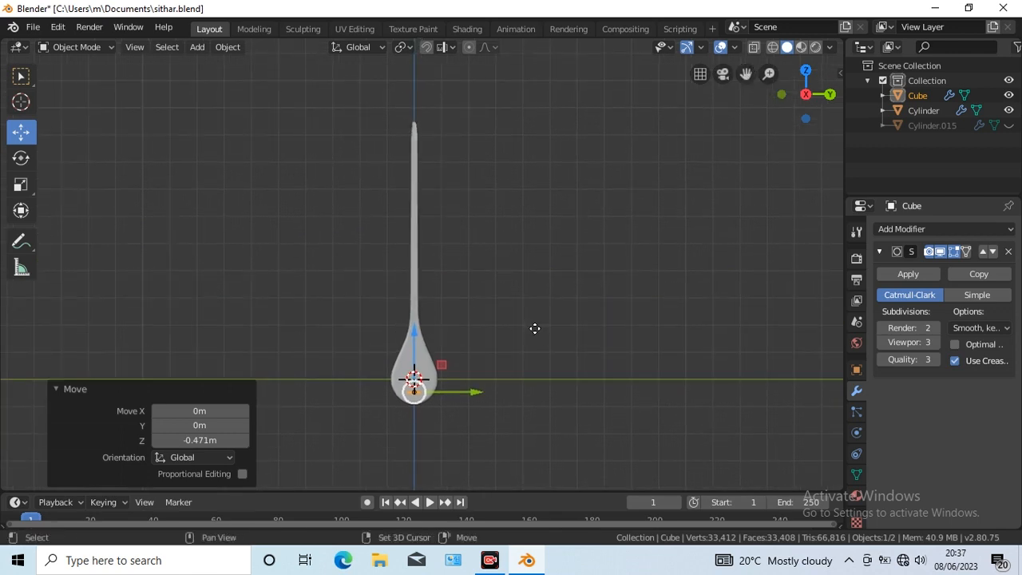
right_click(534, 328)
left_click_drag(415, 338, 419, 132)
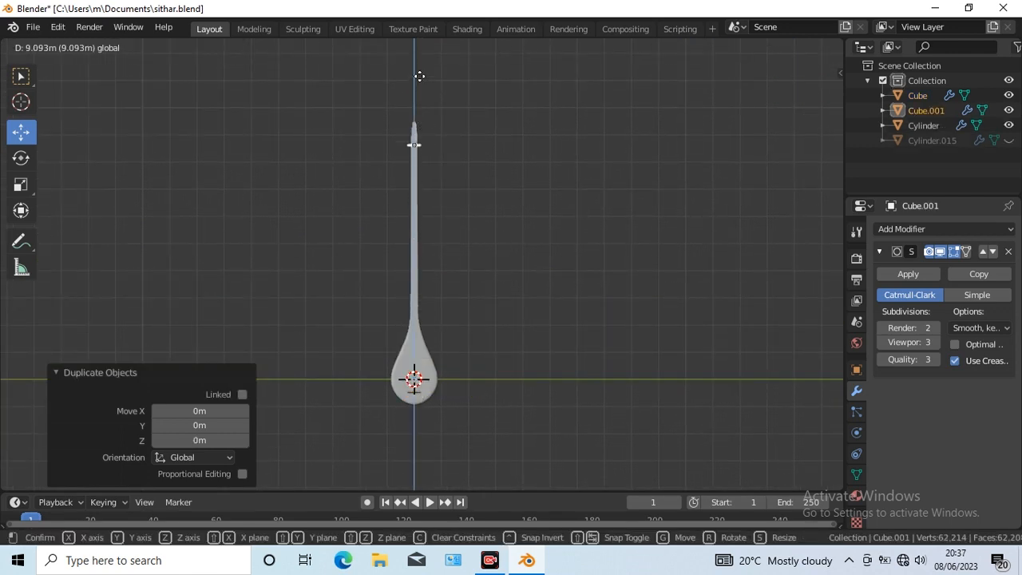
left_click_drag(420, 76, 419, 70)
Scale the bar at the top of the neck to 0.462 along Y so it fits the neck width
scroll(532, 245, "up", 5)
left_click_drag(746, 75, 730, 367)
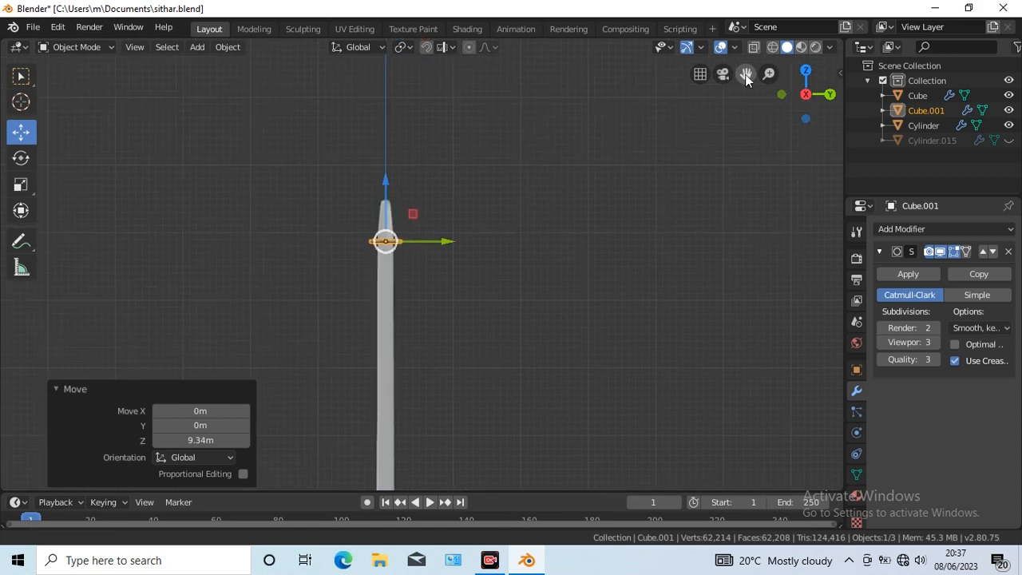
scroll(503, 353, "up", 6)
left_click(21, 189)
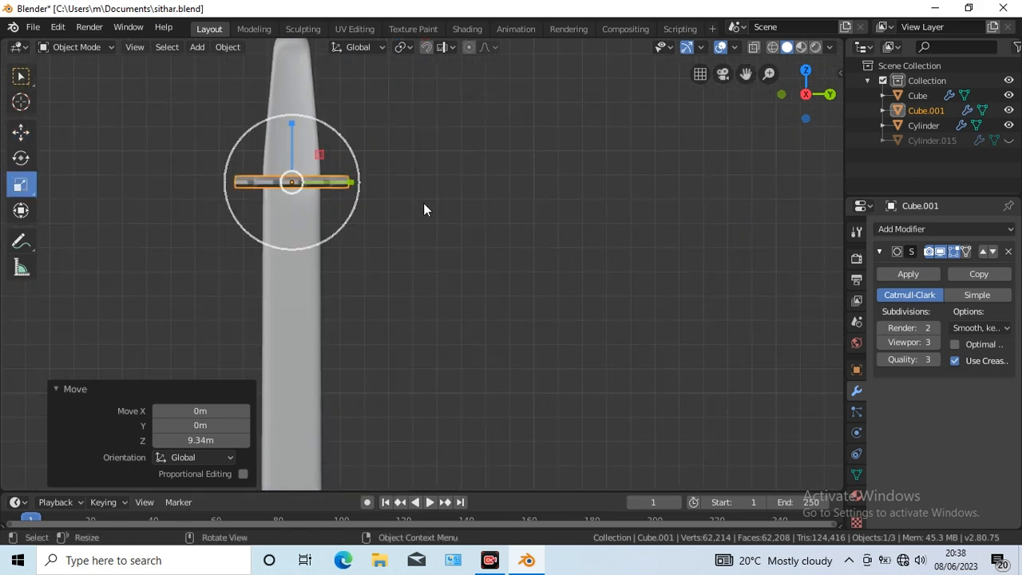
left_click(357, 184)
left_click(343, 183)
left_click_drag(343, 183, 318, 184)
Select the notched bar on the sitar body, shorten it slightly along Y, and deselect it
left_click_drag(746, 73, 696, 302)
scroll(695, 302, "down", 6)
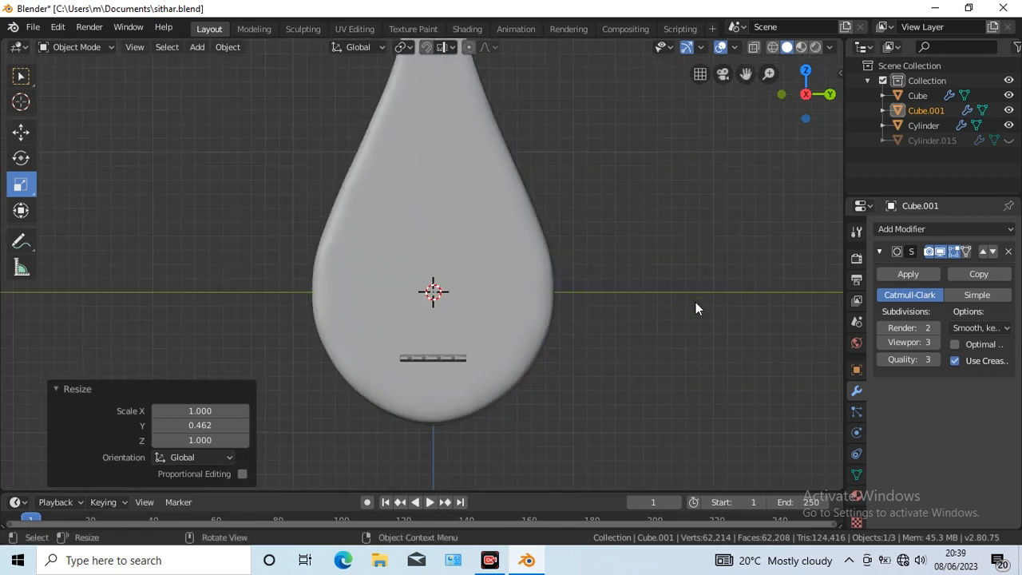
left_click(428, 318)
left_click_drag(486, 317, 472, 322)
left_click(784, 456)
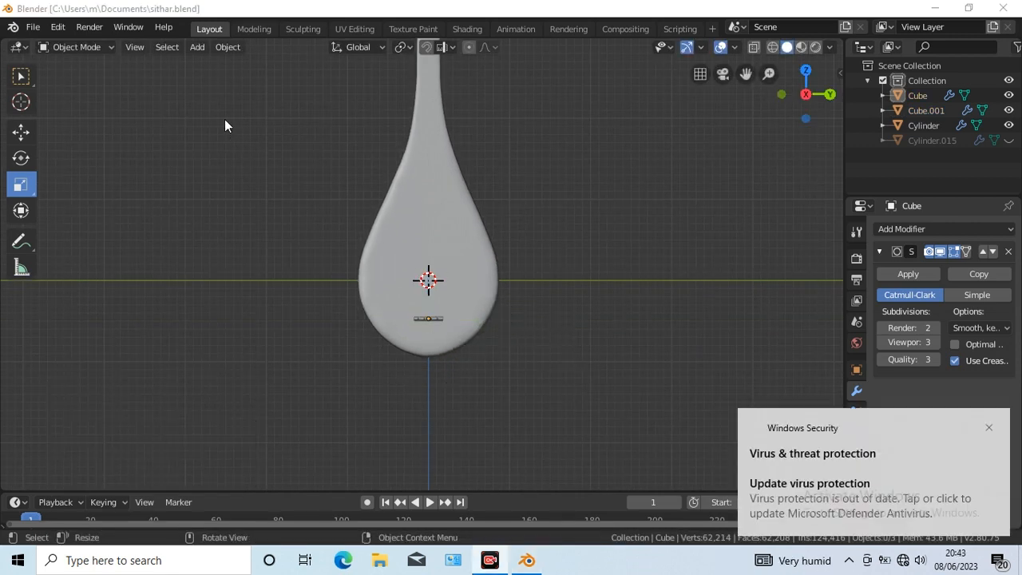
Add a mesh cylinder with 6 vertices as the base for a string
left_click(228, 46)
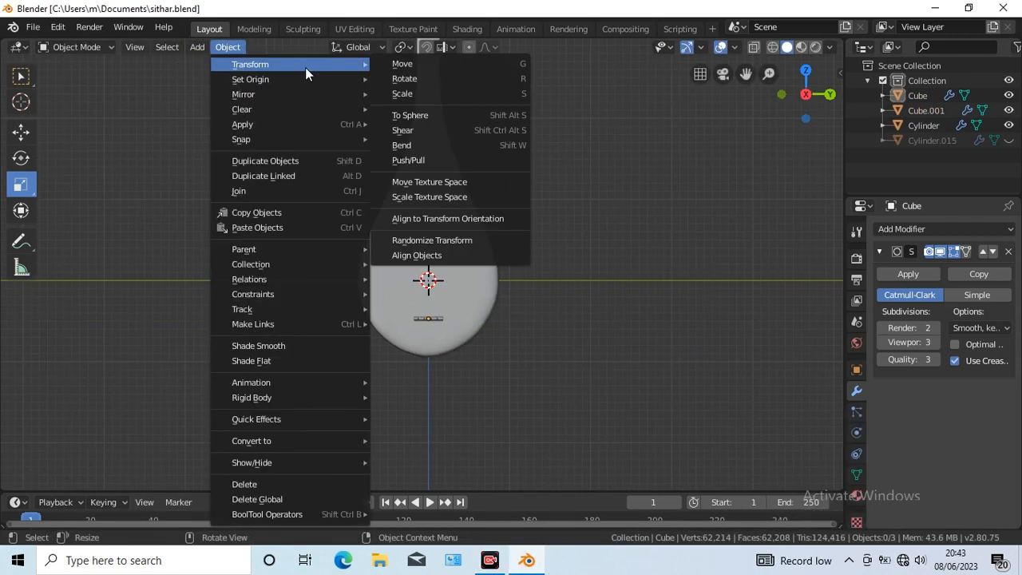
left_click(197, 46)
mouse_move(216, 64)
left_click(332, 141)
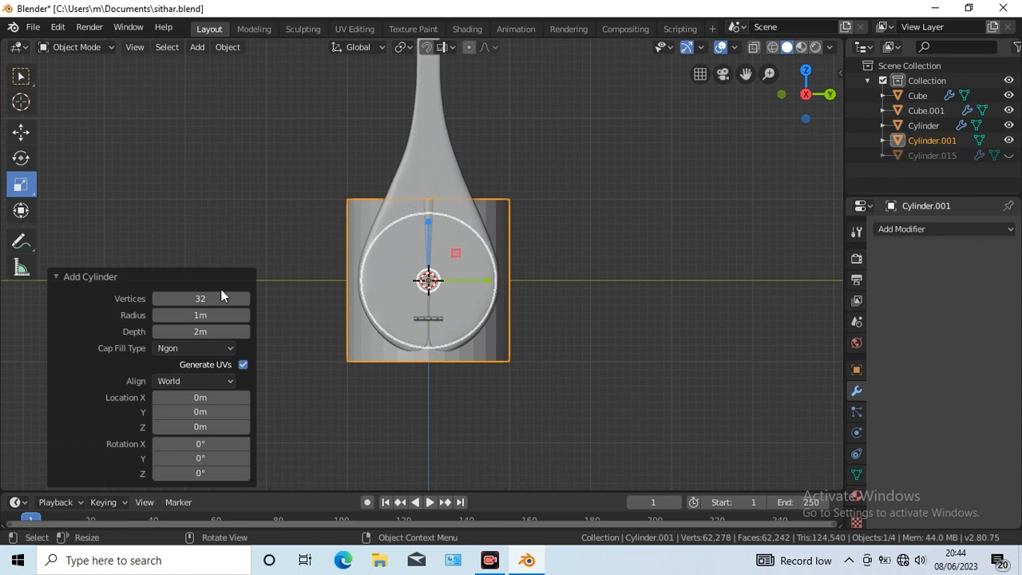
key("Return")
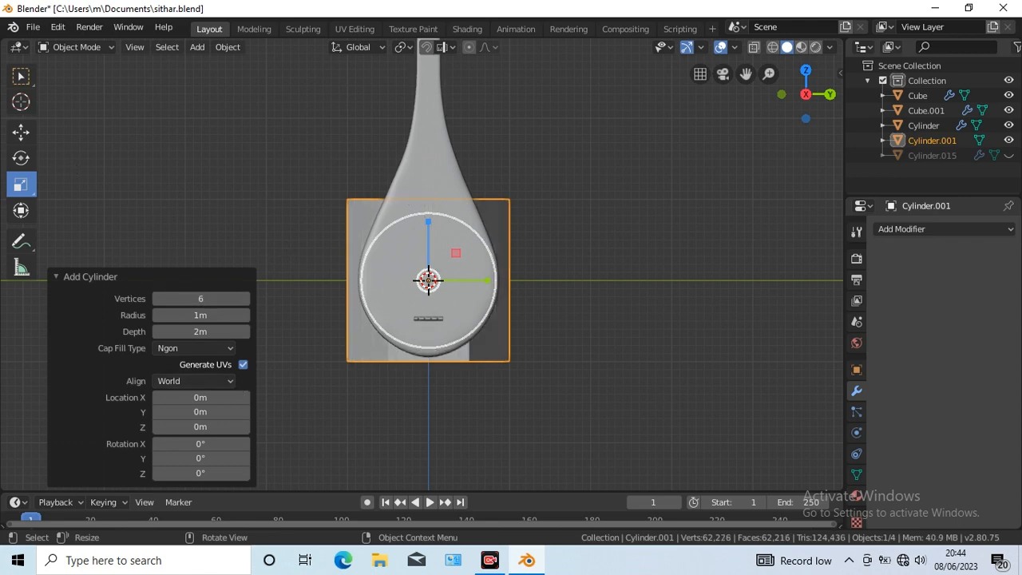
Scale the cylinder uniformly by 0.283 and again by 0.310, and move it 1.49 m along X in front of the body
key("s")
left_click(476, 291)
key("s")
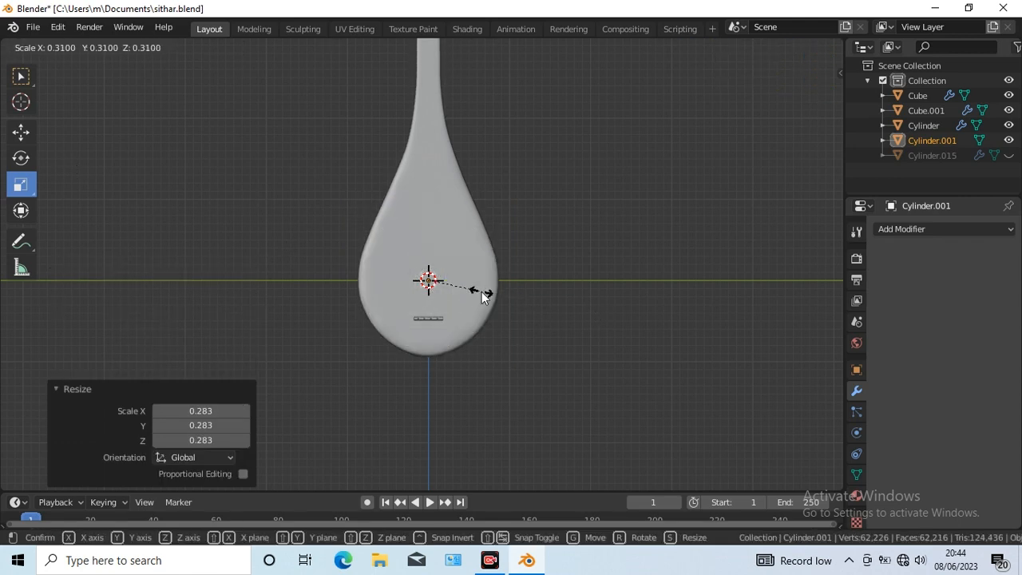
left_click(482, 291)
key("KP_1")
left_click(22, 137)
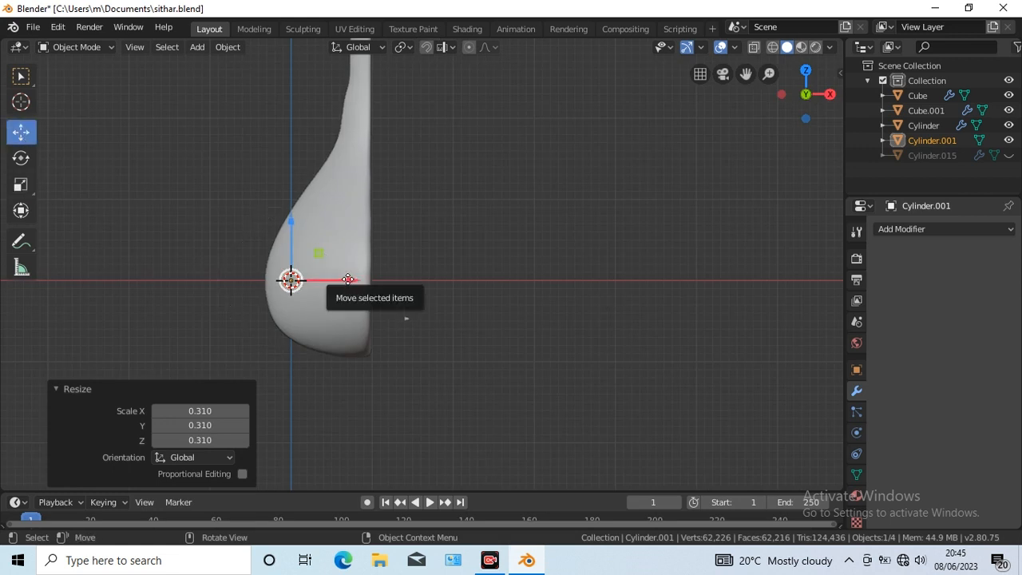
left_click_drag(294, 280, 473, 275)
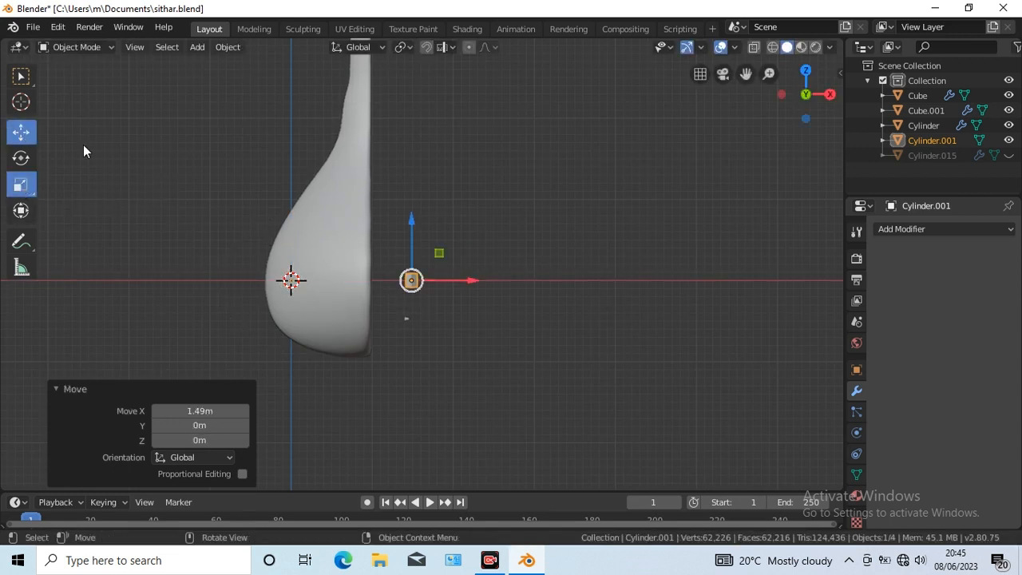
Stretch the cylinder along Z by 10.561 and then 3.223, and shrink it uniformly by about 0.12 into a thin string
left_click_drag(411, 223, 405, 100)
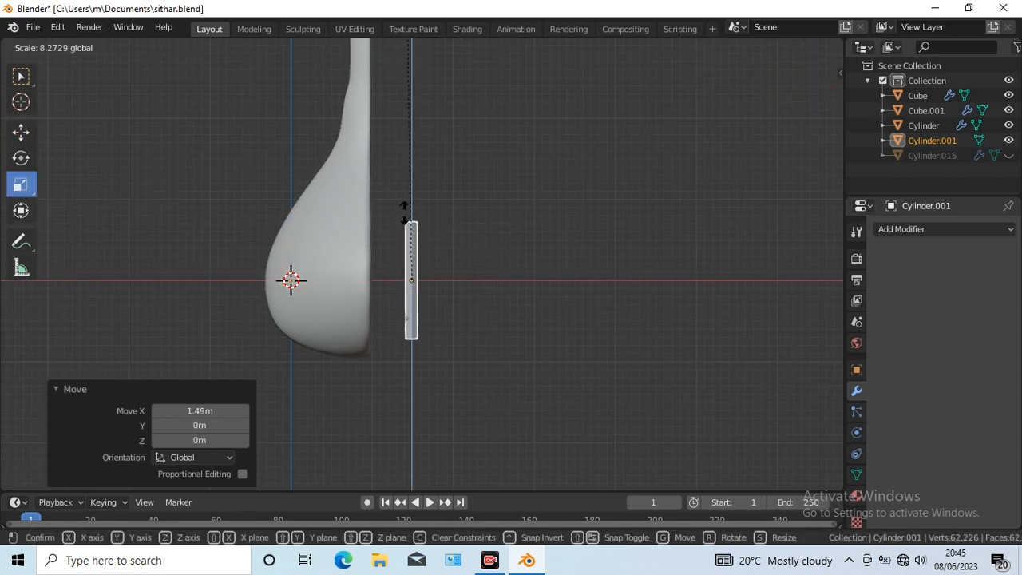
left_click_drag(404, 212, 486, 206)
key("KP_3")
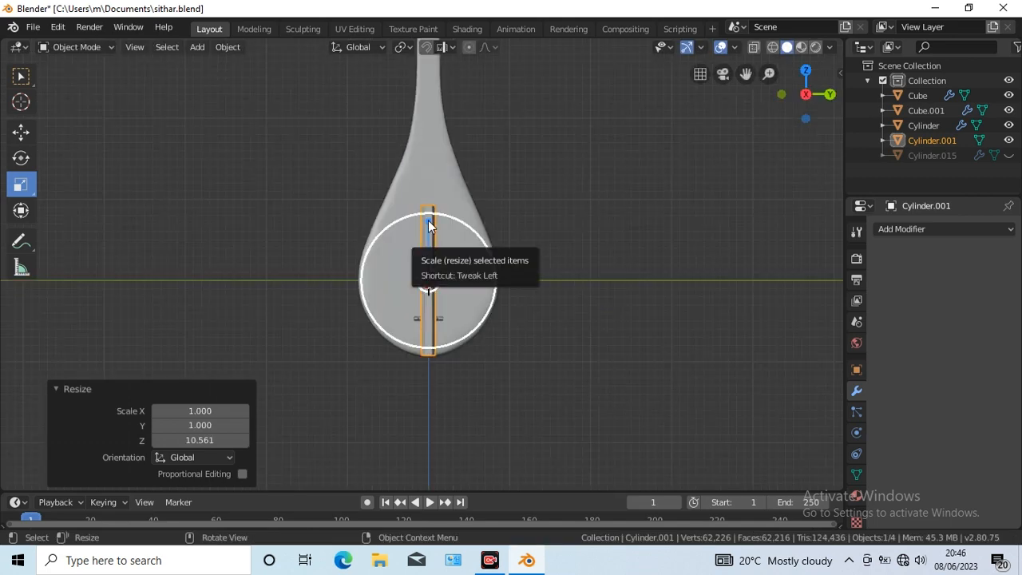
left_click_drag(428, 221, 543, 383)
key("s")
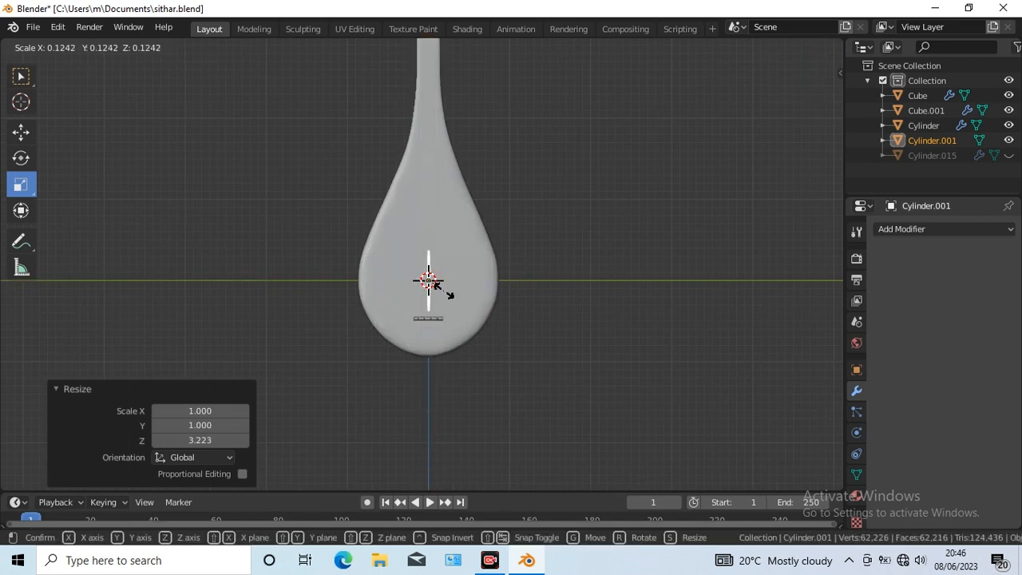
left_click(447, 293)
Lower the string along Z across the body's notched bar and move it 0.0309 m along Y toward a notch
left_click(21, 132)
left_click_drag(428, 223, 427, 236)
scroll(591, 307, "up", 6)
left_click_drag(745, 73, 731, 1)
left_click_drag(489, 192, 688, 277)
scroll(688, 277, "up", 6)
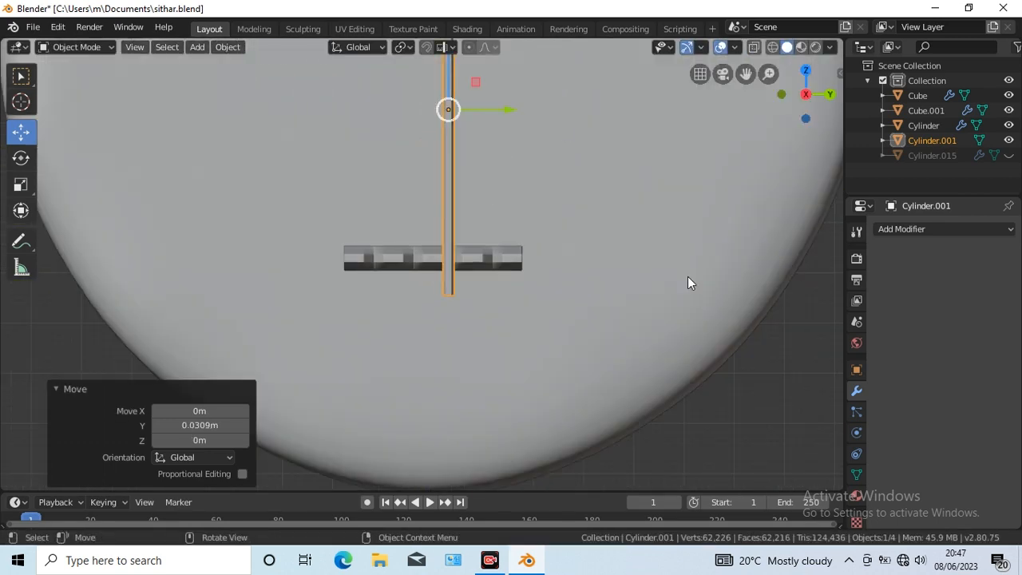
Scale the string down uniformly to make it thinner than the notch, and lengthen it along Z
left_click(21, 185)
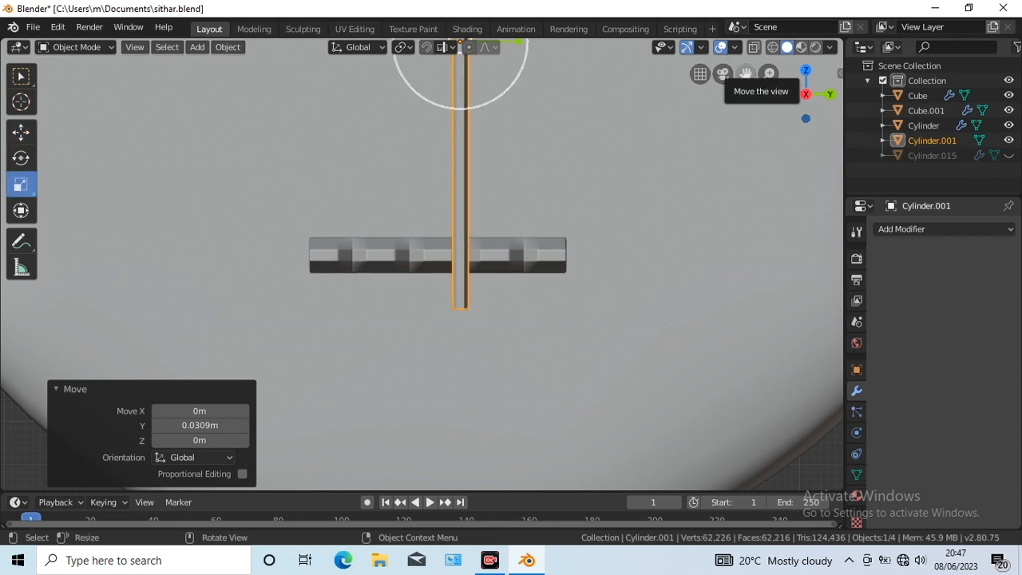
left_click_drag(745, 73, 684, 304)
key("s")
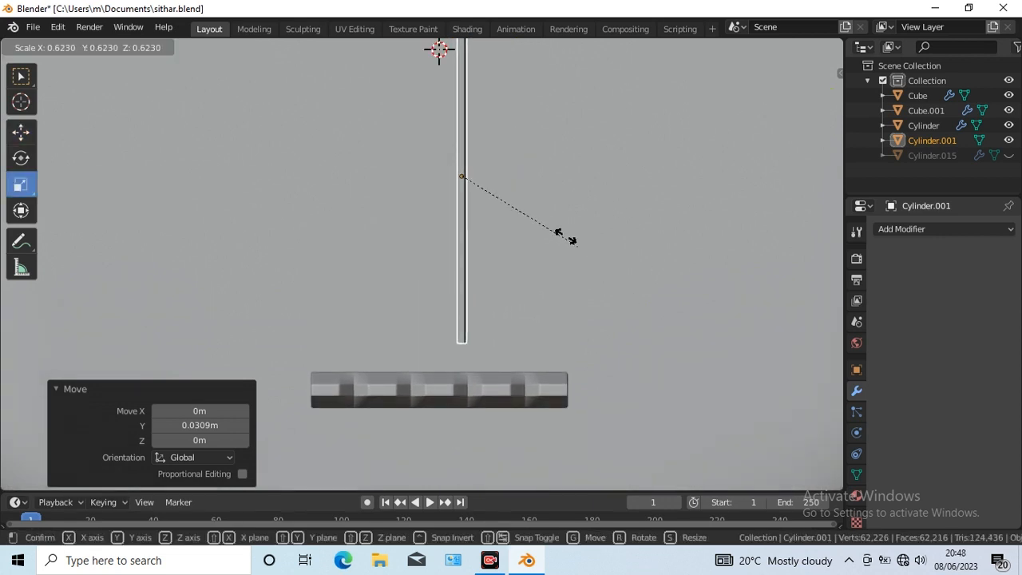
left_click(518, 203)
left_click_drag(461, 118, 463, 39)
Move the string 0.0031 m along Y to centre it in its notch and stretch it further along Z
left_click(21, 132)
left_click_drag(533, 171, 523, 175)
scroll(615, 337, "down", 7)
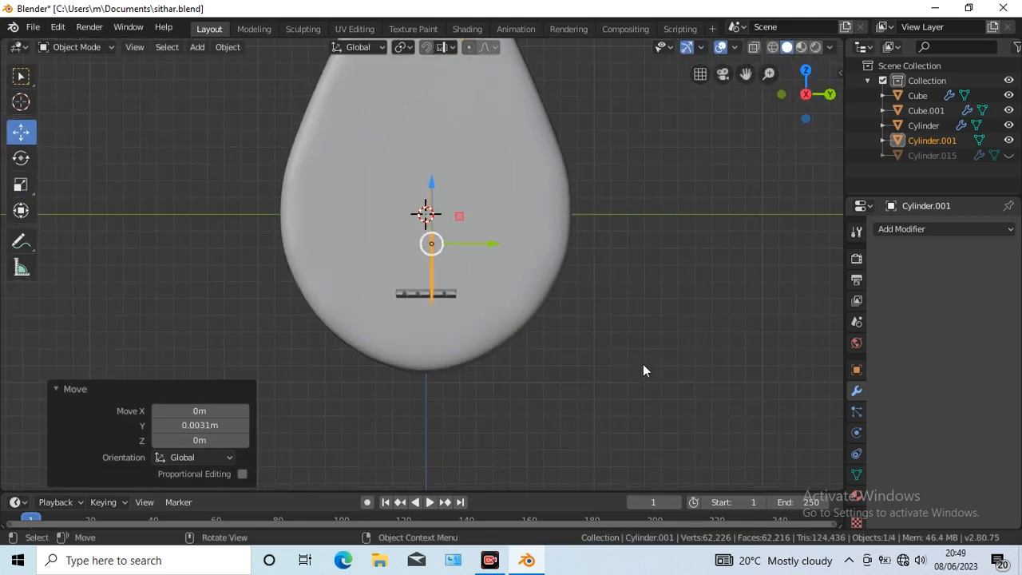
left_click_drag(432, 180, 430, 157)
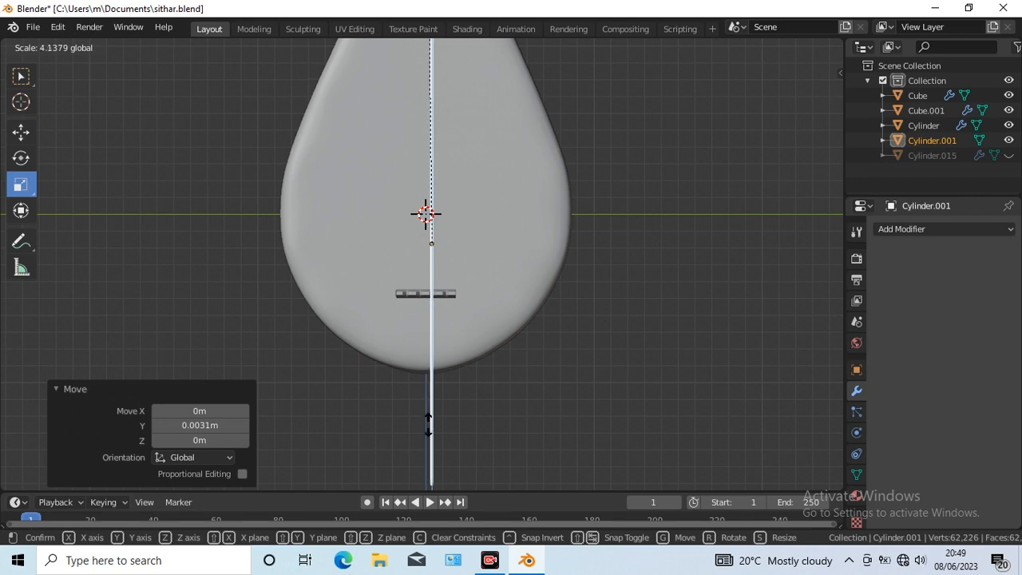
left_click_drag(429, 425, 429, 365)
Move the string up along Z over the neck, and adjust it by -0.462 m to span both notched bars
scroll(173, 228, "down", 7)
left_click(20, 132)
left_click_drag(423, 186, 422, 48)
left_click(436, 214)
left_click_drag(745, 76, 741, 227)
left_click(420, 295)
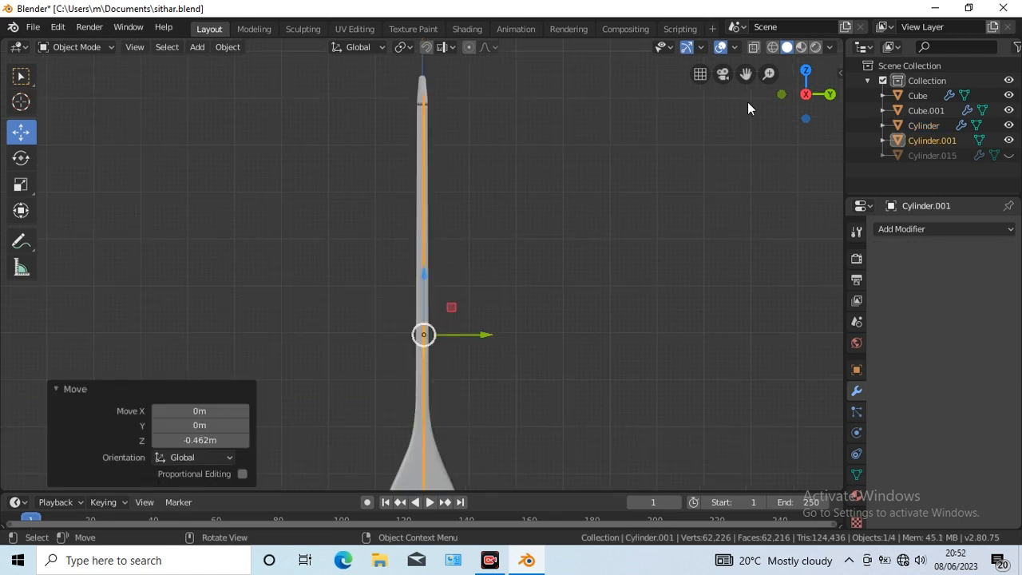
mouse_move(745, 74)
left_mouse_down()
mouse_move(749, 2)
mouse_move(746, 74)
left_mouse_up()
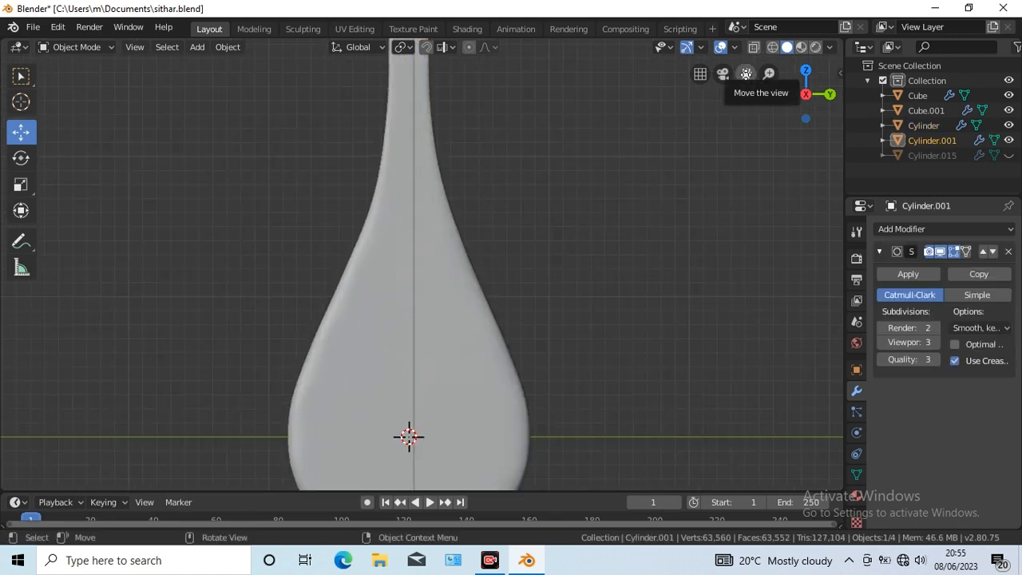
left_click_drag(746, 74, 693, 242)
left_click(413, 387)
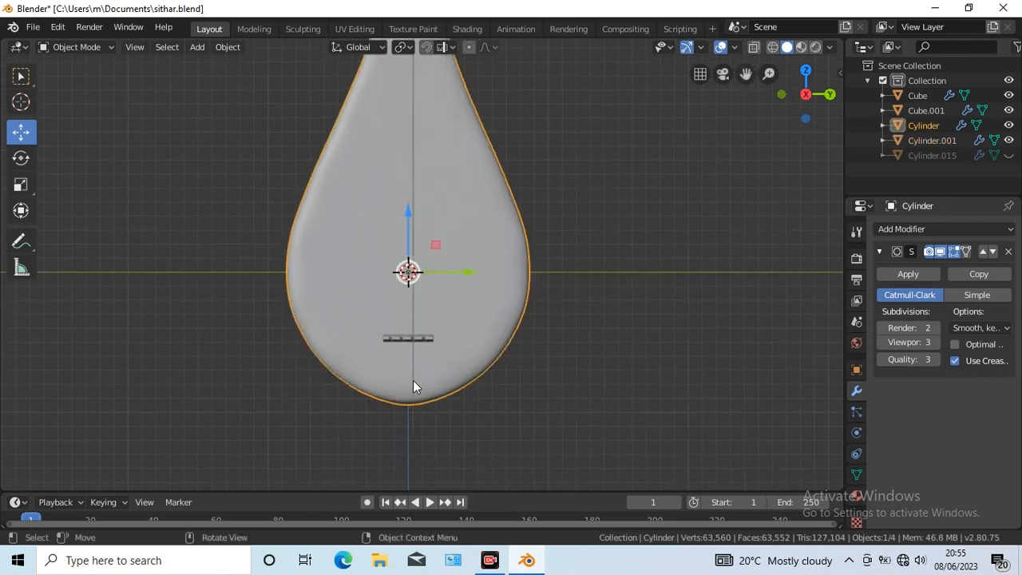
key("shift+d")
right_click(560, 289)
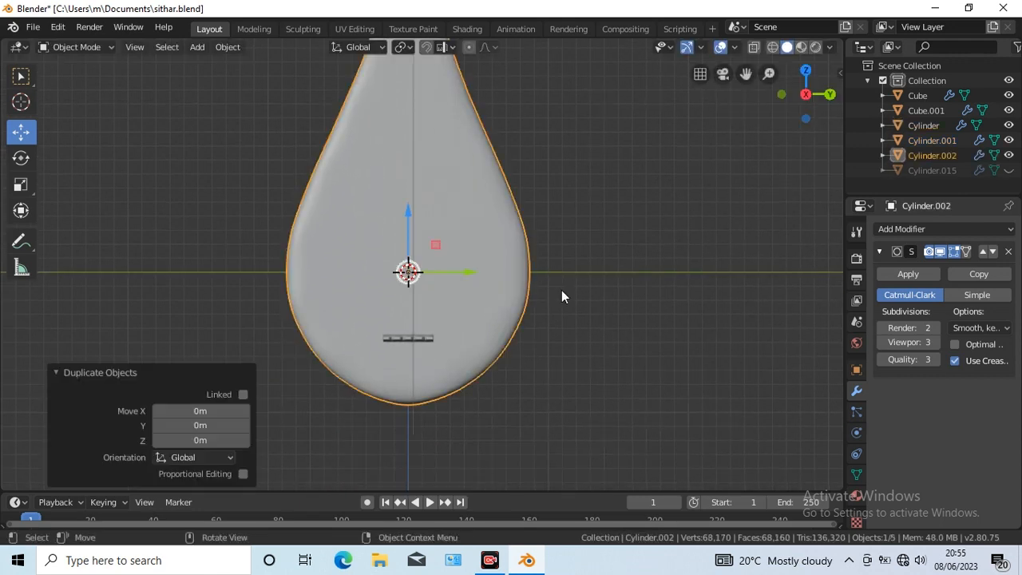
key("ctrl+z")
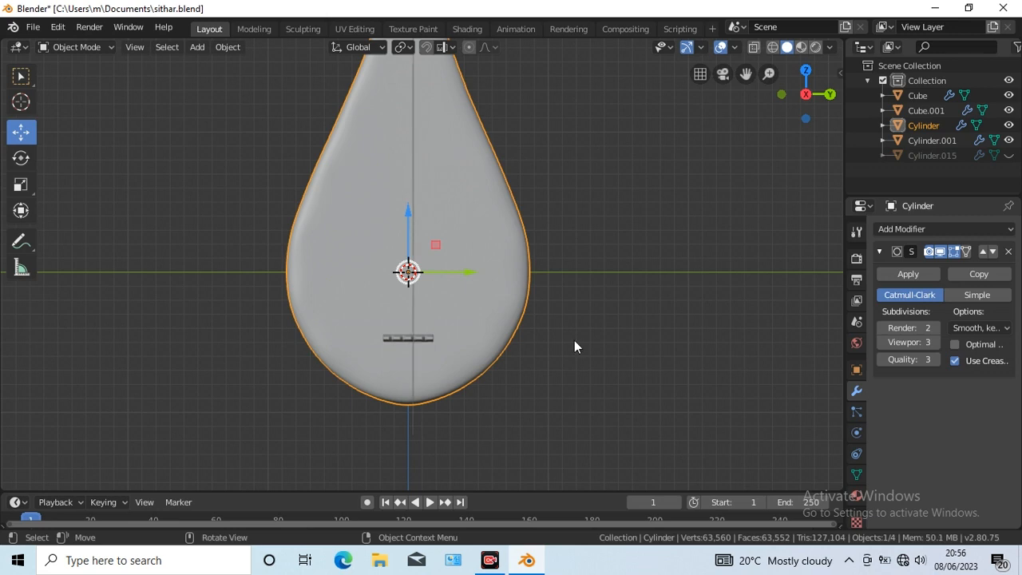
Duplicate the string and move the copy 0.115 m along Y to the neighbouring notch
scroll(575, 346, "up", 4)
left_click_drag(746, 74, 746, 10)
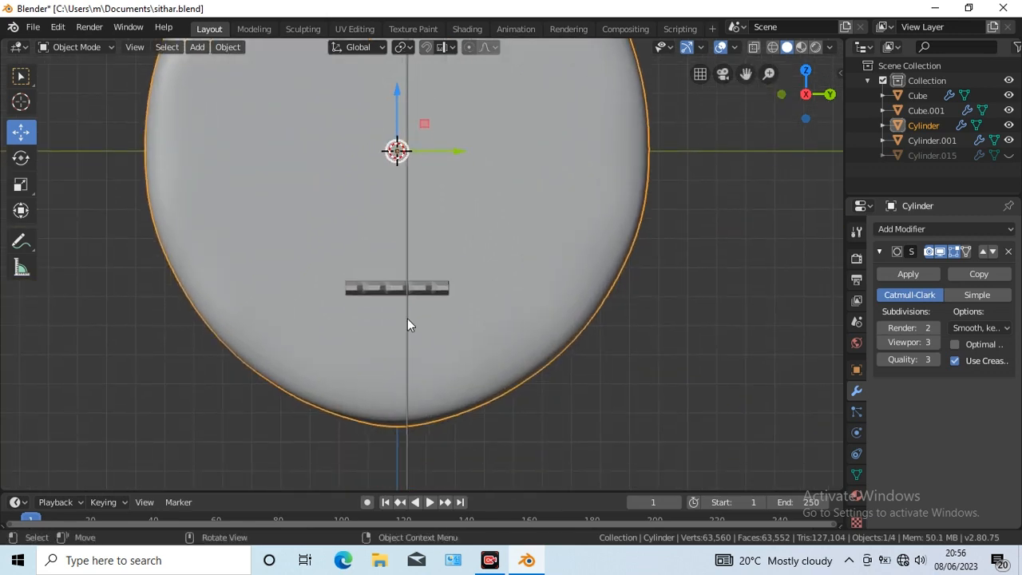
left_click(408, 319)
key("shift+d")
right_click(652, 348)
scroll(652, 348, "down", 6)
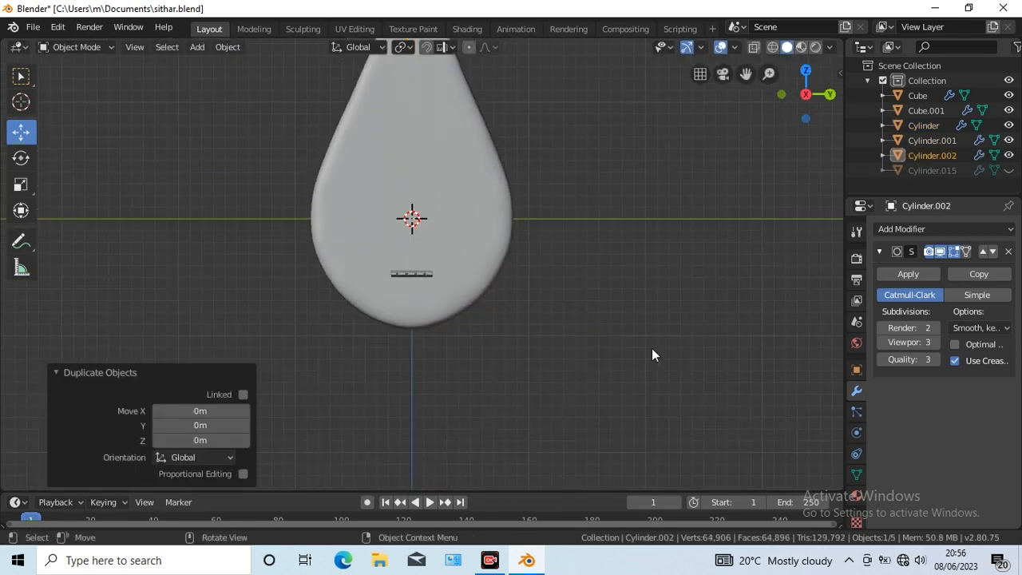
key("g")
left_click(484, 123)
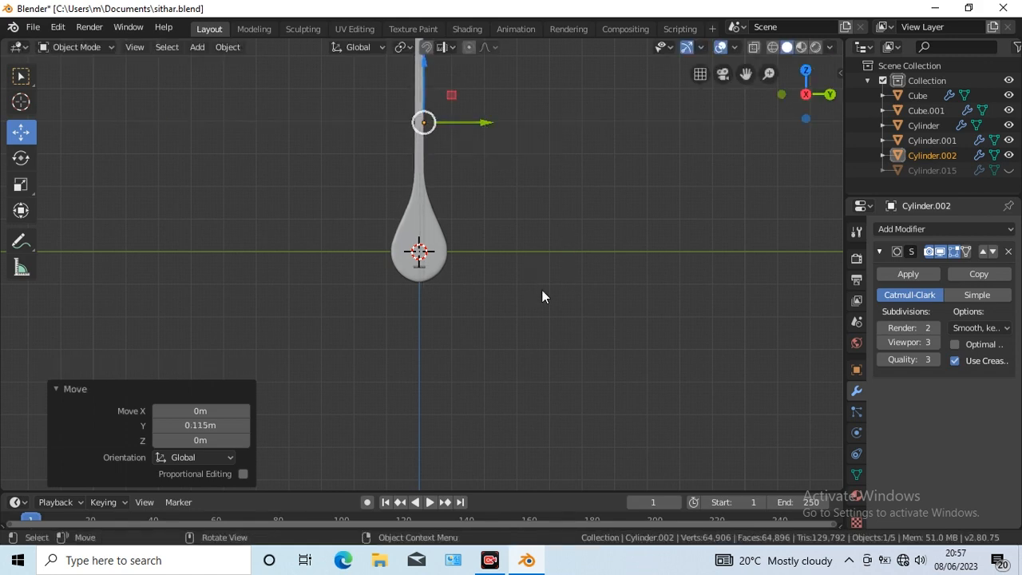
Duplicate the second string and move this copy -0.138 m along Y to the other side of the first string
key("shift+d")
right_click(496, 180)
key("g")
left_click(482, 127)
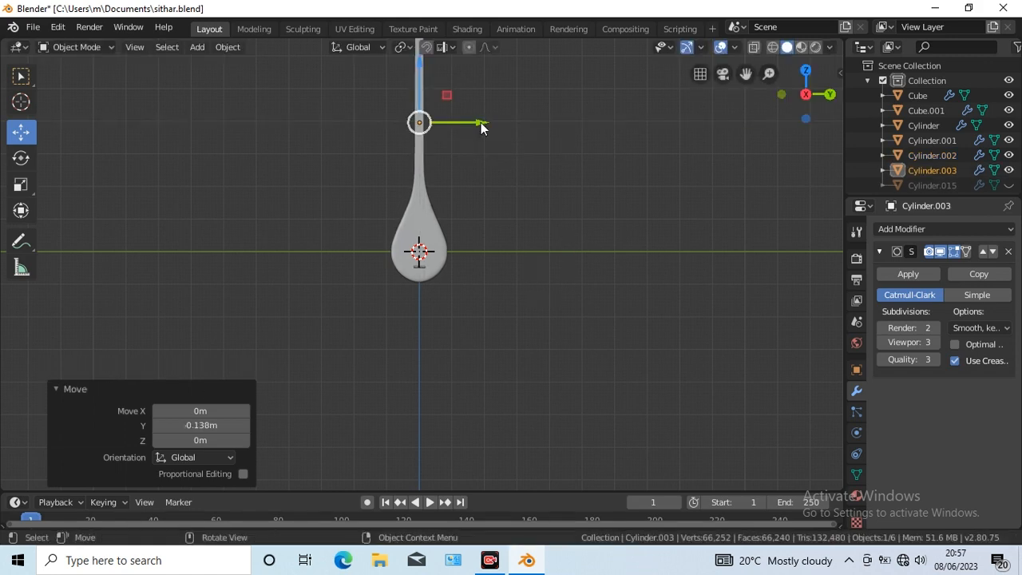
Select all three strings together and open them in Edit Mode
scroll(565, 311, "up", 2)
left_click_drag(745, 74, 746, 146)
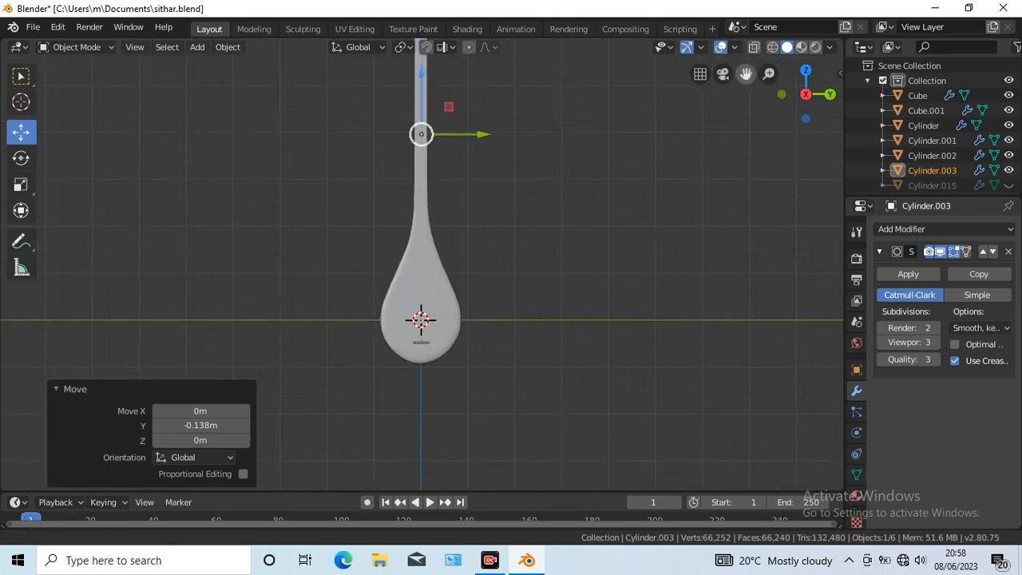
scroll(662, 285, "up", 3)
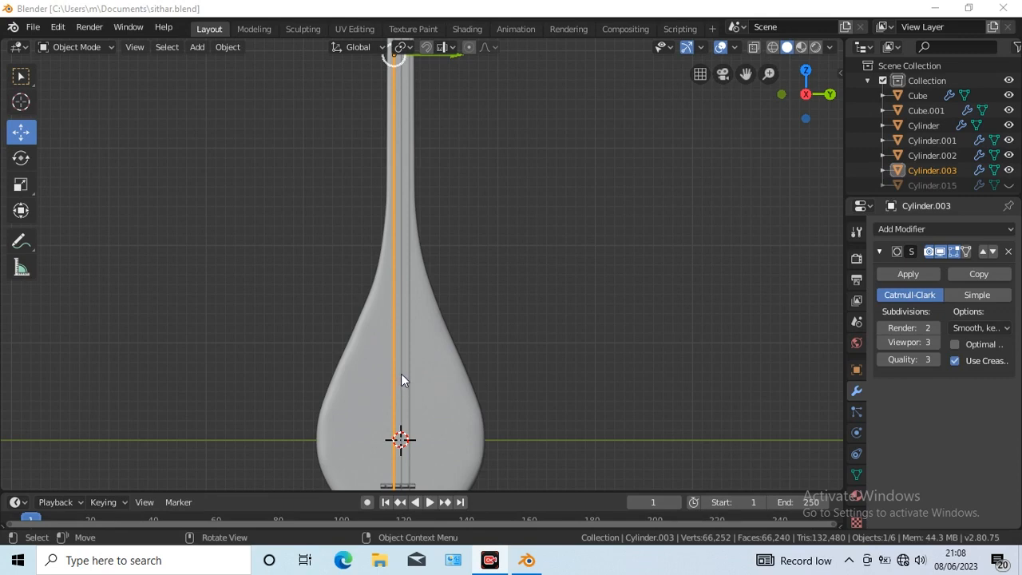
key("w")
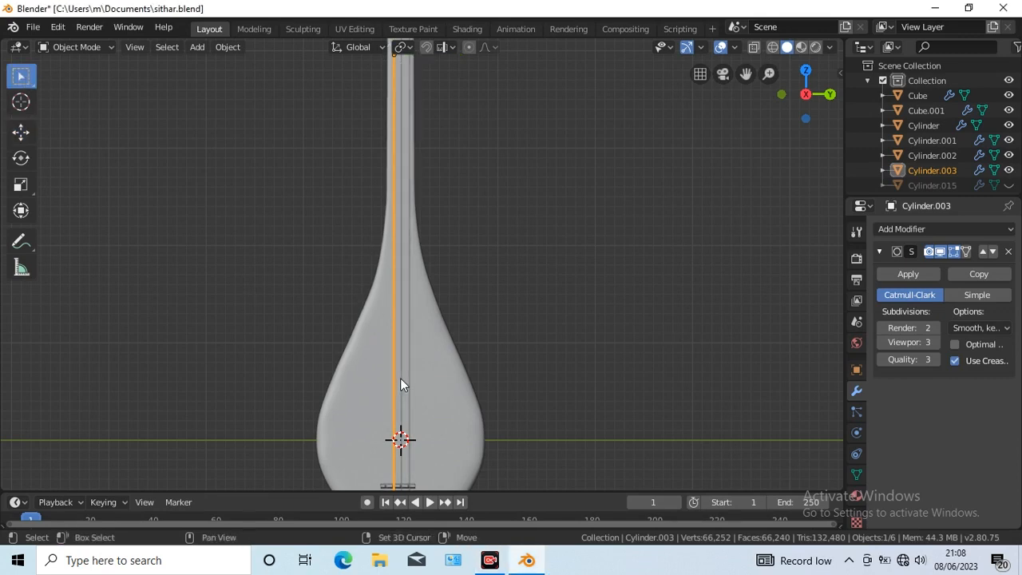
left_click(400, 378, "shift")
left_click(409, 375, "shift")
left_click(409, 374, "shift")
left_click(409, 375, "shift")
left_click(410, 375, "shift")
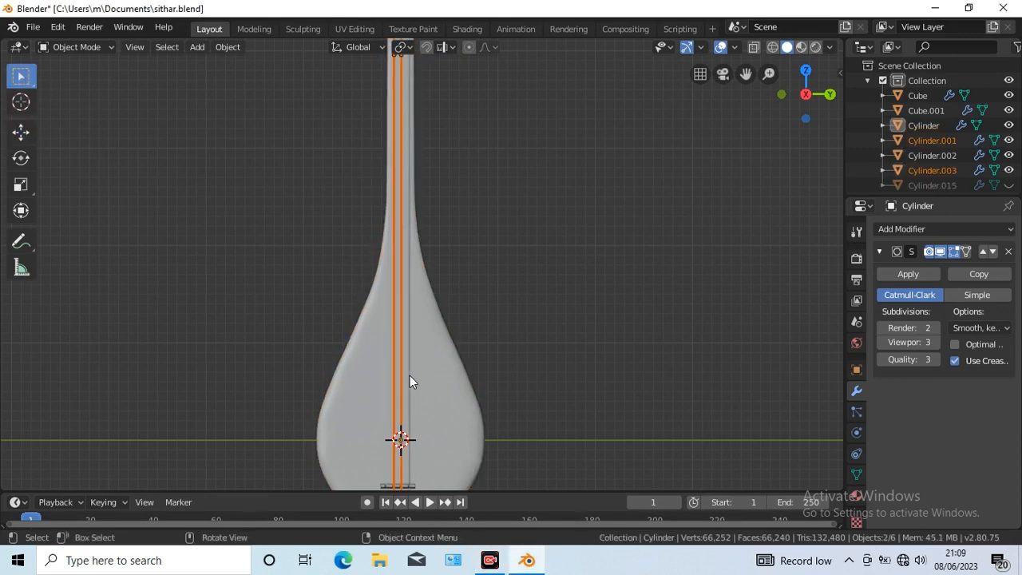
left_click(409, 375, "shift")
key("Tab")
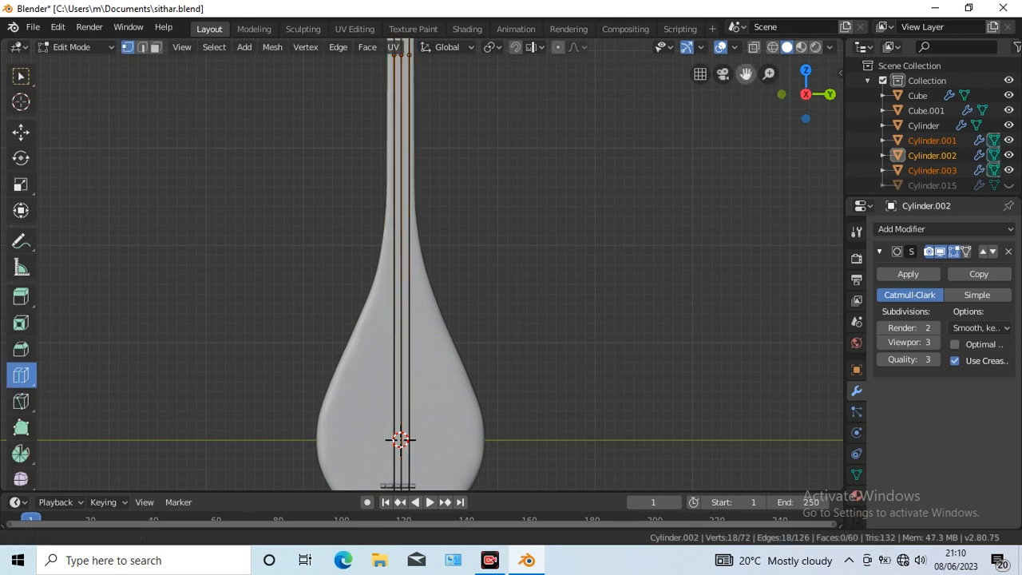
Add loop cuts to the three strings at the lower bar and the body's base, and scale their lower ends closer together along Y
left_click_drag(746, 74, 758, 2)
scroll(599, 330, "up", 2)
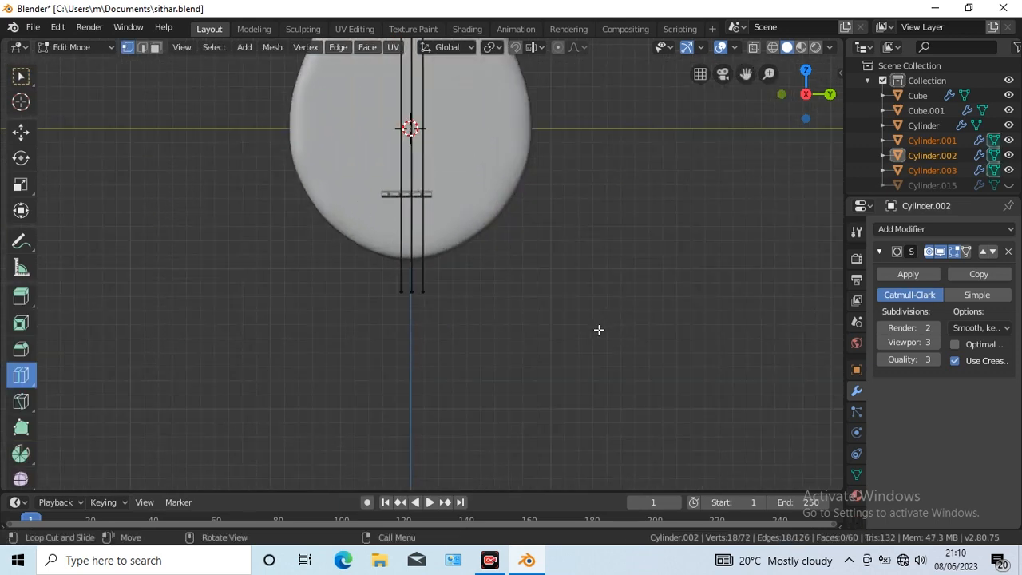
scroll(415, 286, "up", 6)
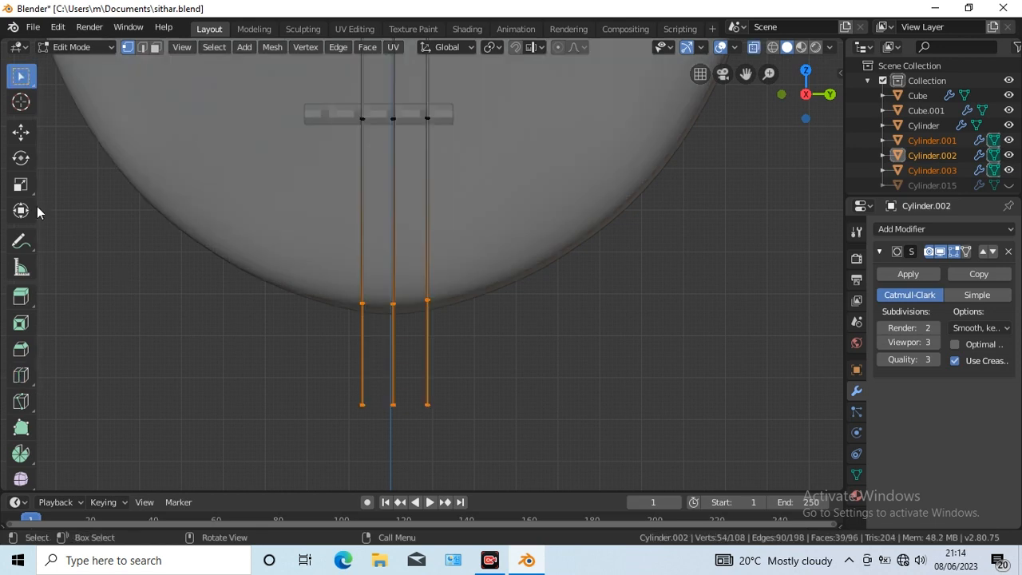
left_click(22, 185)
left_click_drag(447, 373, 399, 368)
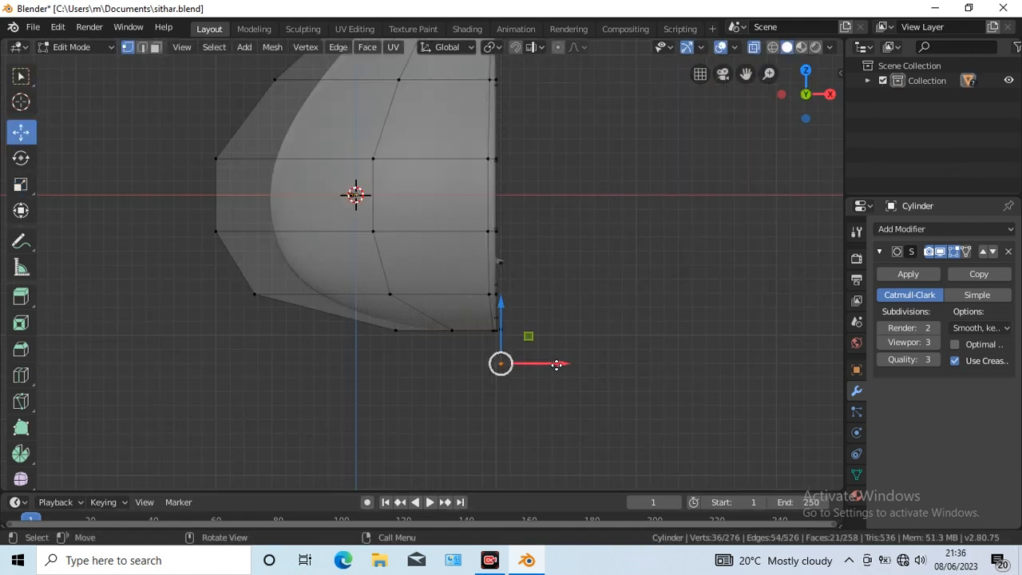
Move the strings' lower ends inward along X beneath the body and 0.235 m up along Z
left_click_drag(500, 362, 463, 359)
left_click_drag(461, 299, 460, 268)
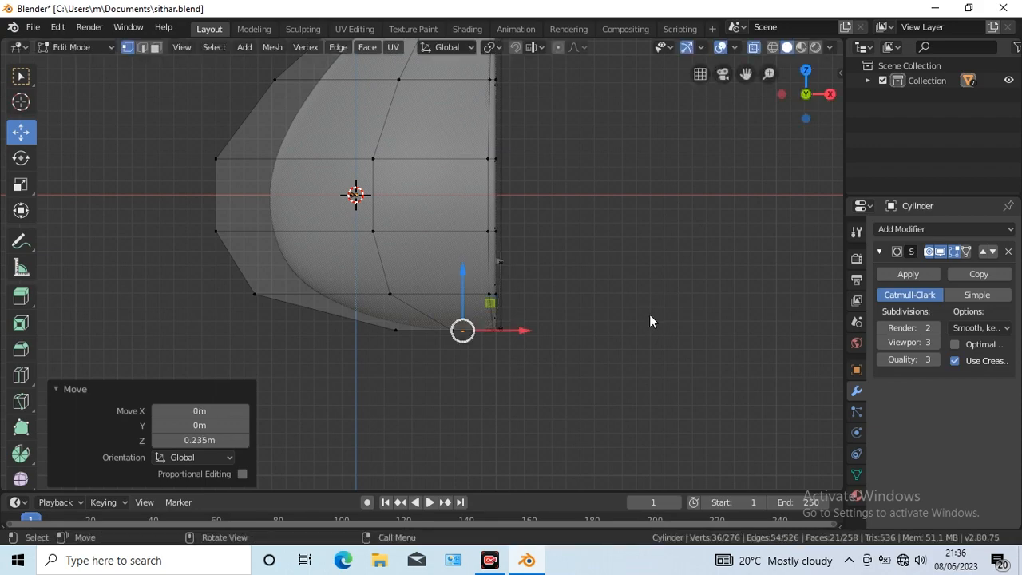
key("KP_3")
scroll(650, 243, "up", 8)
left_click(868, 80)
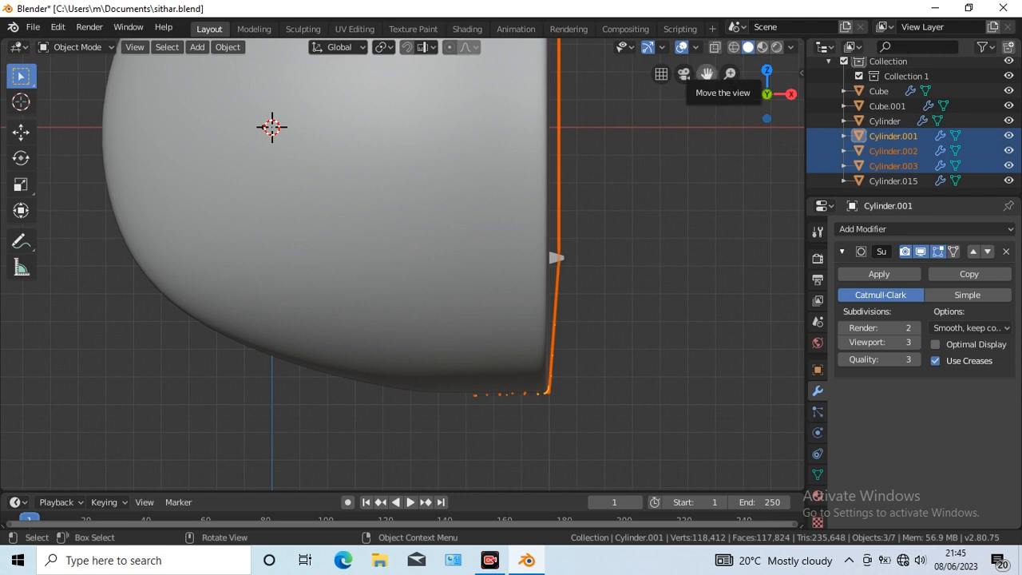
Add a cube at the origin and scale it to 0.309 on all axes
left_click_drag(707, 73, 713, 155)
left_click(197, 46)
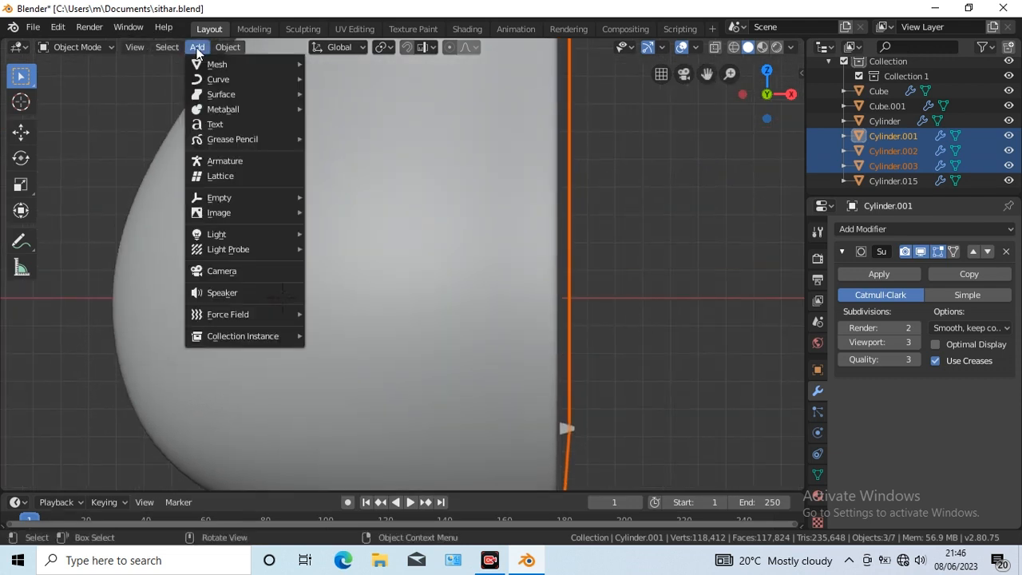
mouse_move(216, 63)
left_click(336, 78)
key("s")
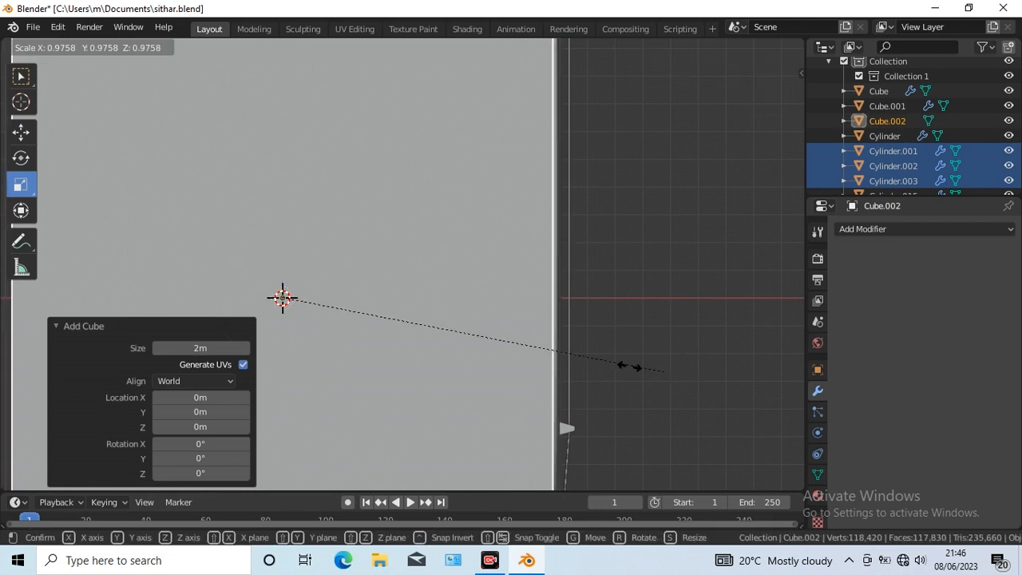
left_click(352, 315)
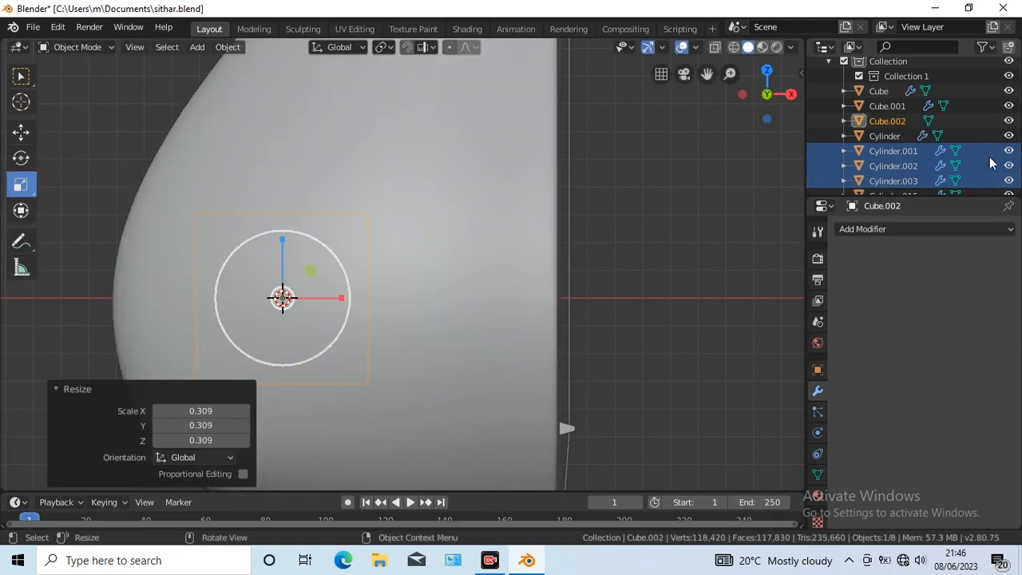
Hide the sitar body and flatten the cube along Z into a thin slab
left_click(1007, 138)
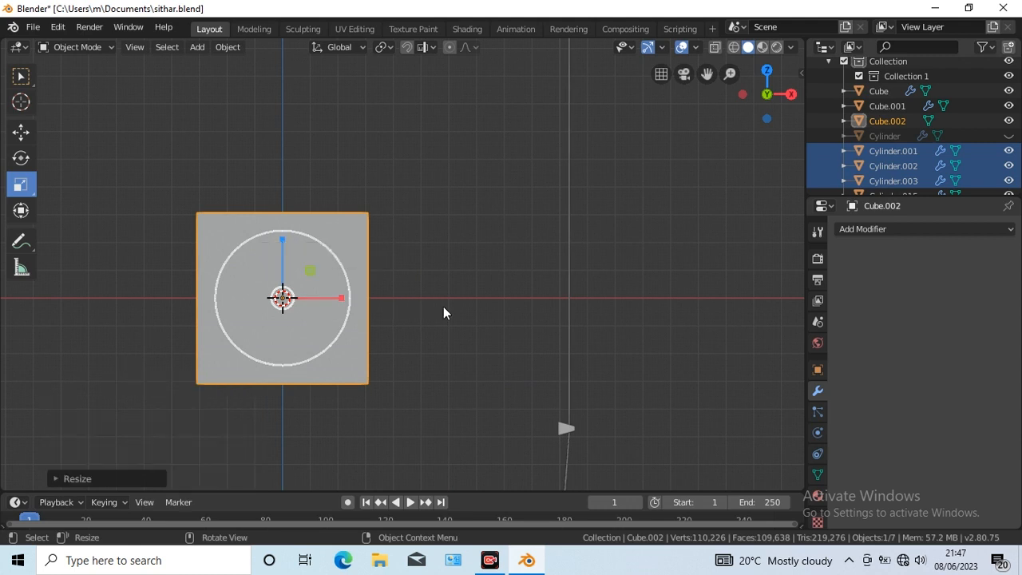
key("s")
key("z")
left_click(286, 294)
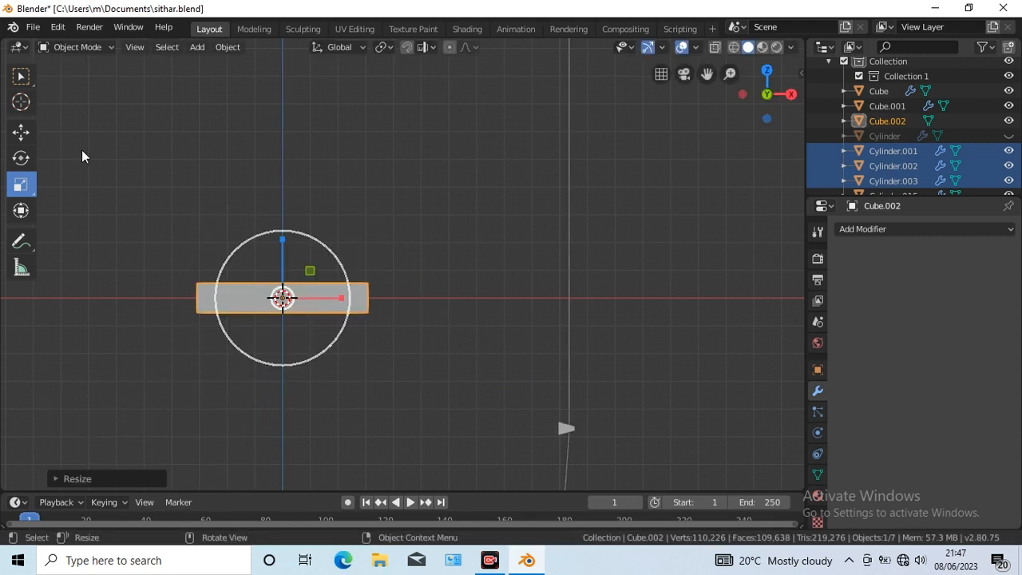
Narrow the slab along Y to form a slim bar for the tuning peg's shaft
key("KP_3")
key("KP_7")
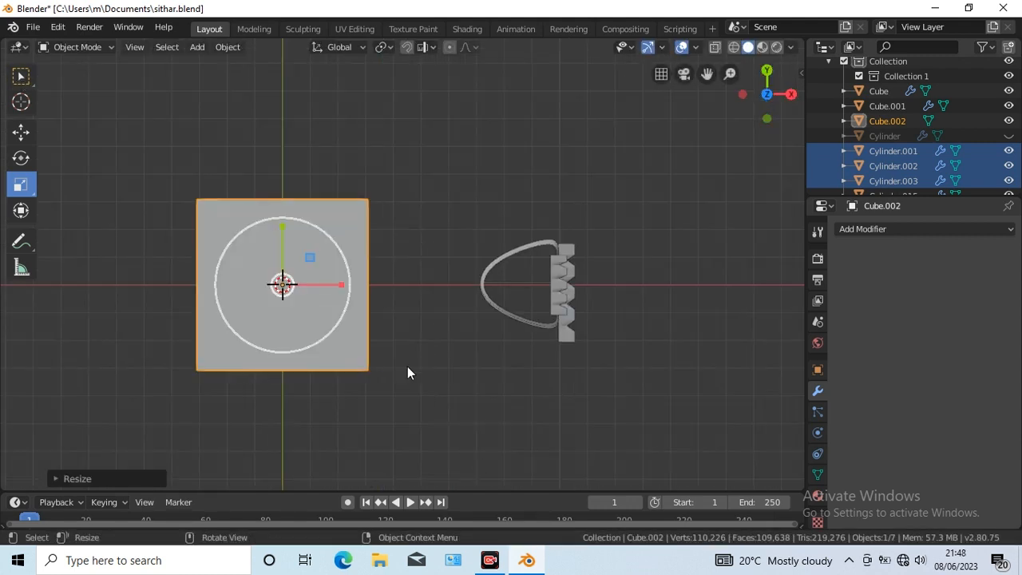
key("Tab")
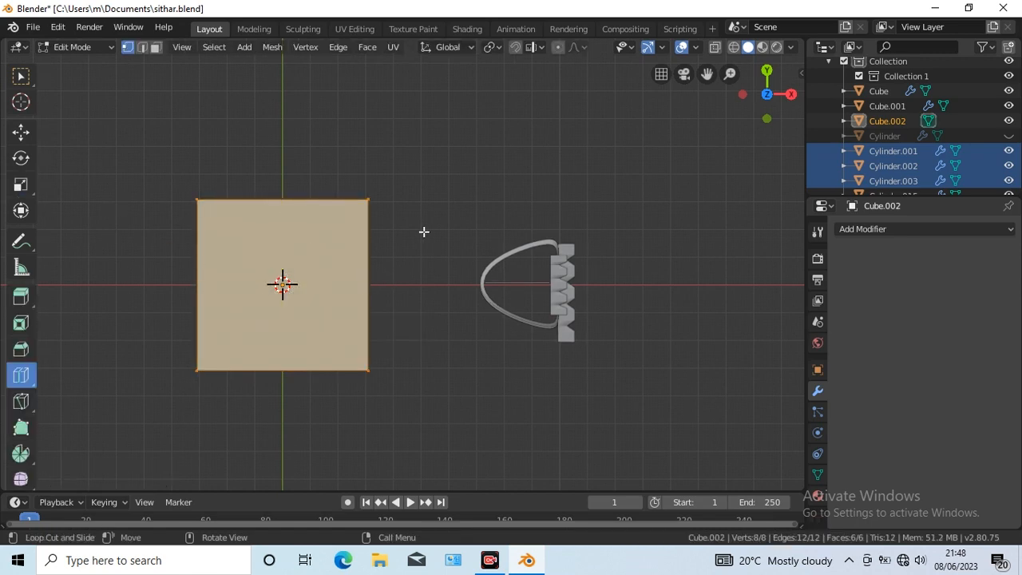
key("Tab")
left_click_drag(282, 227, 327, 300)
key("s")
left_click(281, 283)
Cut a loop near the bar's +X end, inset the upper face of that end section, and raise it along Z
key("Tab")
key("w")
key("3")
left_click(346, 280)
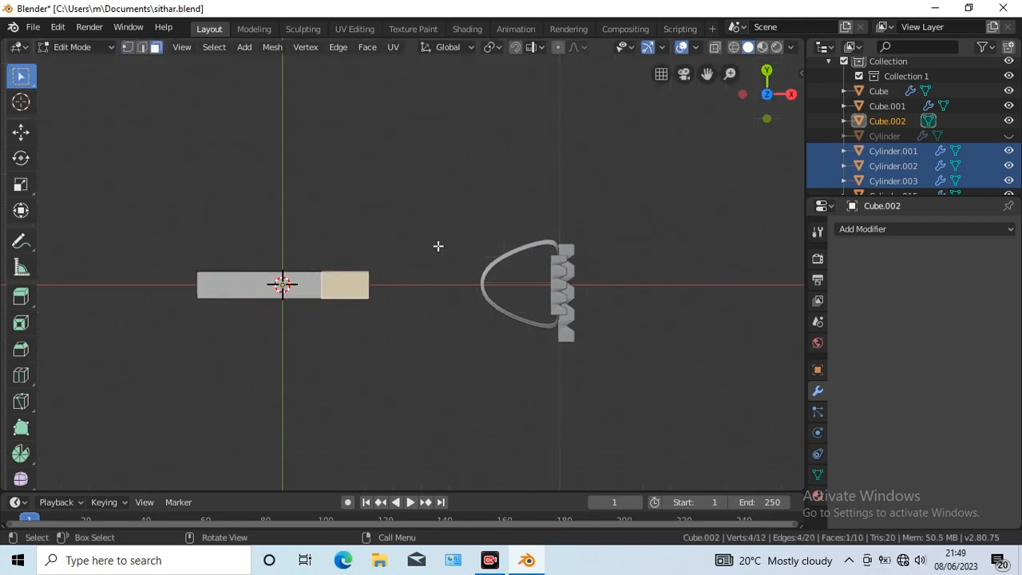
key("KP_1")
left_click(367, 47)
left_click(385, 114)
left_click(385, 114)
left_click(21, 132)
left_click_drag(344, 220, 341, 148)
Inset the underside face of the same end section and move it down along Z to complete the T-shaped head
middle_click_drag(427, 361, 408, 328)
left_click(335, 308)
left_click(368, 47)
left_click(393, 117)
left_click(393, 117)
key("KP_1")
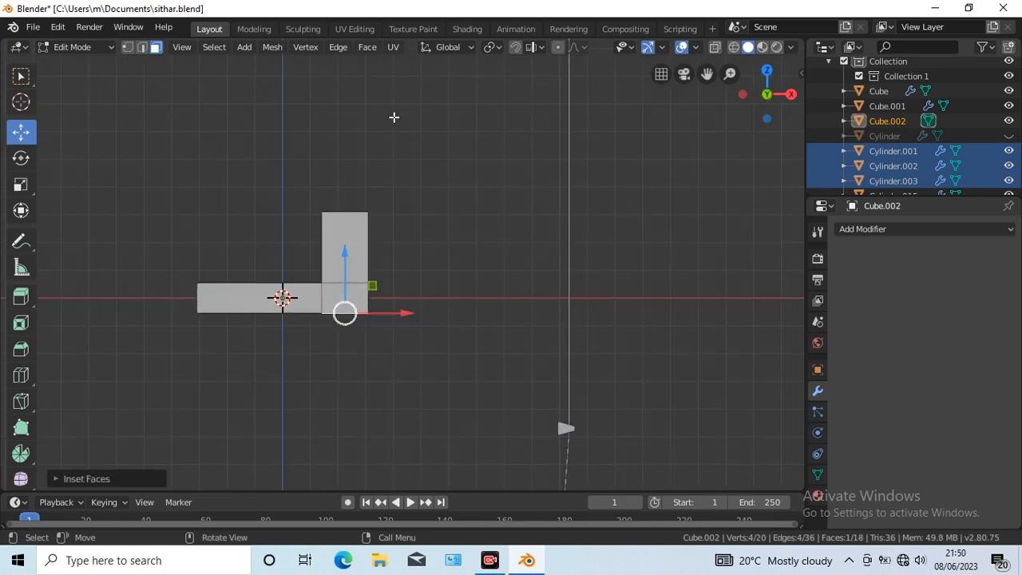
left_click_drag(344, 257, 351, 343)
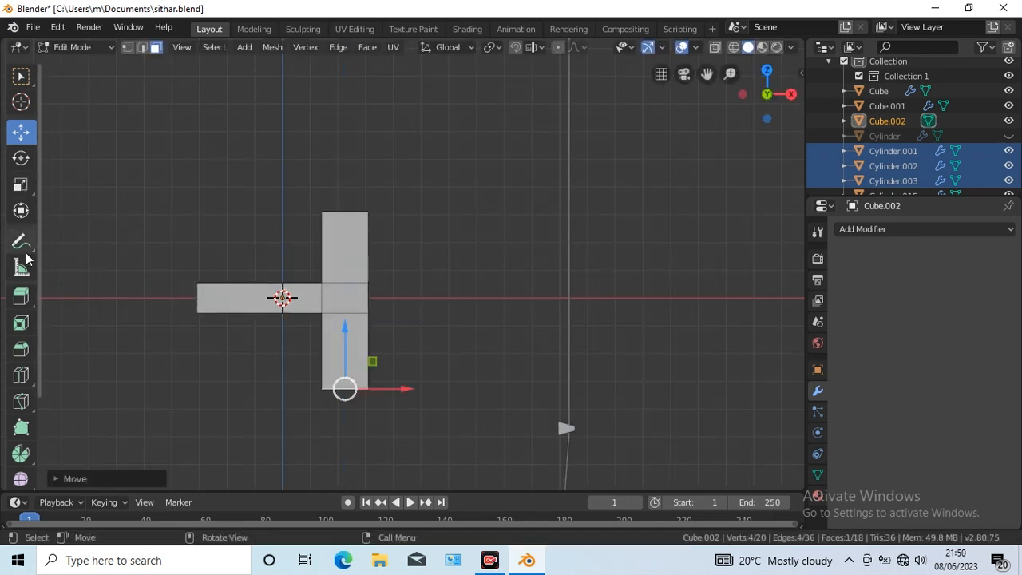
Add a loop cut across the middle of each arm of the peg head and narrow it along X
left_click(21, 375)
left_click(365, 349)
left_click(20, 184)
left_click_drag(412, 351, 388, 354)
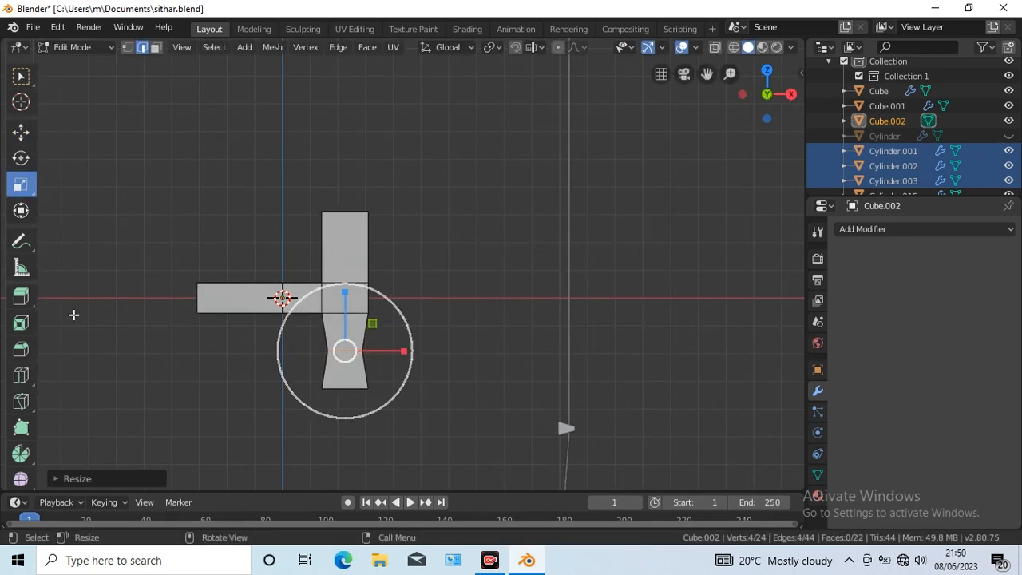
left_click(21, 375)
left_click(345, 246)
left_click(21, 185)
left_click_drag(412, 247, 389, 251)
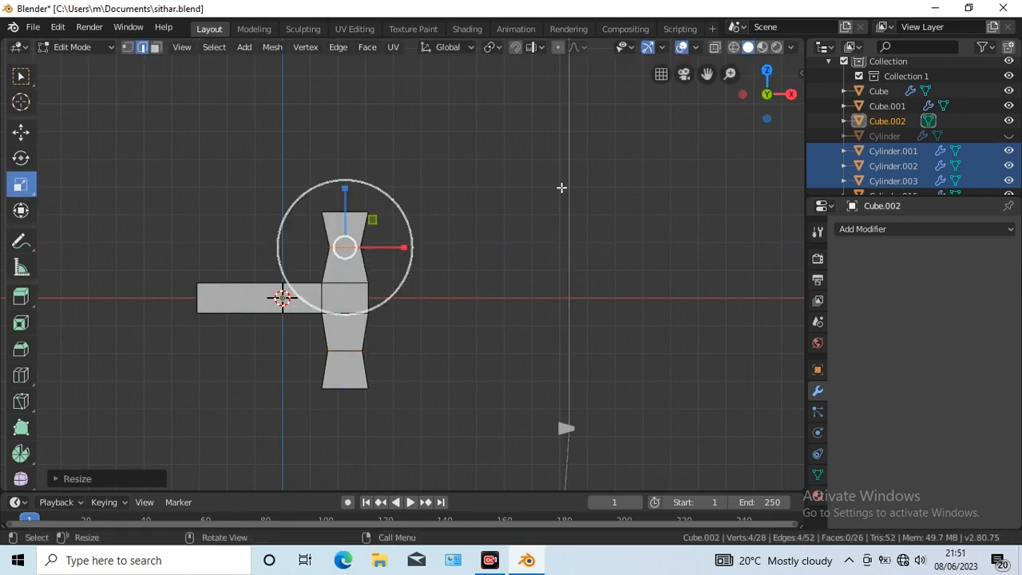
Add a Subdivision Surface modifier to the peg and set its viewport subdivisions to 3
left_click(925, 229)
left_click(731, 476)
left_click(913, 342)
left_click(913, 343)
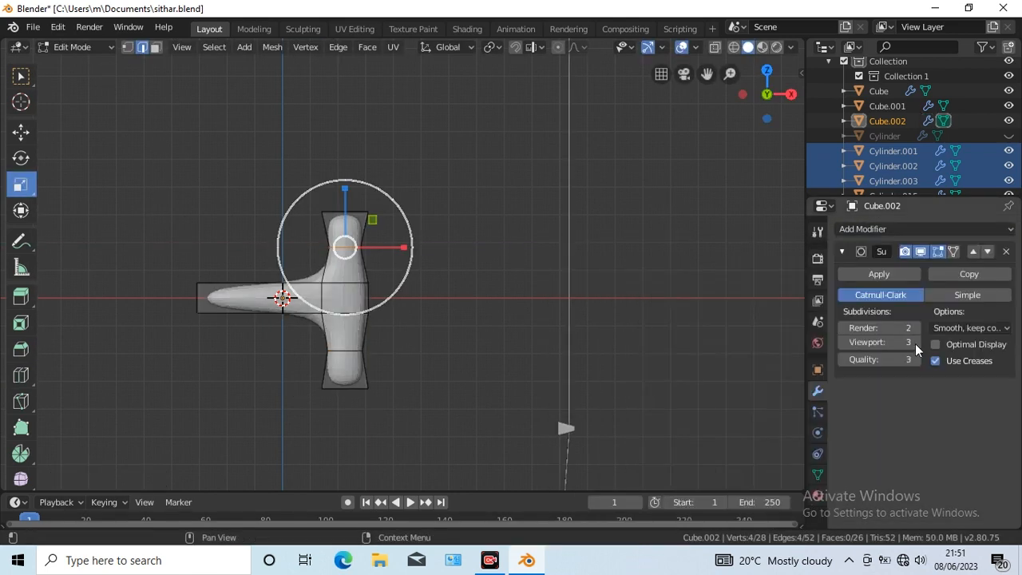
Add supporting loop cuts near the shaft's tip and around the peg's shaft and head to tighten the smoothed shape
left_click(22, 383)
left_click_drag(258, 313, 207, 312)
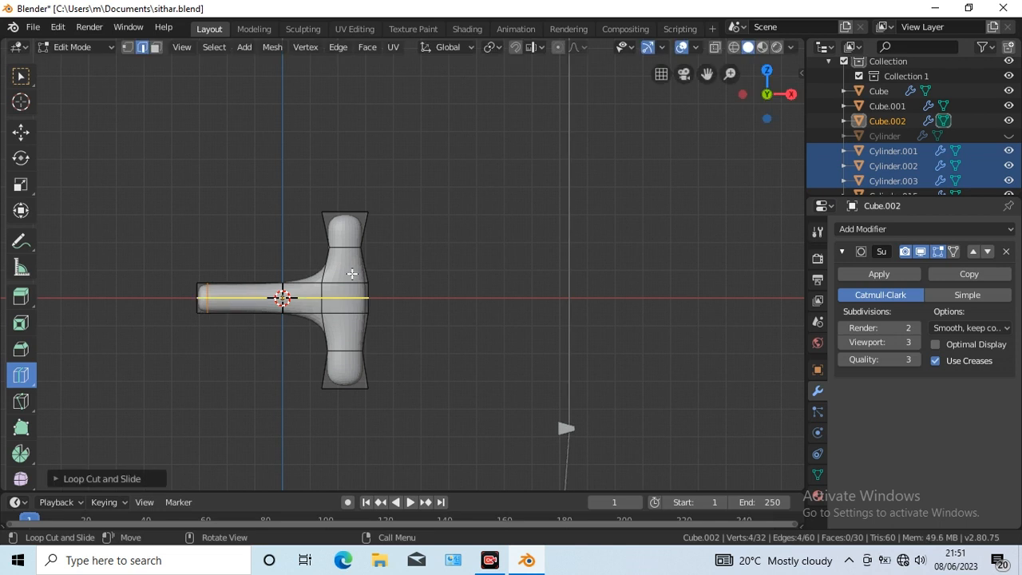
mouse_move(351, 281)
left_mouse_down()
mouse_move(366, 284)
mouse_move(325, 283)
mouse_move(360, 276)
left_mouse_up()
key("KP_7")
left_click_drag(361, 286, 362, 296)
key("KP_1")
left_click_drag(267, 309, 700, 307)
Show the sitar body again and place the peg along X with its shaft touching the body's front face
key("Tab")
left_click(22, 133)
left_click(1009, 136)
scroll(661, 189, "down", 7)
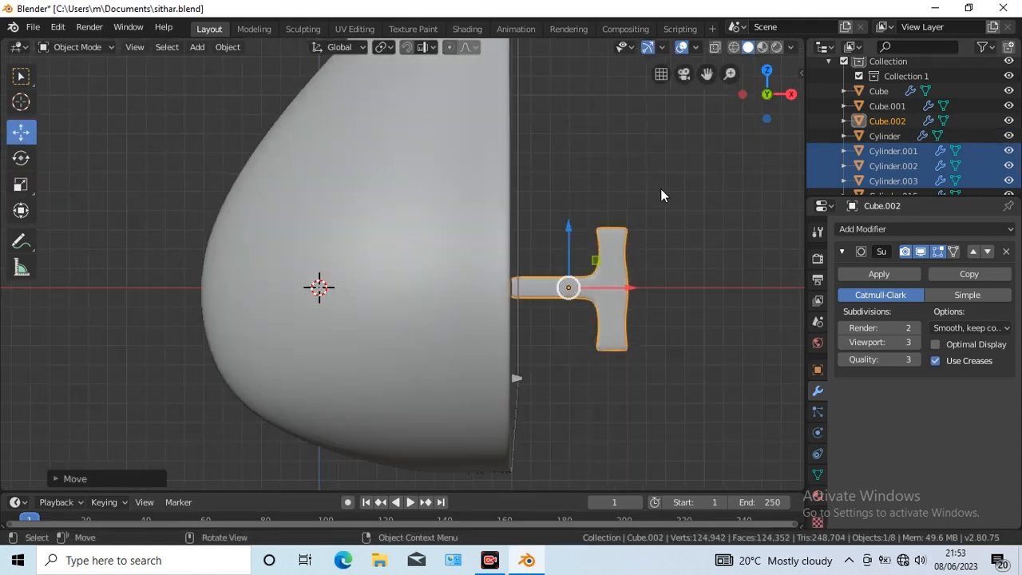
Move the peg up along Z to the upper end of the neck, just below the bend
left_click_drag(459, 216, 451, 42)
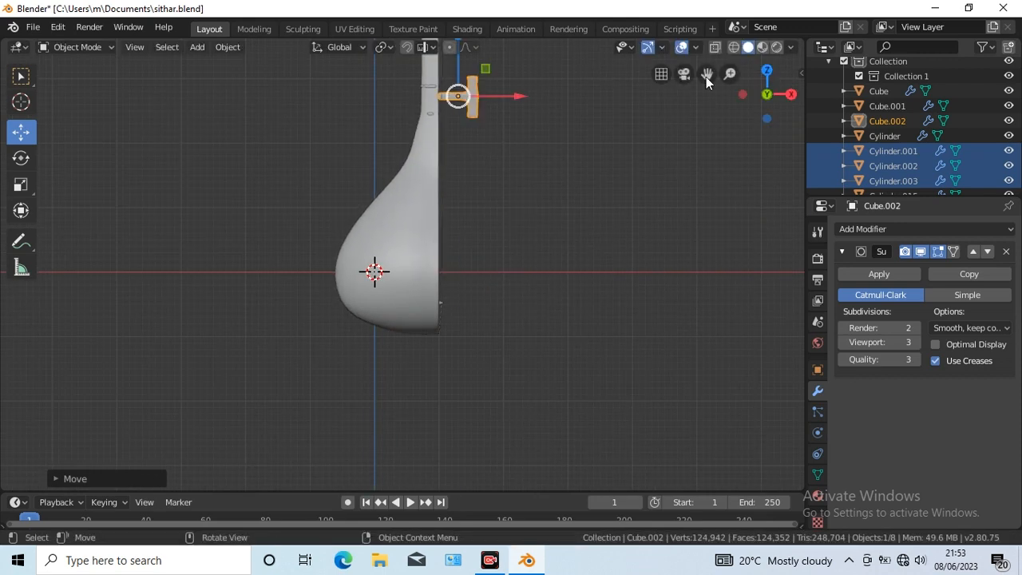
left_click_drag(707, 75, 680, 461)
left_click_drag(432, 432, 436, 37)
Scale the peg down slightly and move it along X until its shaft touches the neck
left_click(22, 189)
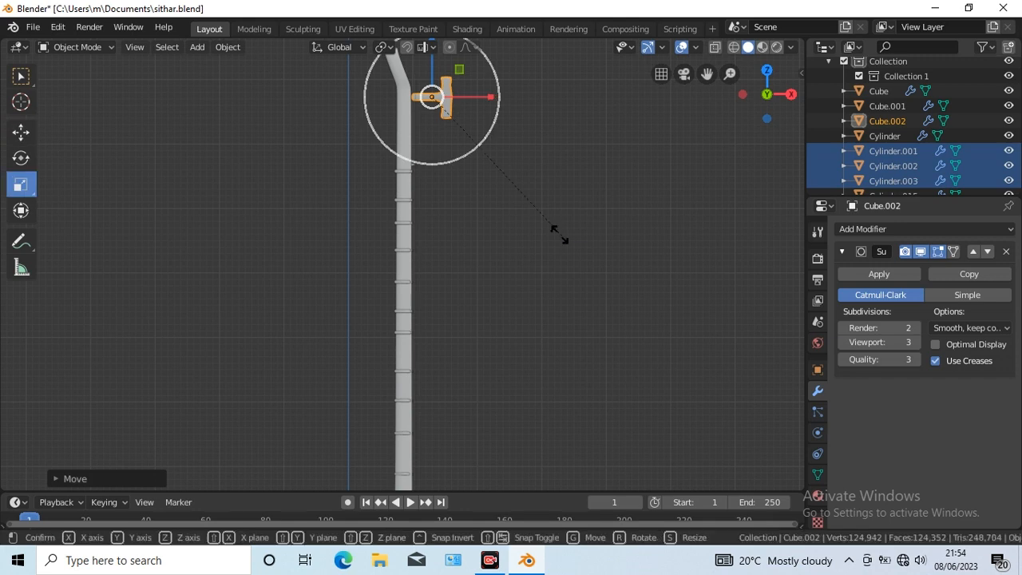
key("s")
left_click(392, 199)
left_click(21, 133)
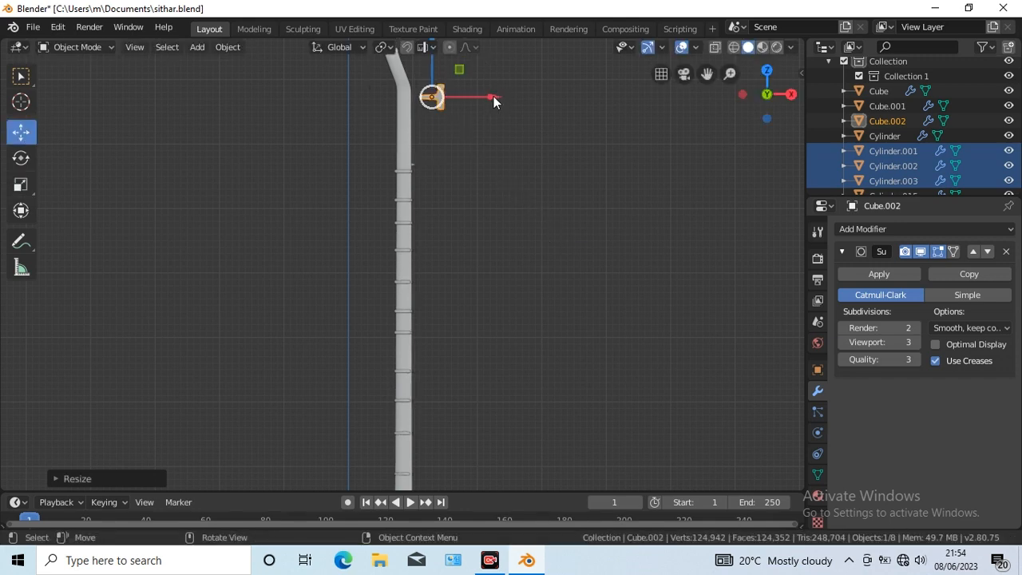
left_click_drag(491, 97, 481, 98)
Duplicate the peg and move the copy down along Z and sideways along +Y onto the outer string
key("shift+d")
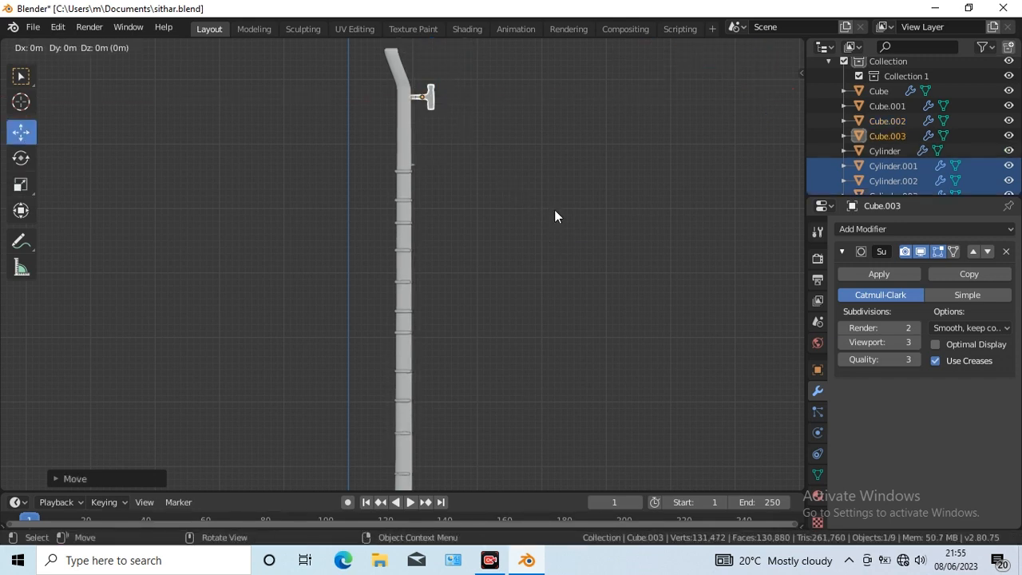
right_click(555, 211)
left_click_drag(422, 63, 423, 90)
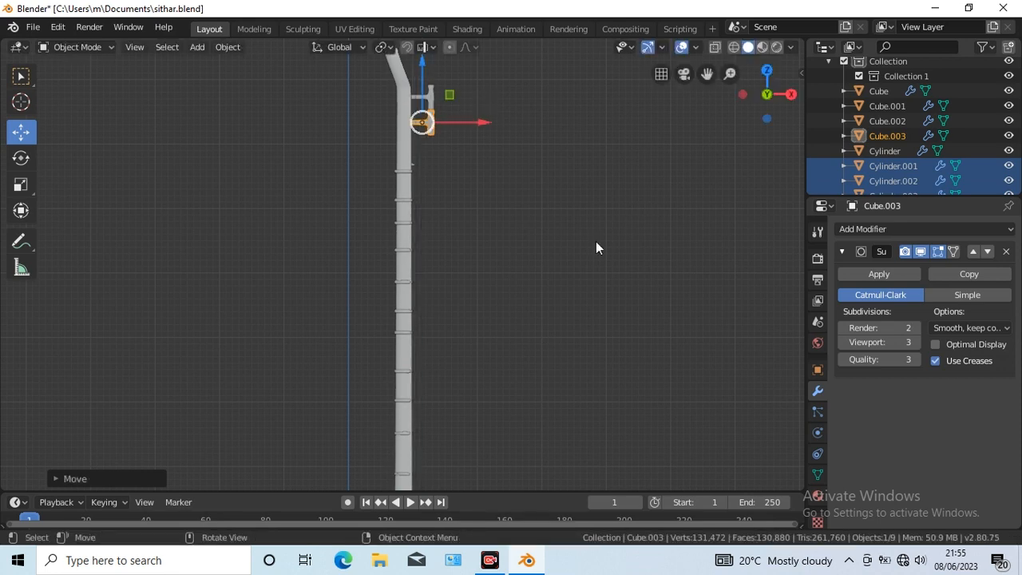
key("KP_3")
left_click_drag(707, 74, 703, 234)
scroll(607, 323, "up", 7)
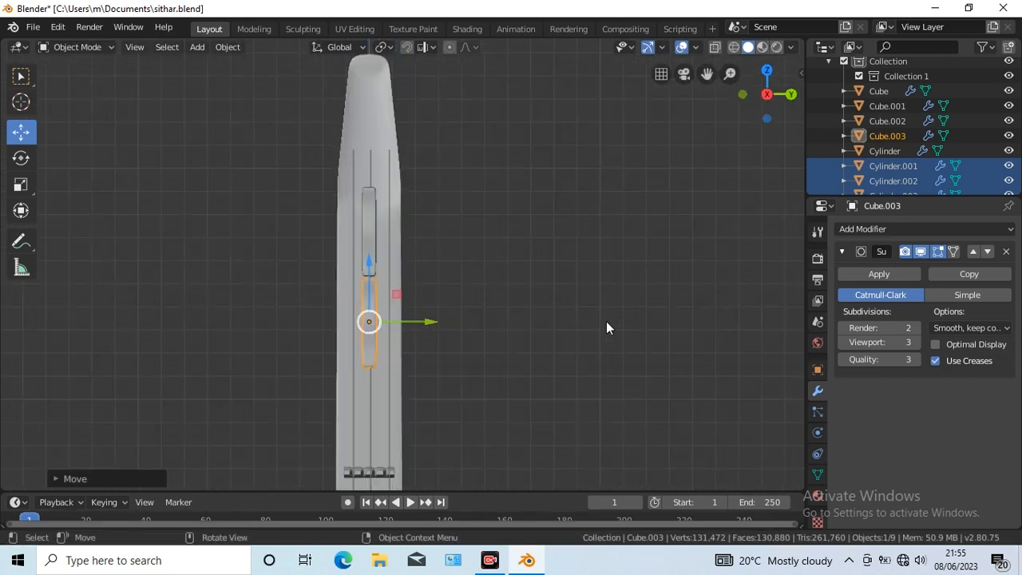
left_click_drag(429, 324, 450, 333)
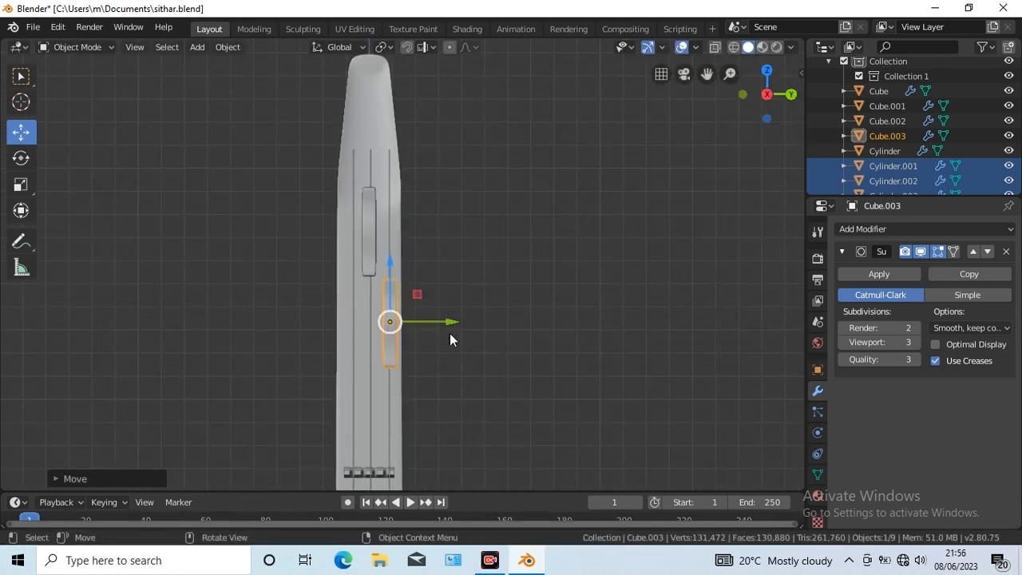
Rotate the two front pegs about X so they tilt in different directions
left_click(22, 159)
left_click_drag(438, 297, 469, 349)
left_click(371, 221)
left_click_drag(409, 193, 401, 185)
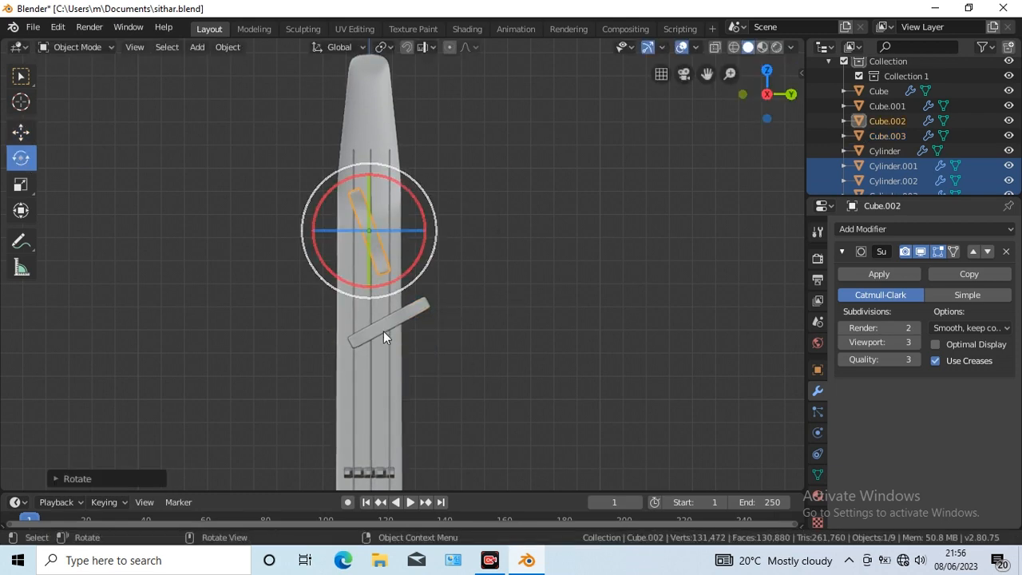
Duplicate the lower front peg, rotate the copy to a steeper tilt, and move it along -Y and down above the notched bar
left_click(384, 329)
key("shift+d")
left_click(548, 345)
left_click_drag(445, 307, 430, 278)
left_click(21, 134)
left_click_drag(427, 324, 393, 327)
left_click_drag(355, 279, 352, 378)
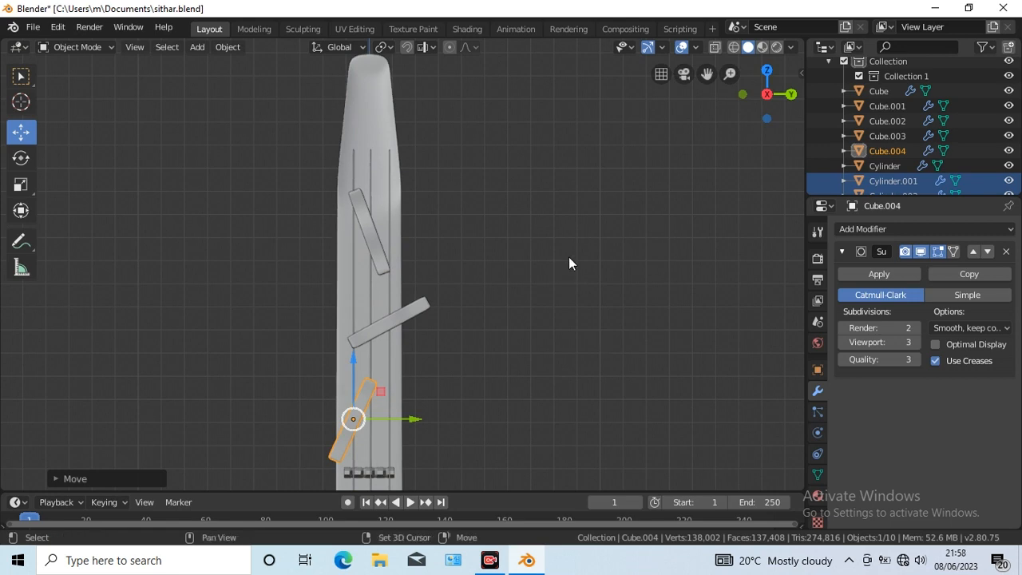
Duplicate the lowest peg and move the copy along -Y beyond the side of the neck
key("shift+d")
key("y")
left_click(365, 416)
key("KP_1")
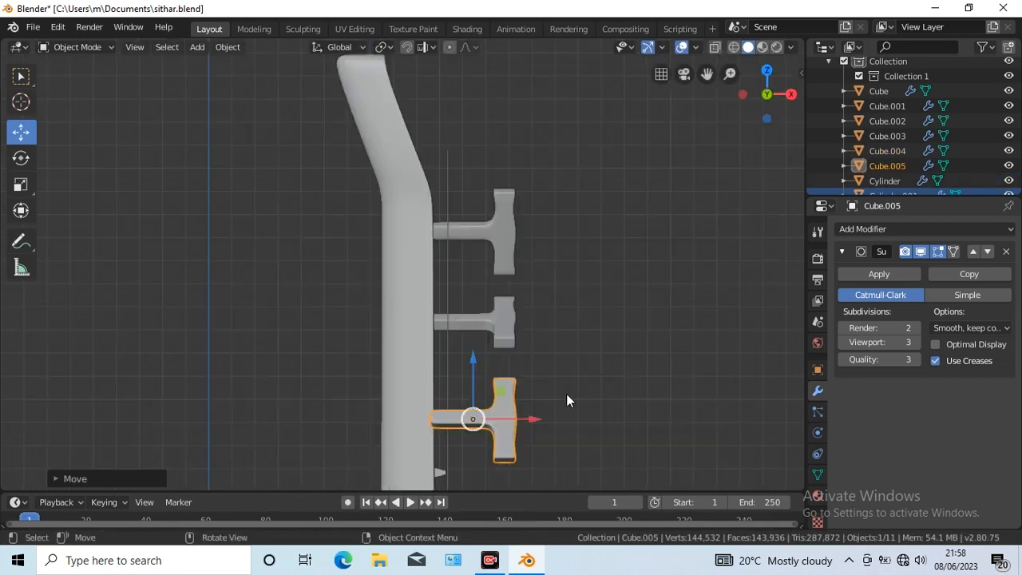
Rotate the new peg -90° about Z and move it -0.259 m along X against the neck's side
key("KP_7")
left_click(20, 159)
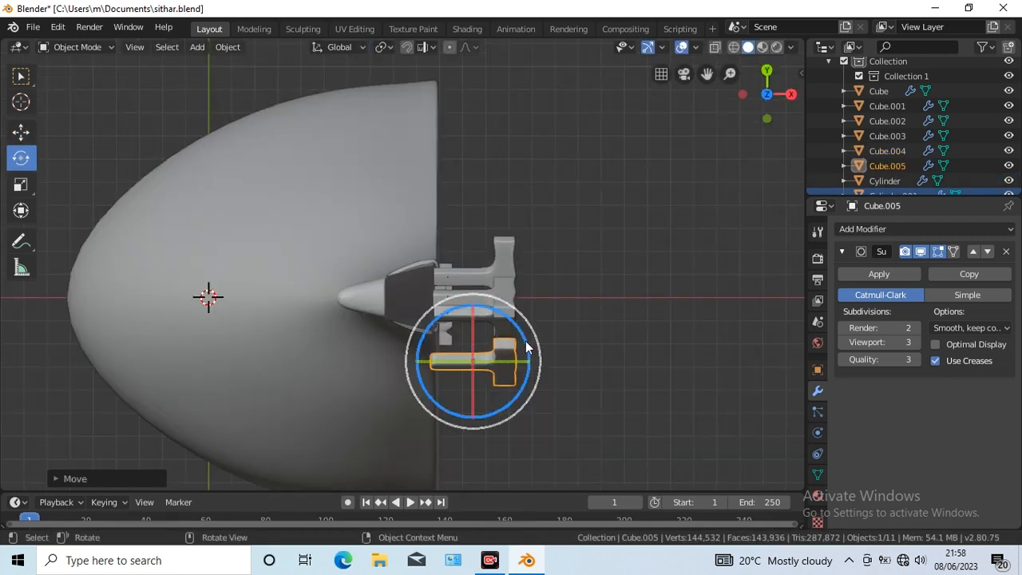
left_click_drag(526, 341, 473, 395)
left_click(55, 477)
double_click(199, 424)
type("-90")
key("Return")
left_click(21, 132)
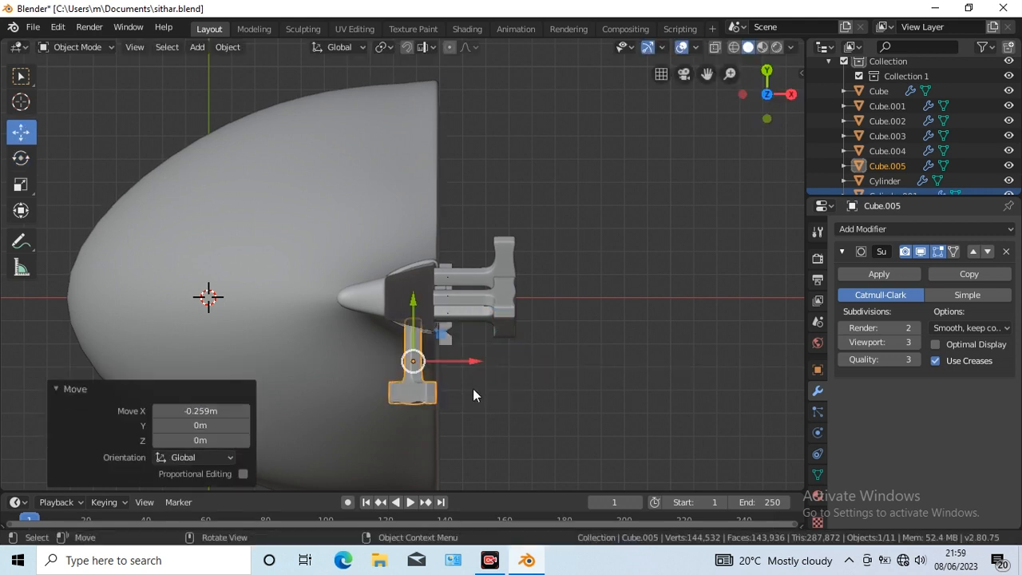
Duplicate the middle front peg and move the copy along +Y past the opposite side of the neck
left_click(508, 263)
key("shift+d")
left_click(630, 315)
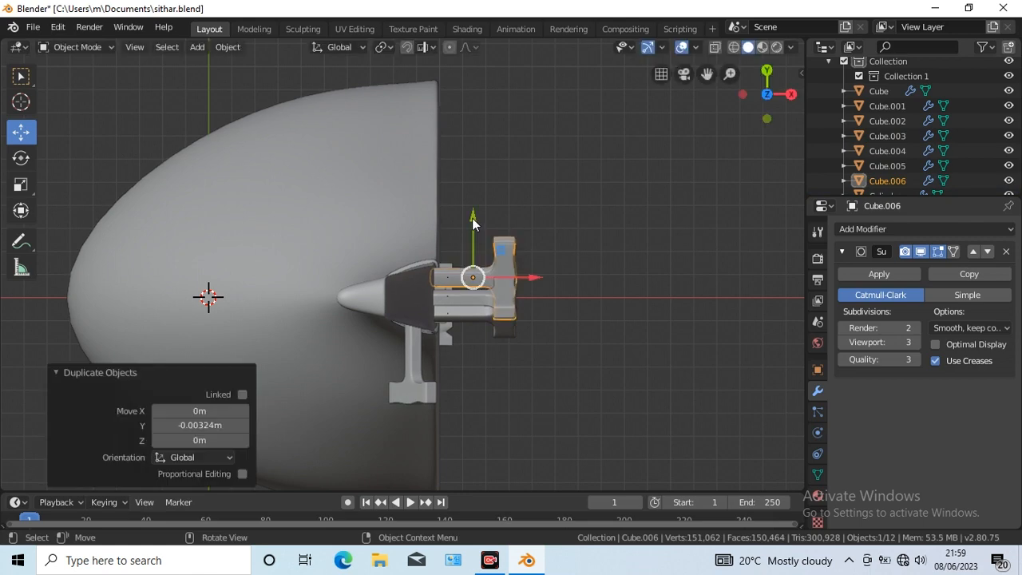
left_click_drag(472, 218, 467, 98)
Rotate the copied peg 90° about Z so its shaft points toward the neck
left_click(21, 157)
left_click_drag(527, 184, 506, 153)
left_click(195, 423)
type("90")
key("Return")
Move the rotated peg along X and Y against the neck's +Y side, and raise it 0.373 m along Z
left_click(21, 131)
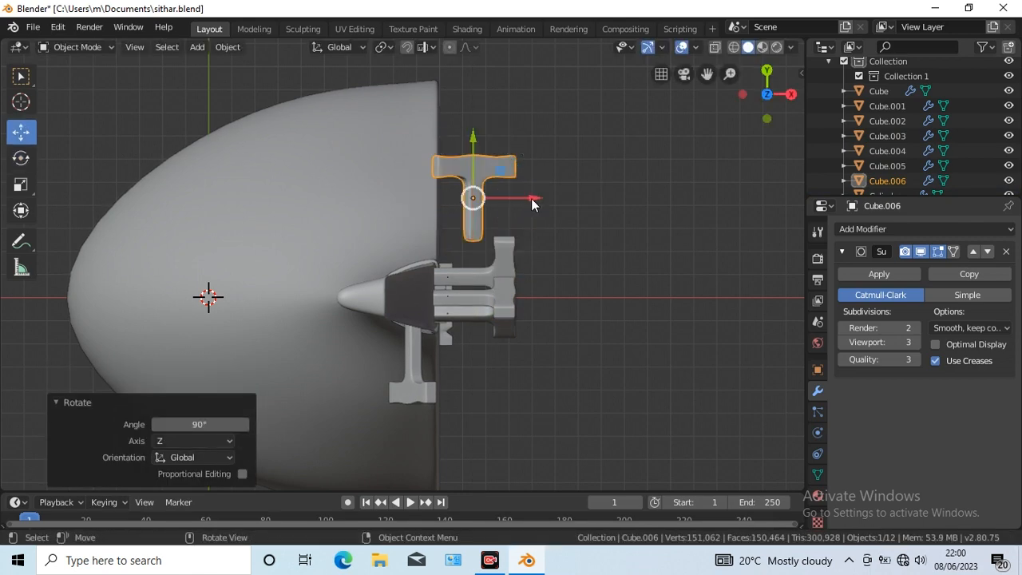
left_click_drag(532, 201, 470, 211)
left_click_drag(414, 138, 415, 174)
key("KP_3")
left_click_drag(429, 256, 423, 173)
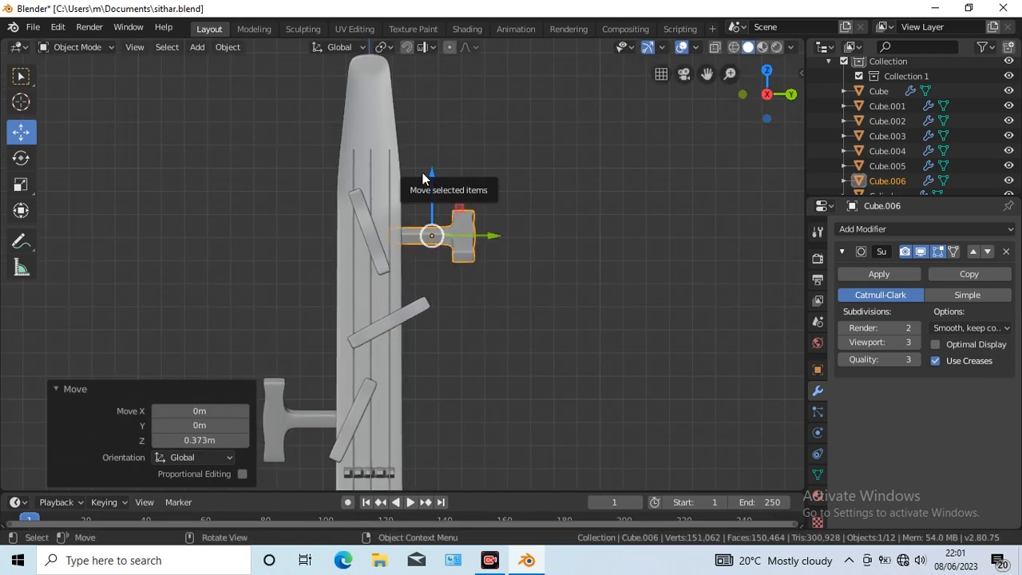
Shorten the neck's +Y side string by moving its top end -0.748 m along Z
left_click(354, 160)
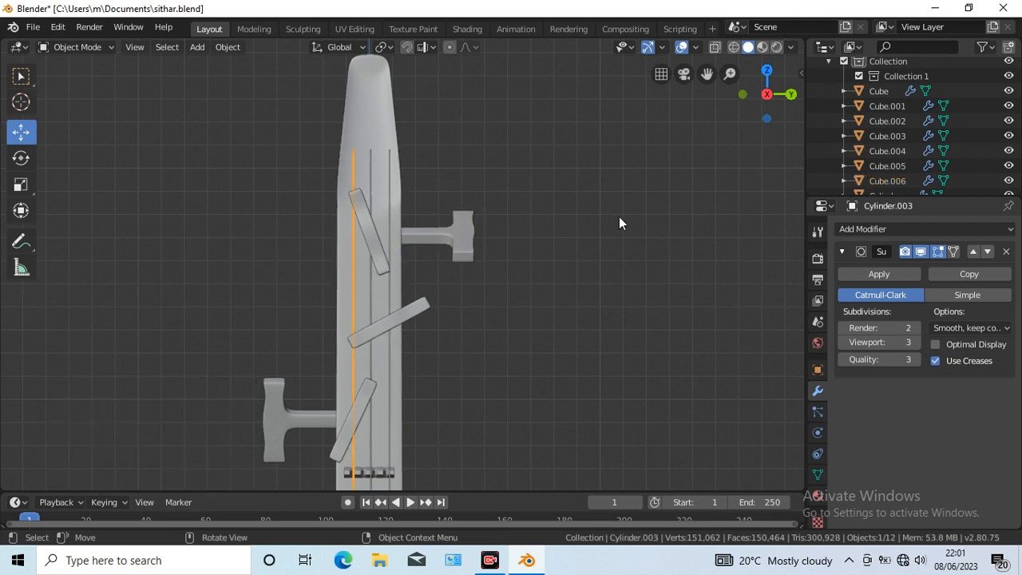
key("Tab")
key("shift+space")
key("g")
left_click_drag(386, 88, 400, 218)
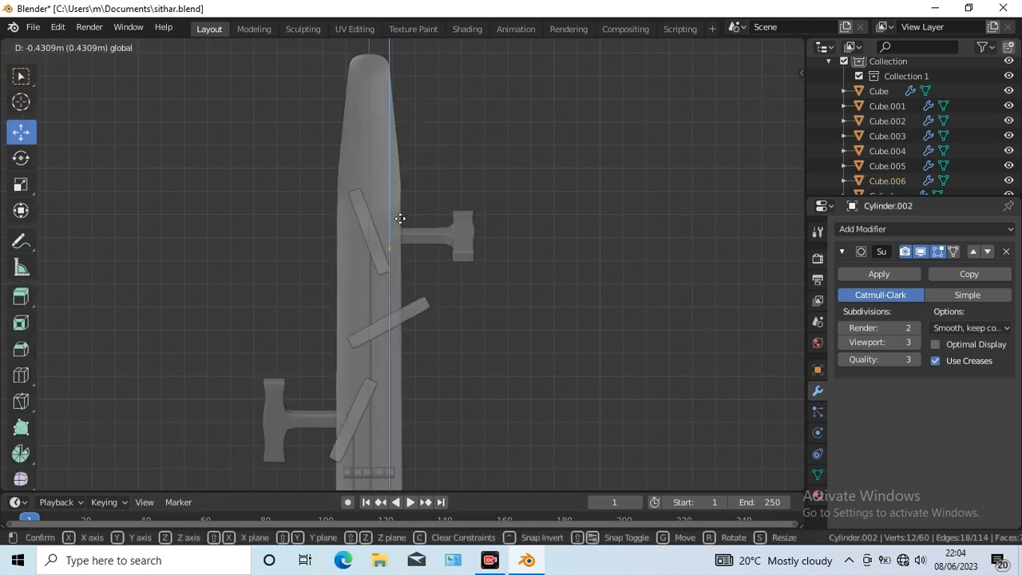
left_click_drag(405, 261, 405, 263)
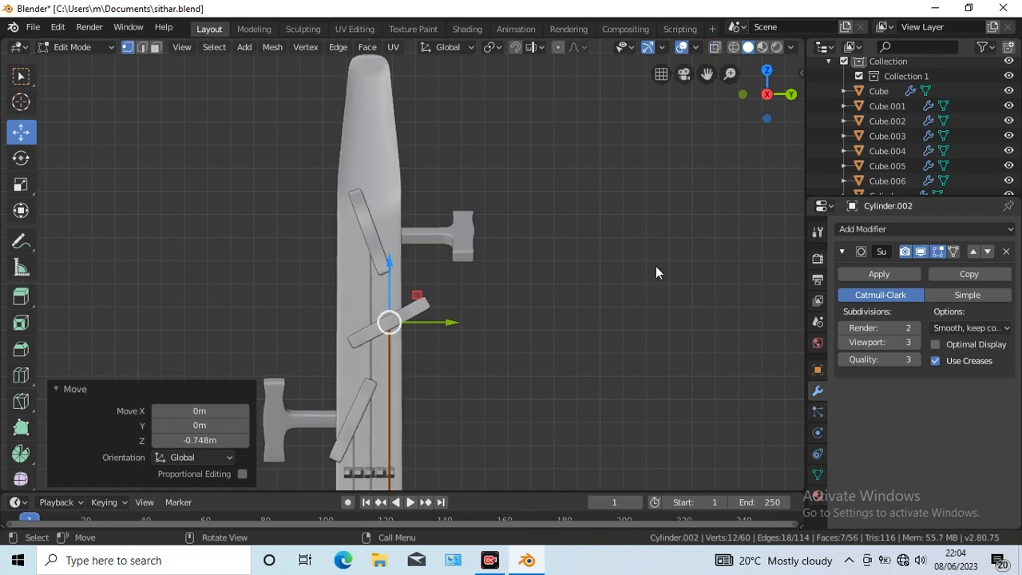
key("Tab")
Select the sitar's body and neck object and add a material slot to it
left_click_drag(706, 73, 707, 31)
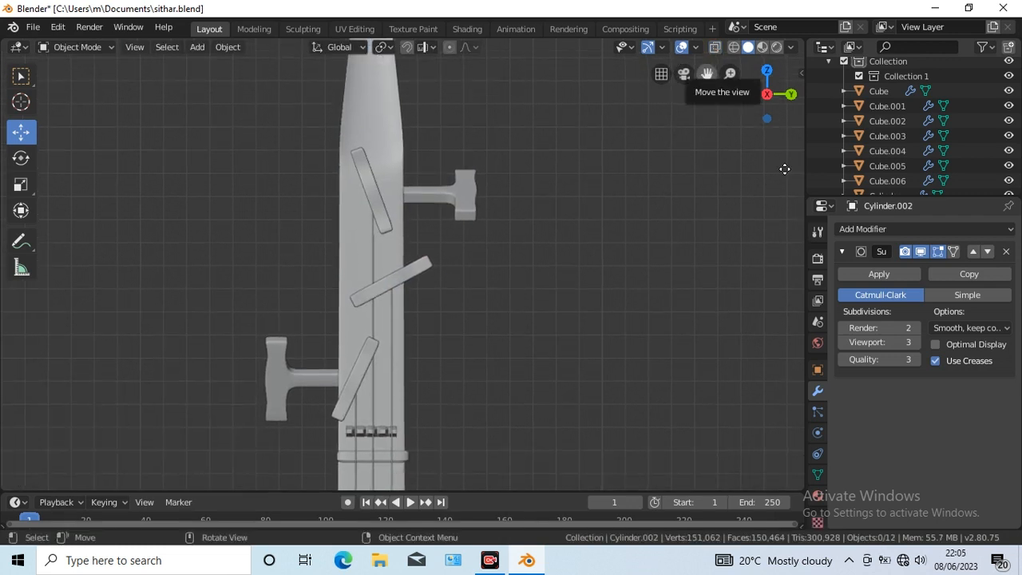
key("KP_1")
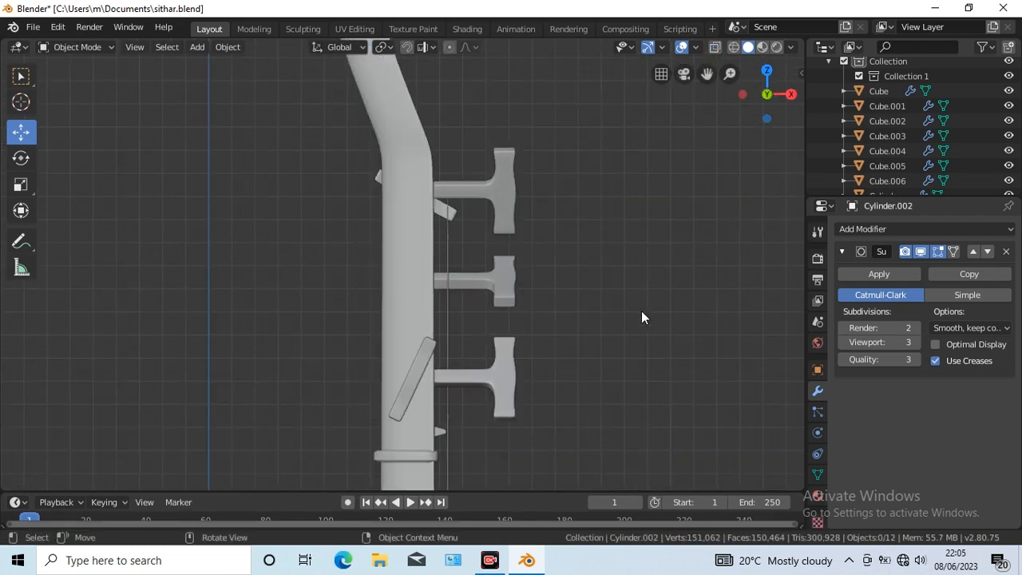
scroll(641, 311, "down", 9)
mouse_move(707, 73)
left_mouse_down()
mouse_move(707, 120)
mouse_move(707, 73)
left_mouse_up()
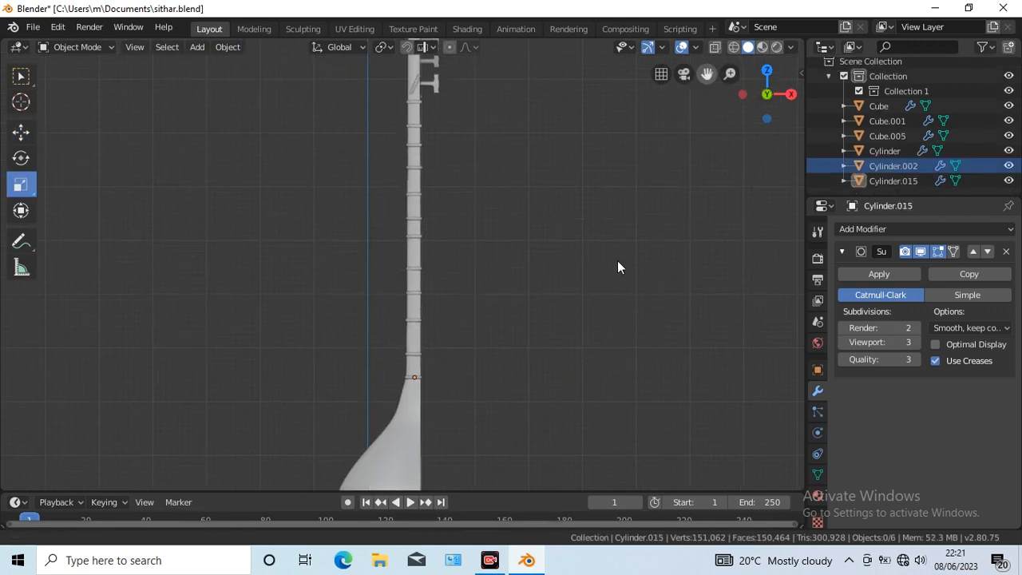
middle_click_drag(618, 261, 616, 333)
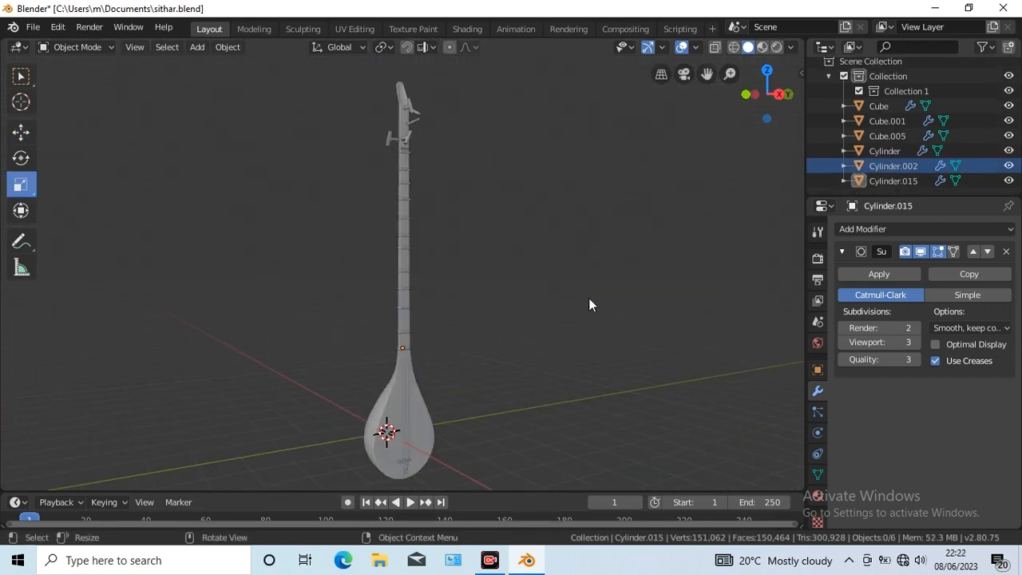
left_click(425, 431)
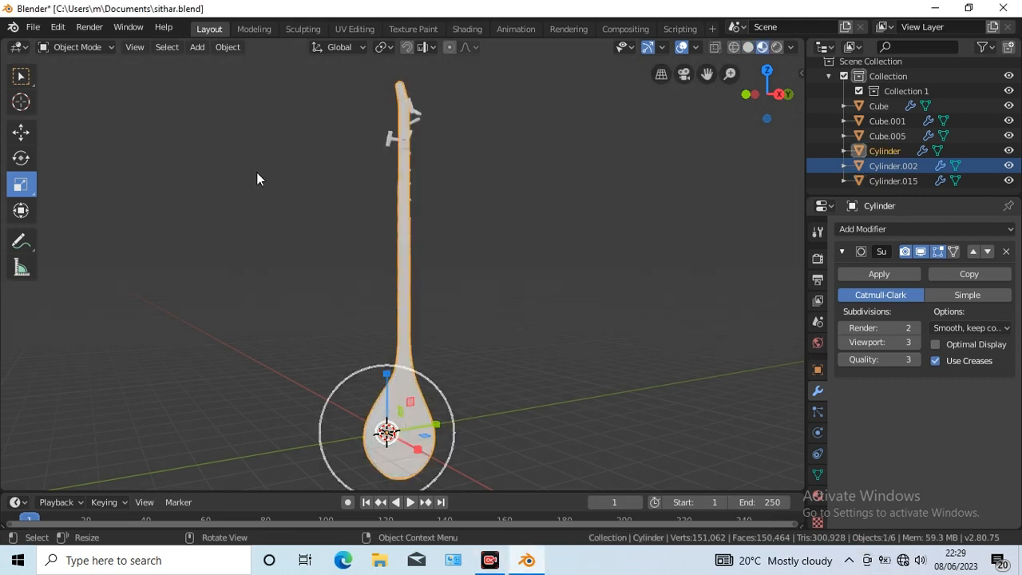
left_click(21, 77)
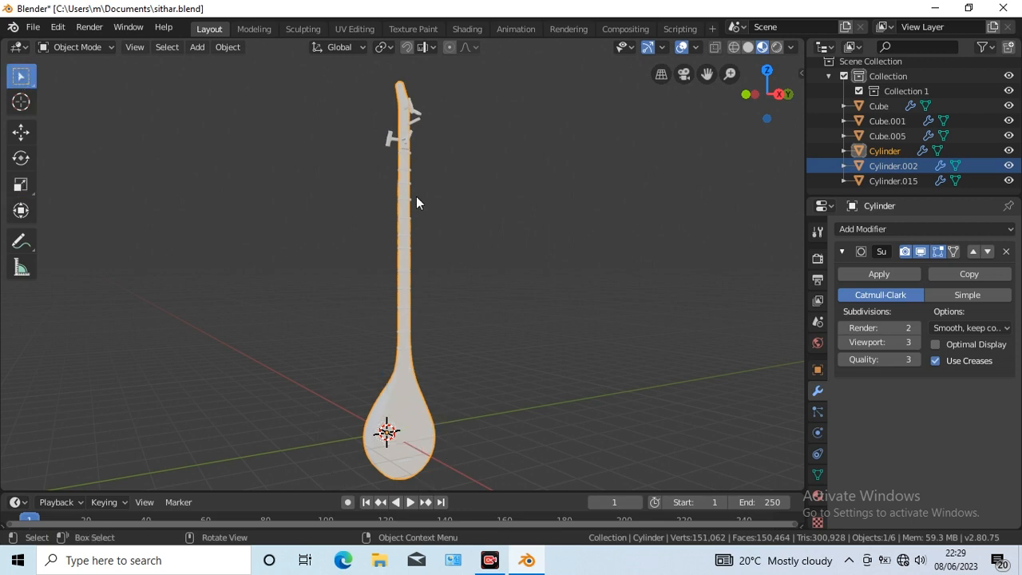
left_click(816, 495)
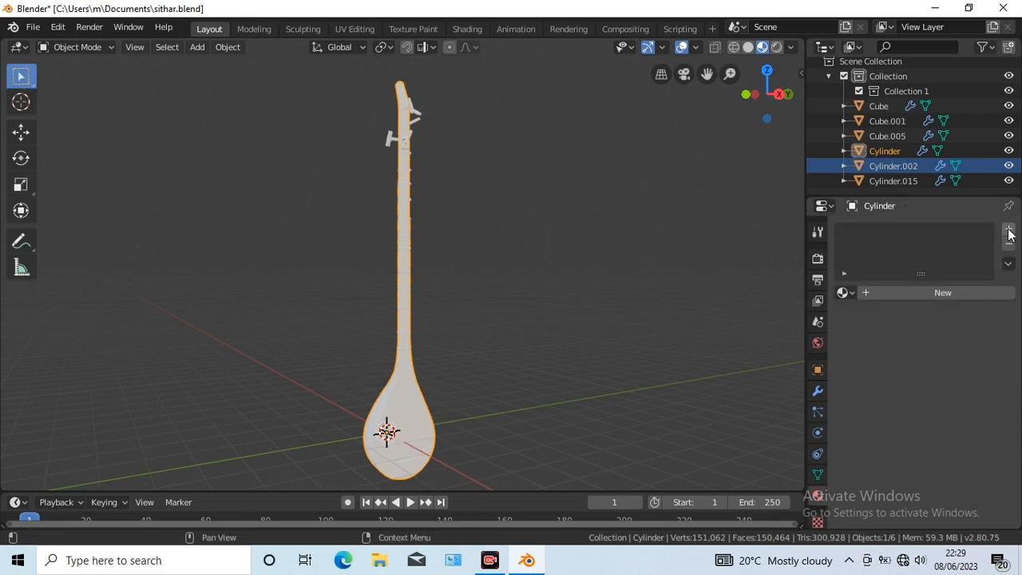
left_click(1009, 231)
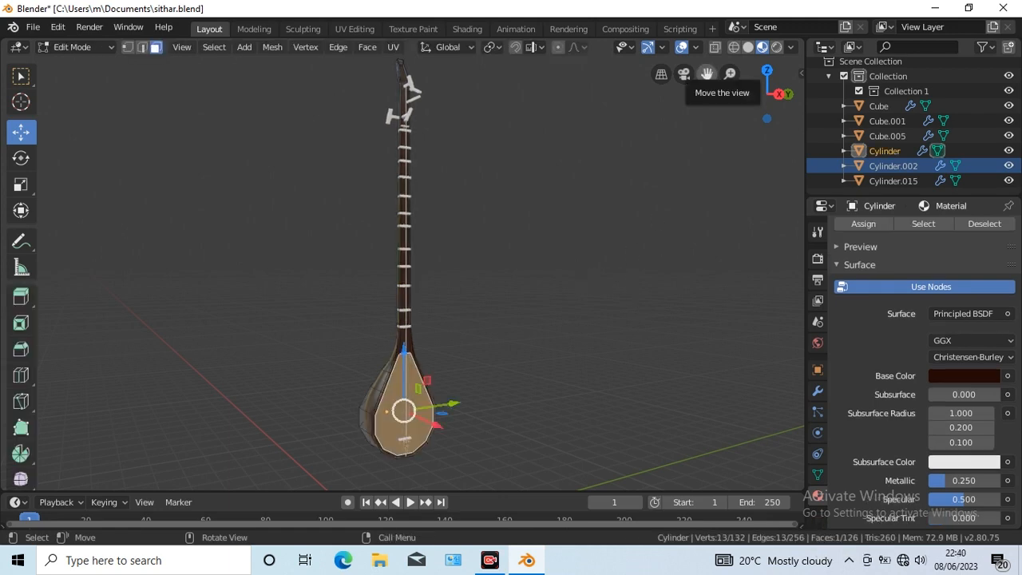
Select the tuning pegs at the upper end of the neck
left_click_drag(707, 73, 711, 0)
scroll(548, 311, "up", 5)
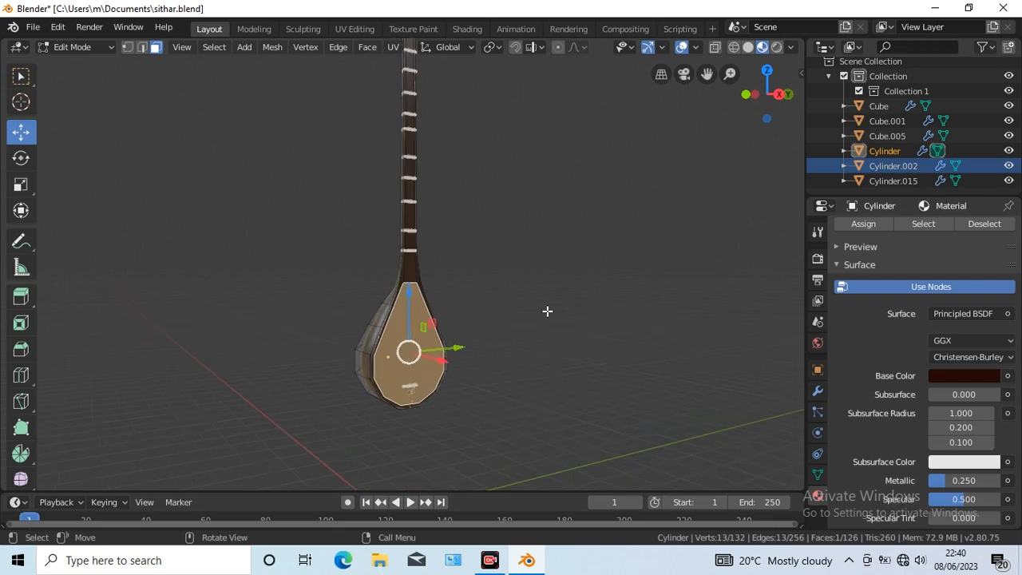
left_click_drag(707, 73, 713, 1)
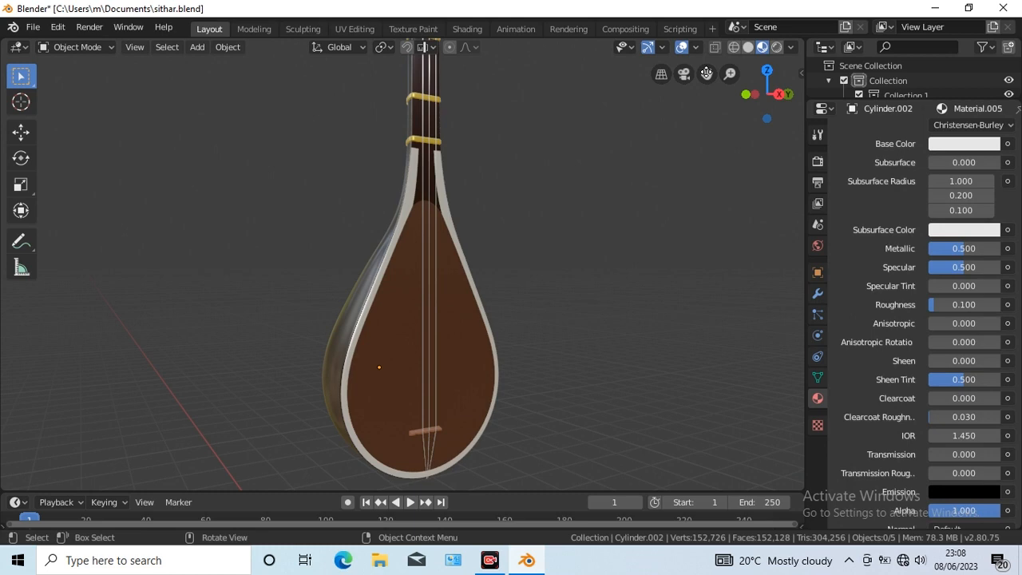
left_click_drag(707, 73, 707, 495)
left_click(397, 200)
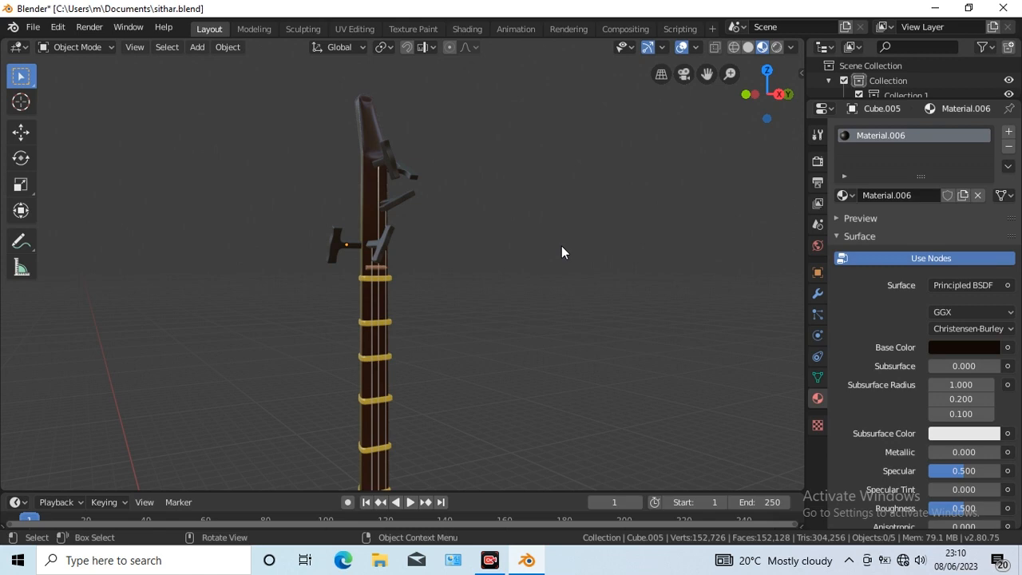
Set a new Roughness value for Material.001, the brown soundboard material on the sitar's body
key("KP_1")
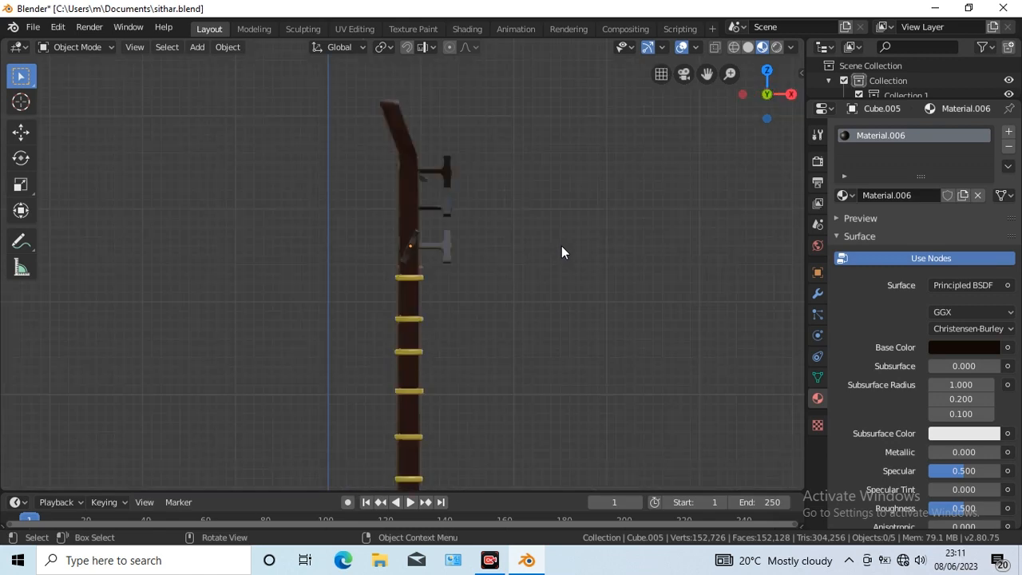
left_click_drag(706, 74, 538, 303)
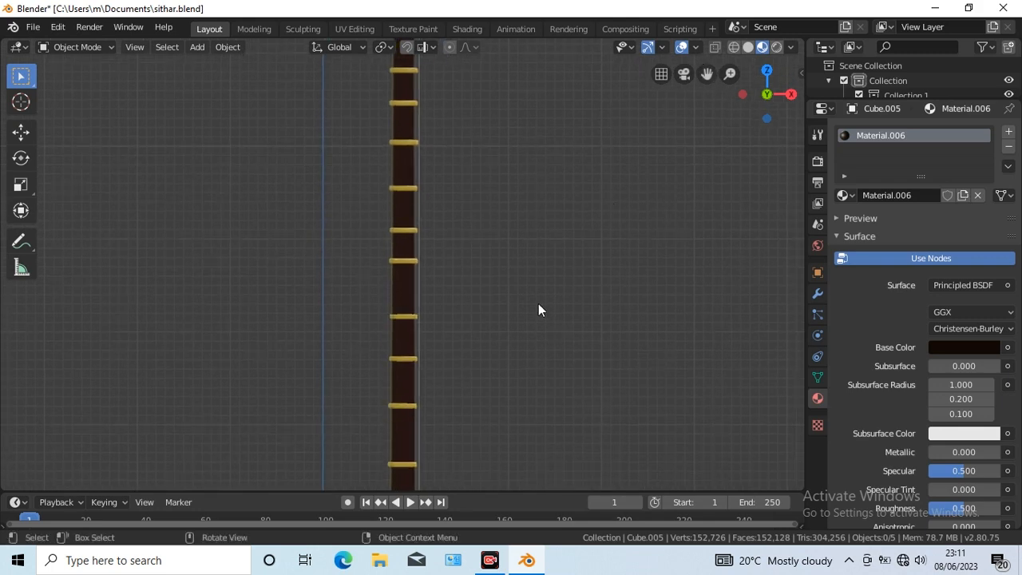
scroll(539, 310, "down", 5)
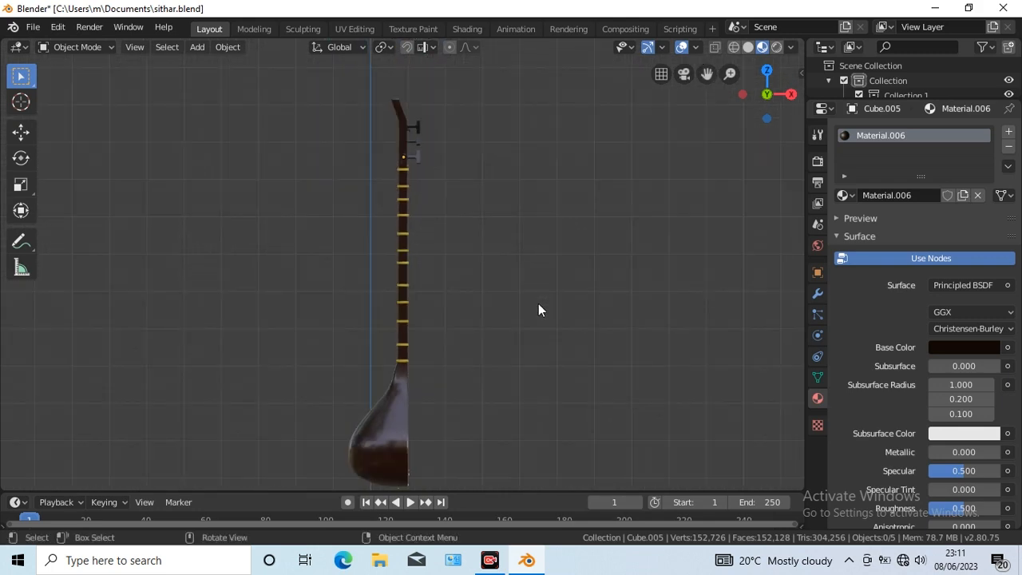
left_click(377, 454)
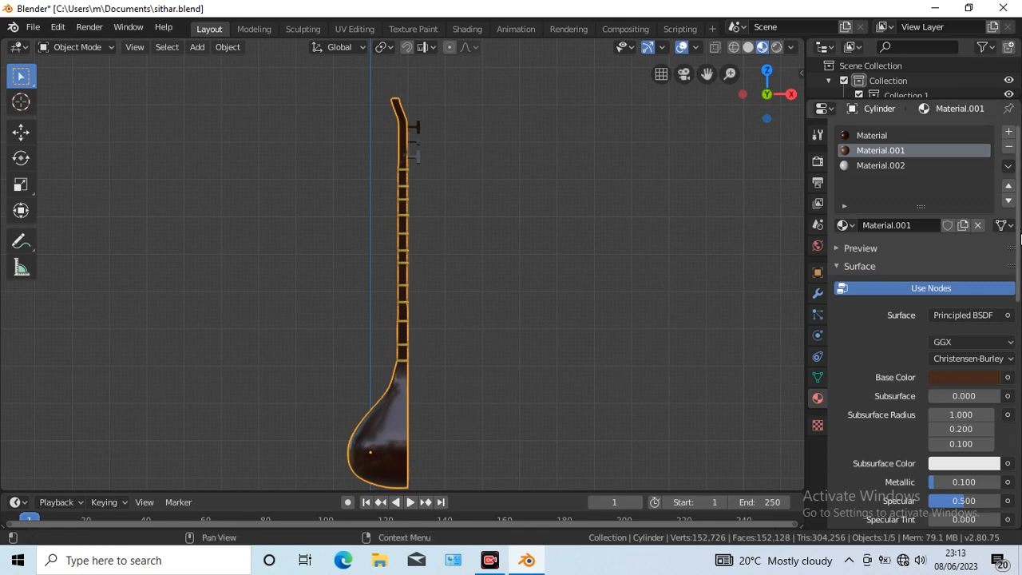
scroll(955, 409, "down", 5)
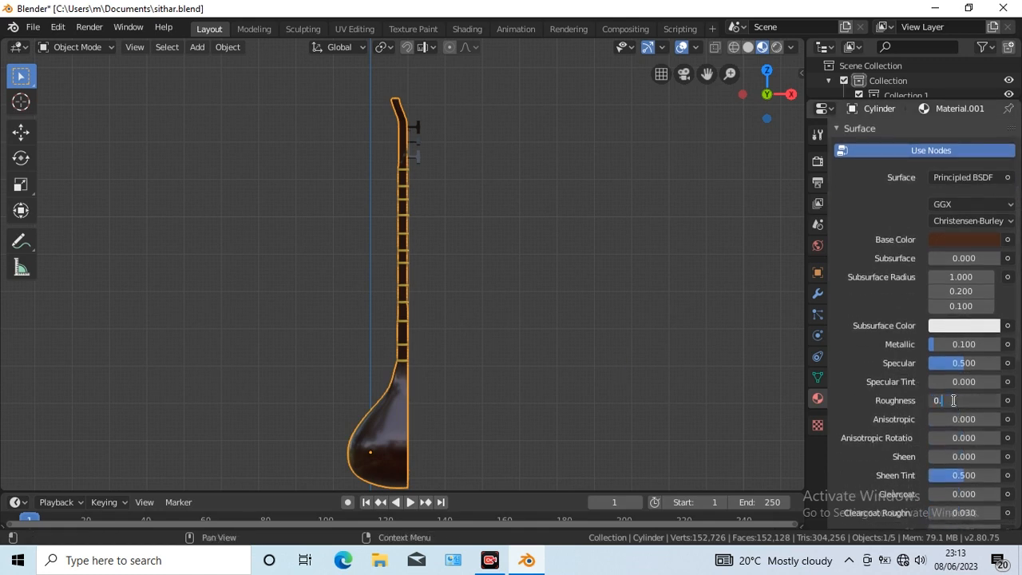
key("Return")
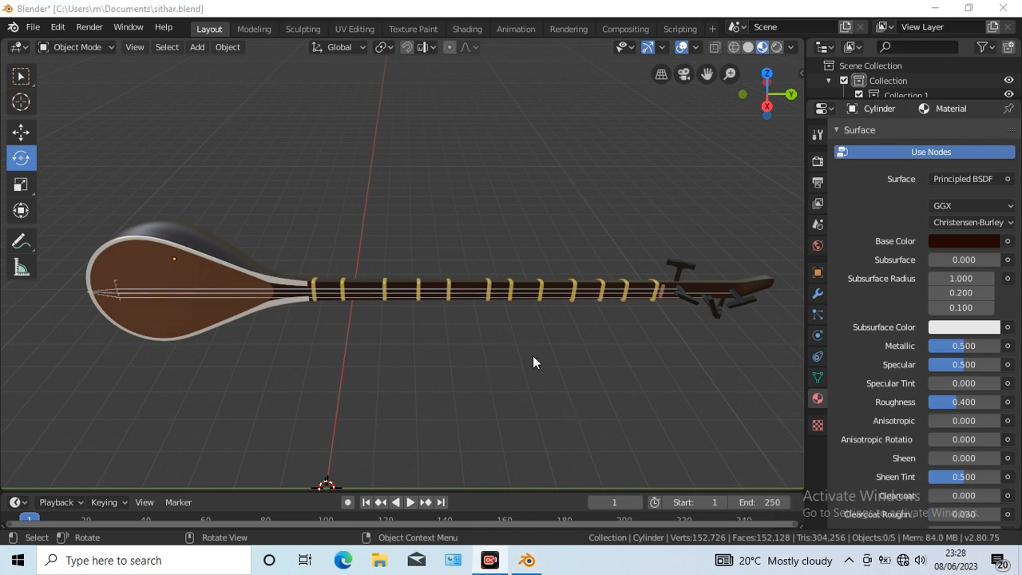
Examine the coloured sitar from all sides, including its rounded back, soundboard, frets, strings and tuning pegs
left_click(21, 75)
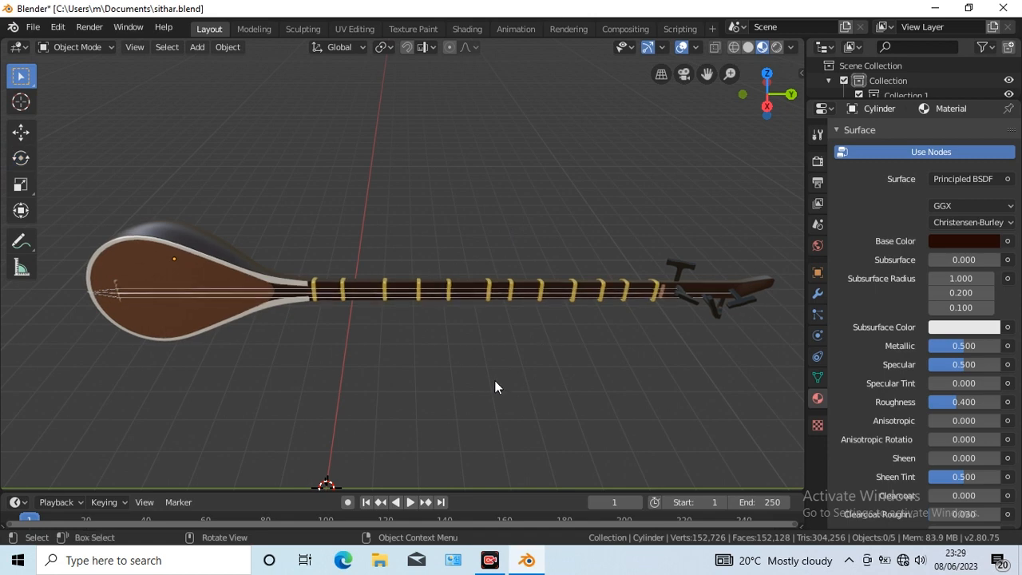
middle_click_drag(494, 387, 495, 382)
middle_click_drag(495, 386, 495, 386)
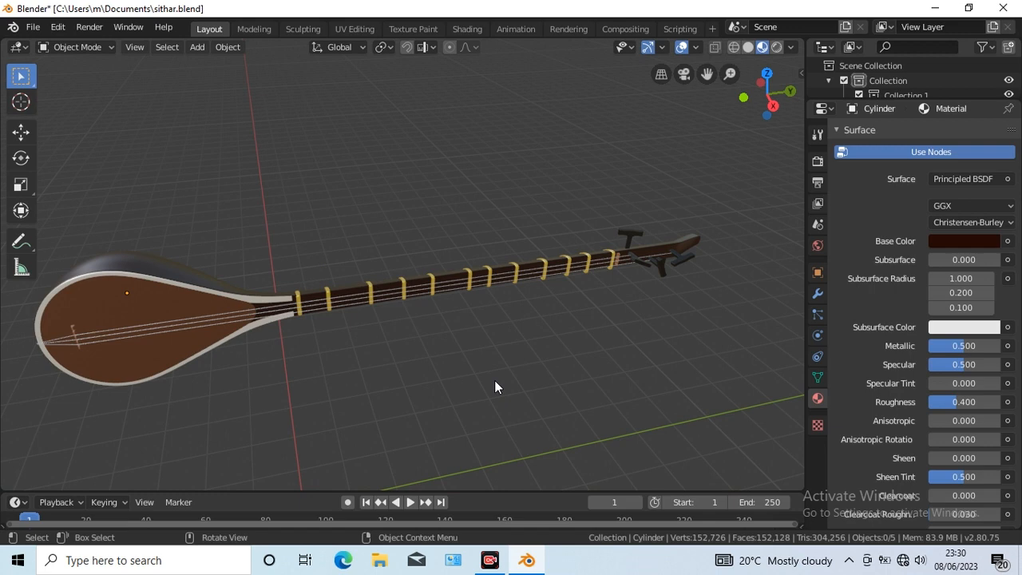
middle_click_drag(495, 386, 495, 386)
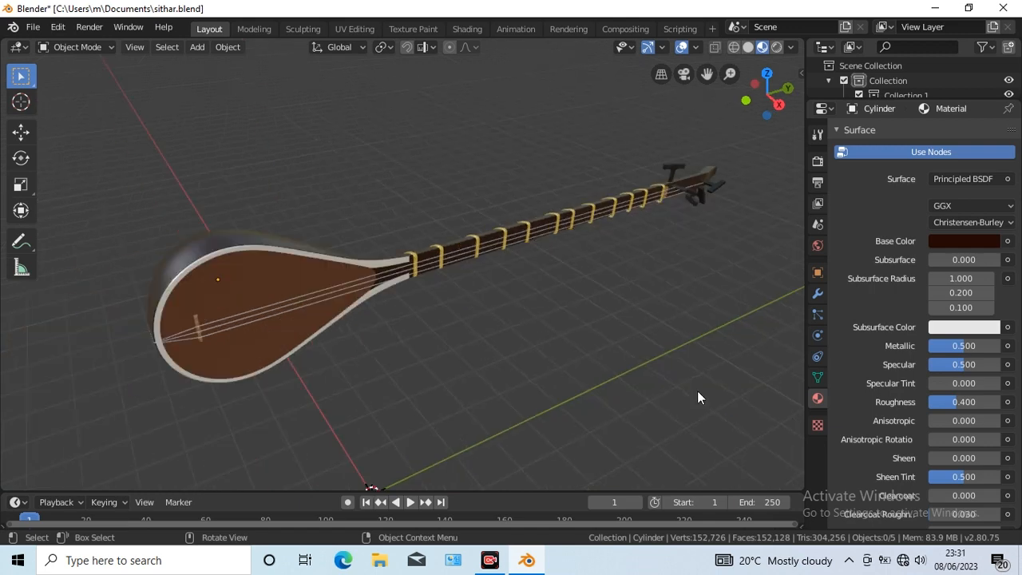
key("KP_4")
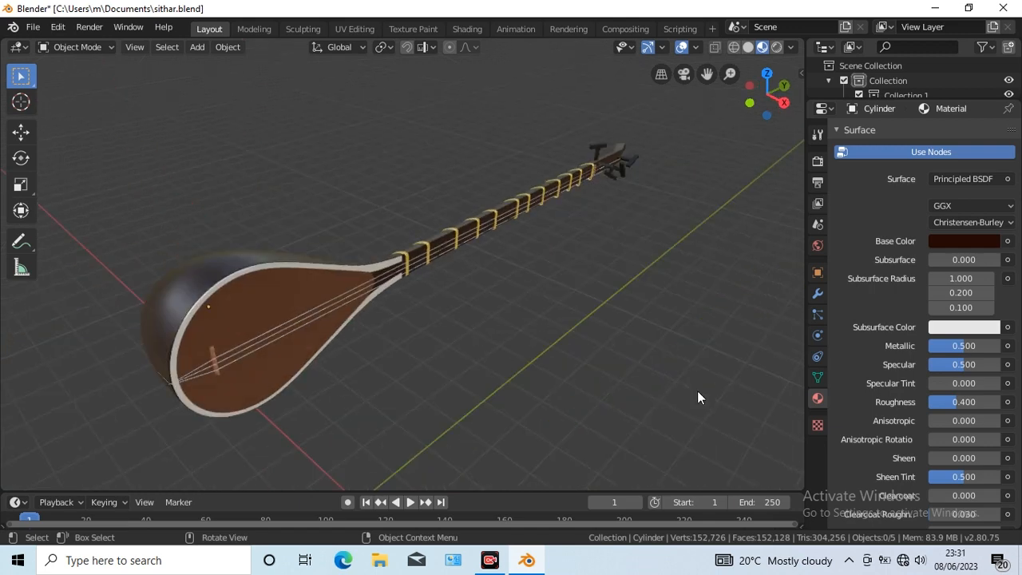
key("KP_4")
key("KP_4")
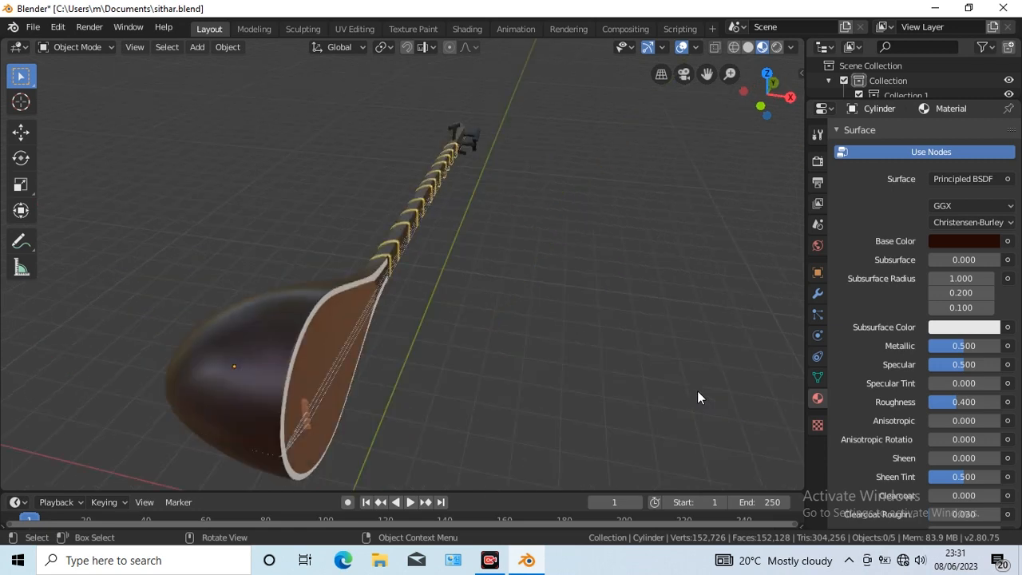
key("KP_4")
key("KP_4")
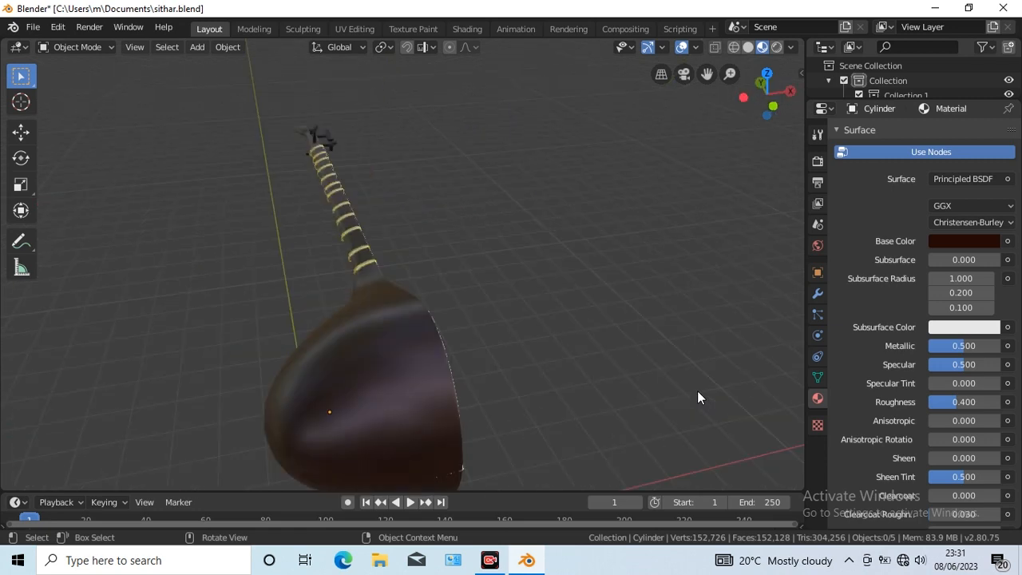
key("KP_4")
key("KP_4")
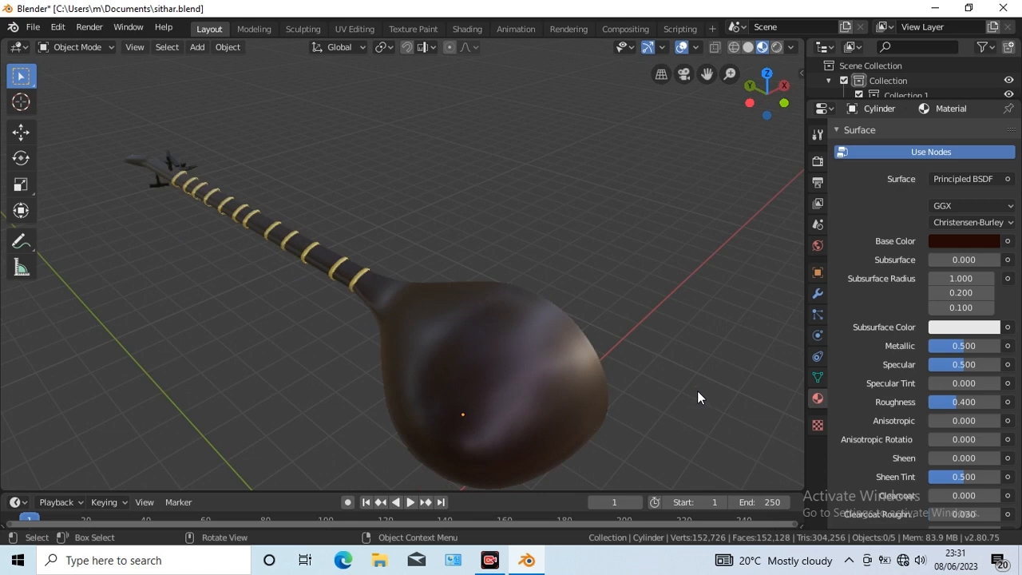
key("KP_4")
key("KP_4")
key("KP_4")
key("KP_4")
key("KP_4")
key("KP_4")
key("KP_4")
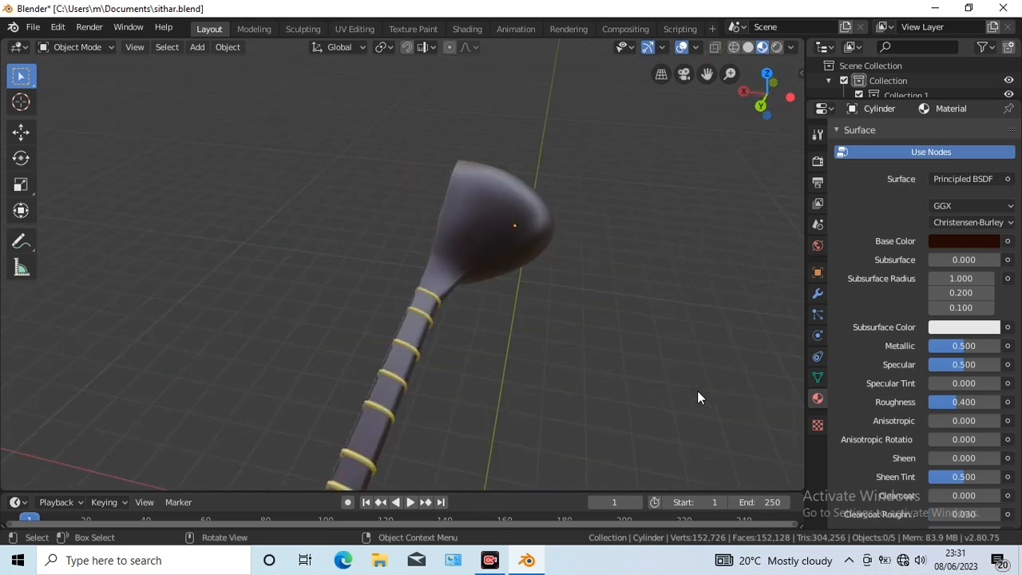
key("KP_4")
key("KP_4")
key("KP_4")
key("KP_4")
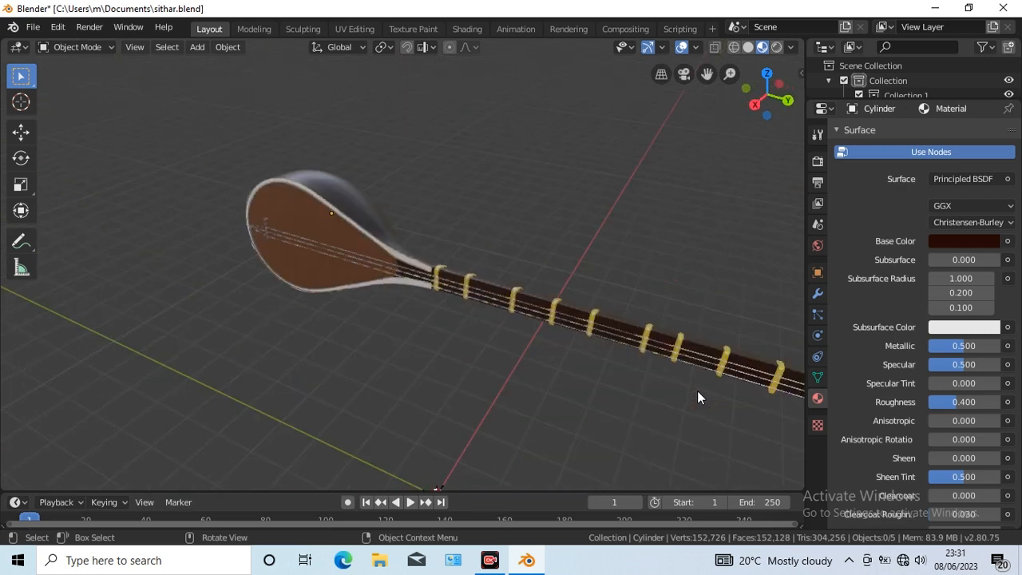
key("KP_4")
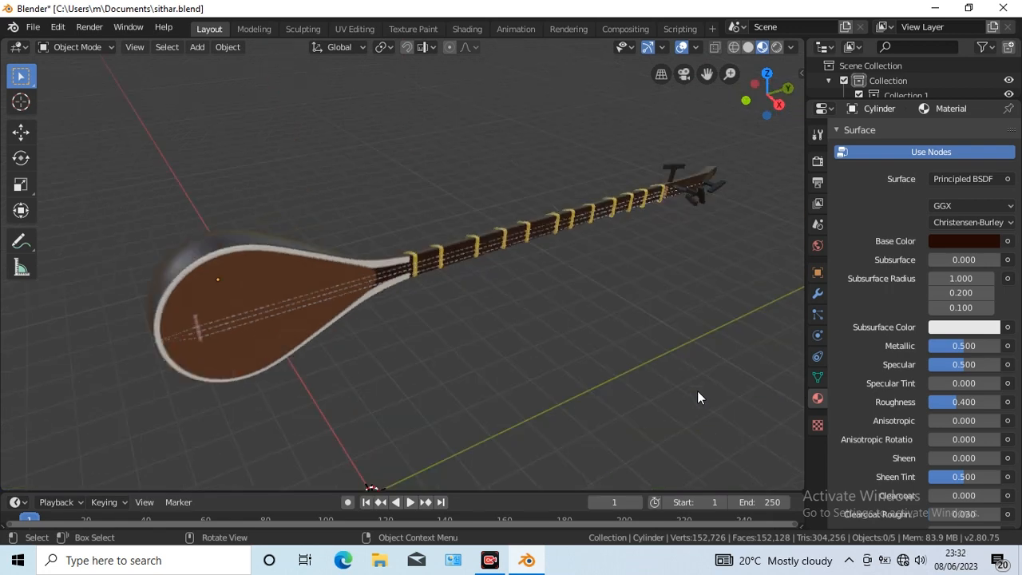
key("KP_4")
key("KP_4")
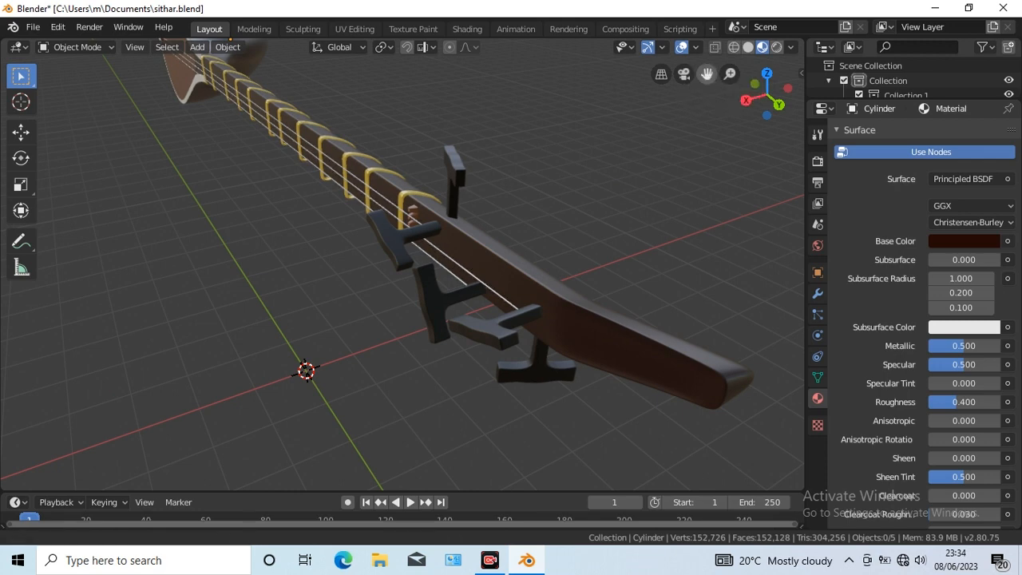
left_click_drag(707, 74, 707, 73)
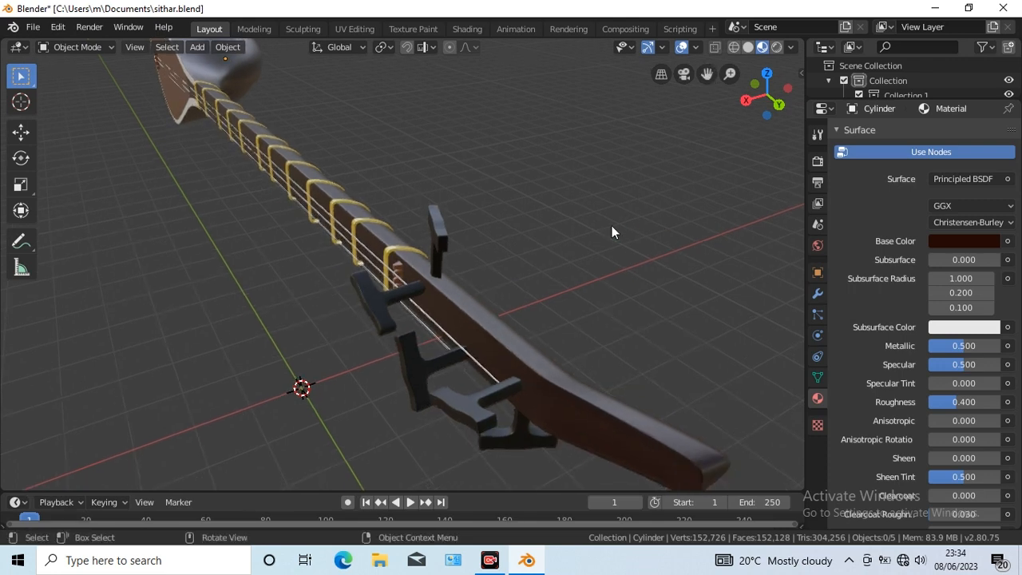
key("KP_4")
key("KP_4")
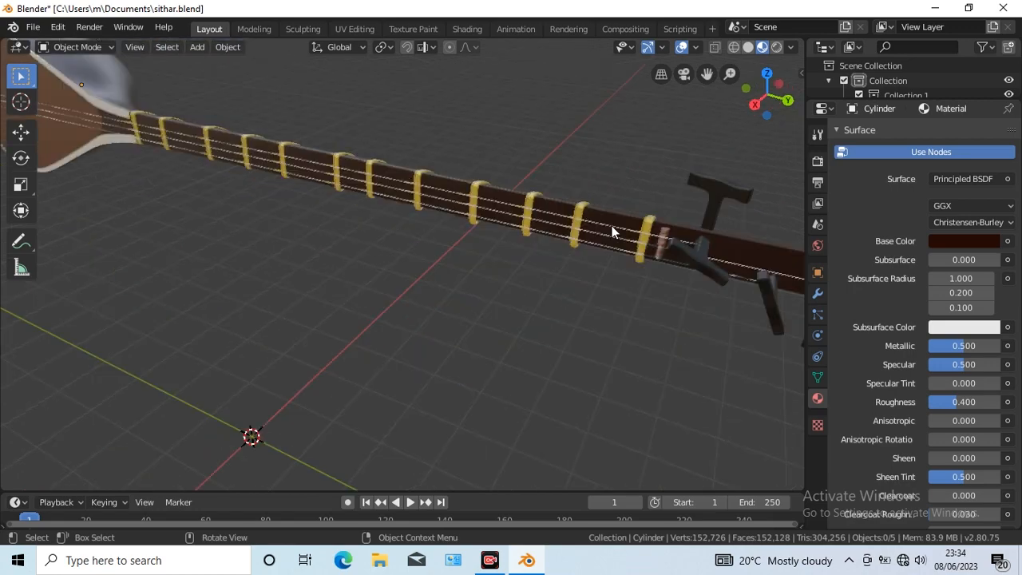
scroll(618, 231, "down", 5)
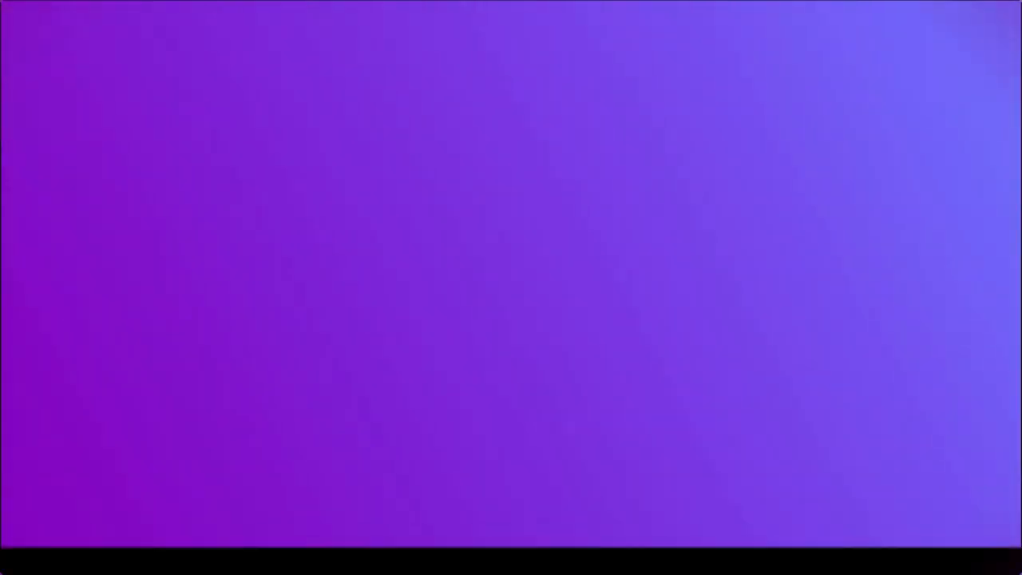